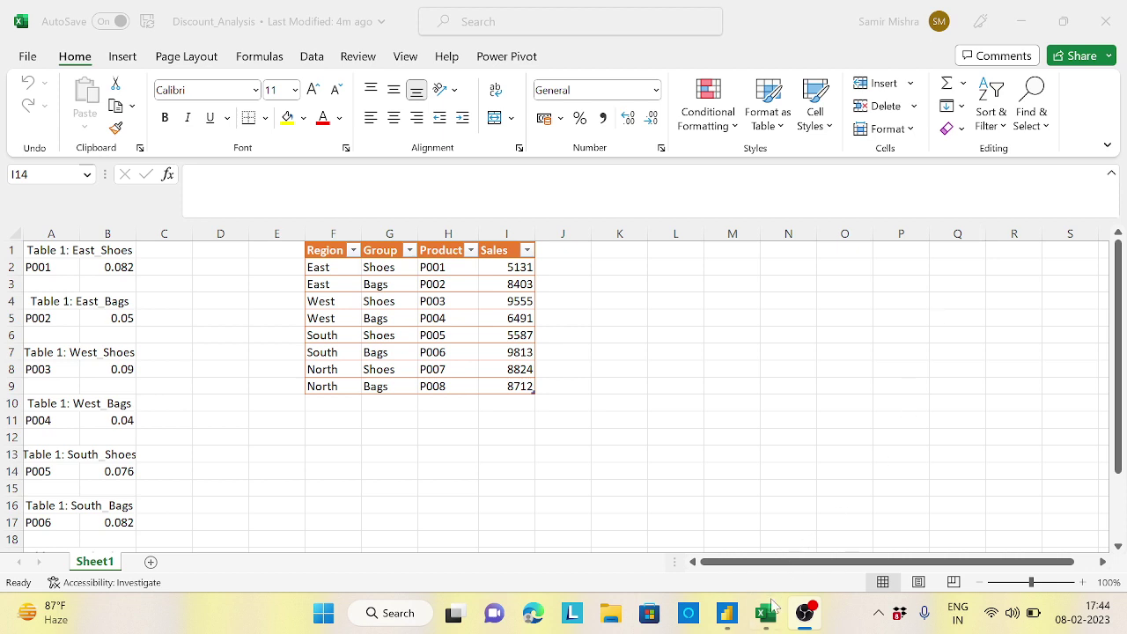
- Switch to the Discount_Analysis workbook in Excel and examine the Sales table's name and its Region, Group, Product and Sales columns
left_click(765, 613)
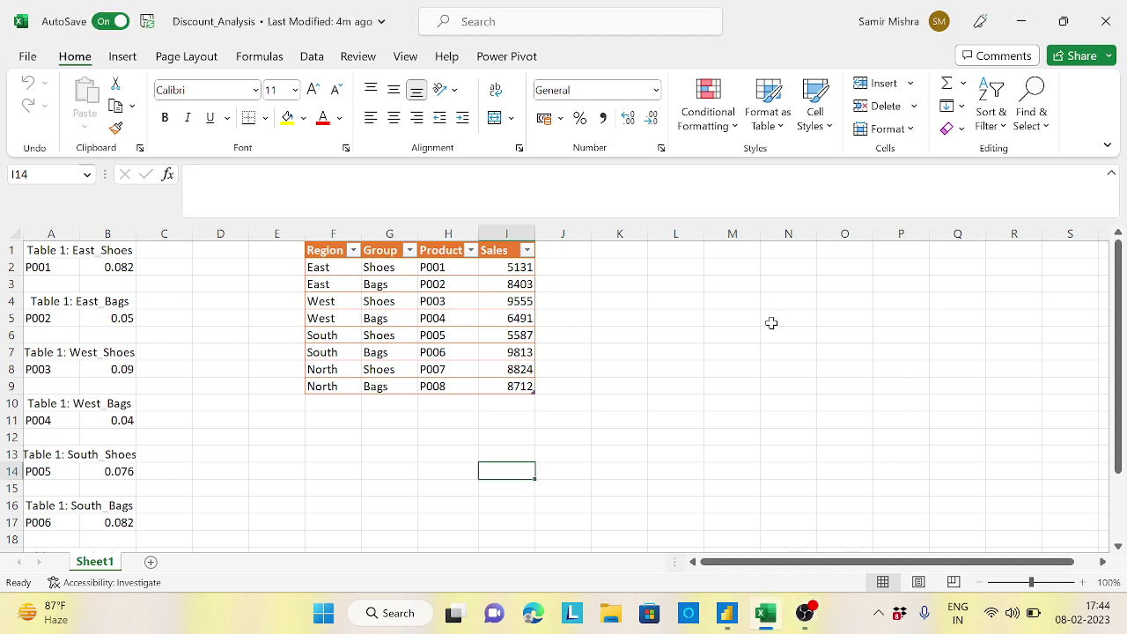
left_click(330, 250)
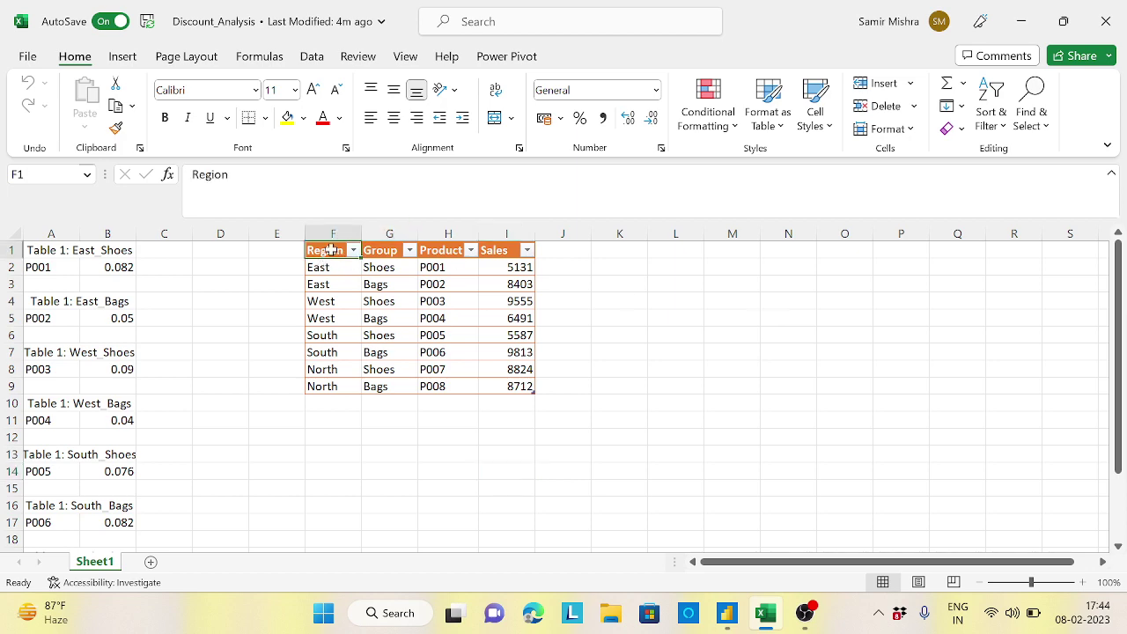
left_click_drag(330, 250, 518, 385)
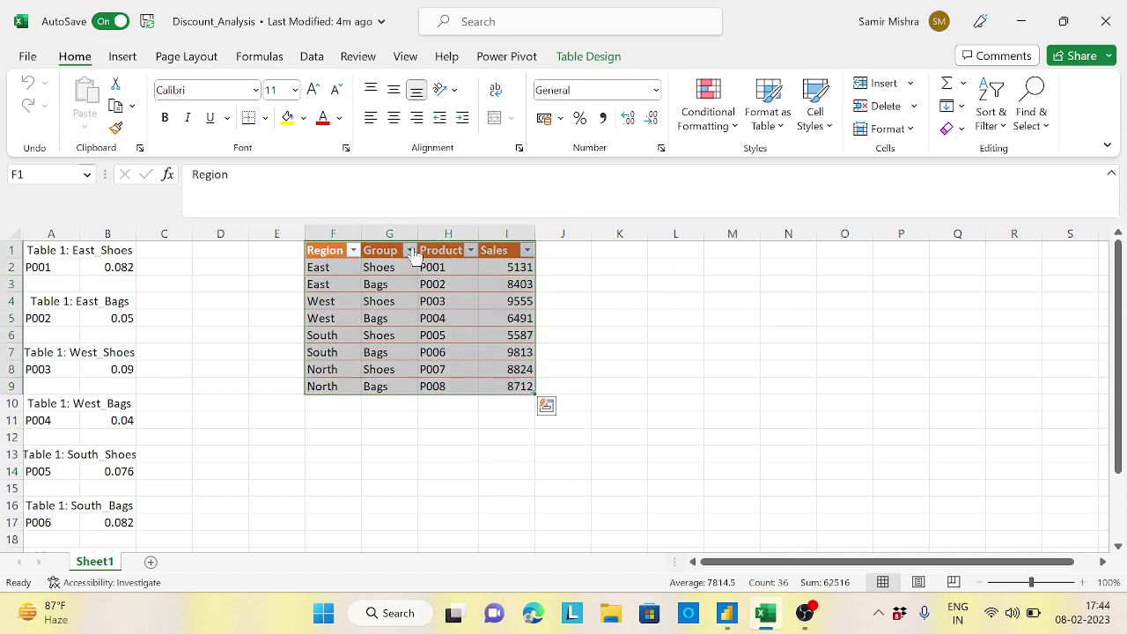
left_click(577, 58)
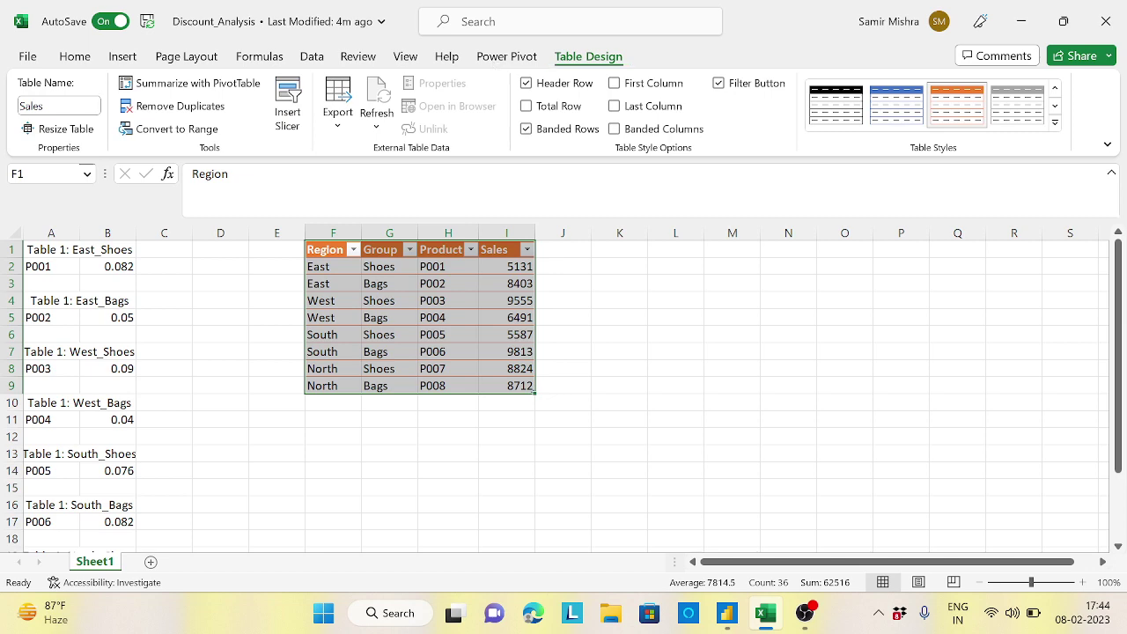
left_click(581, 313)
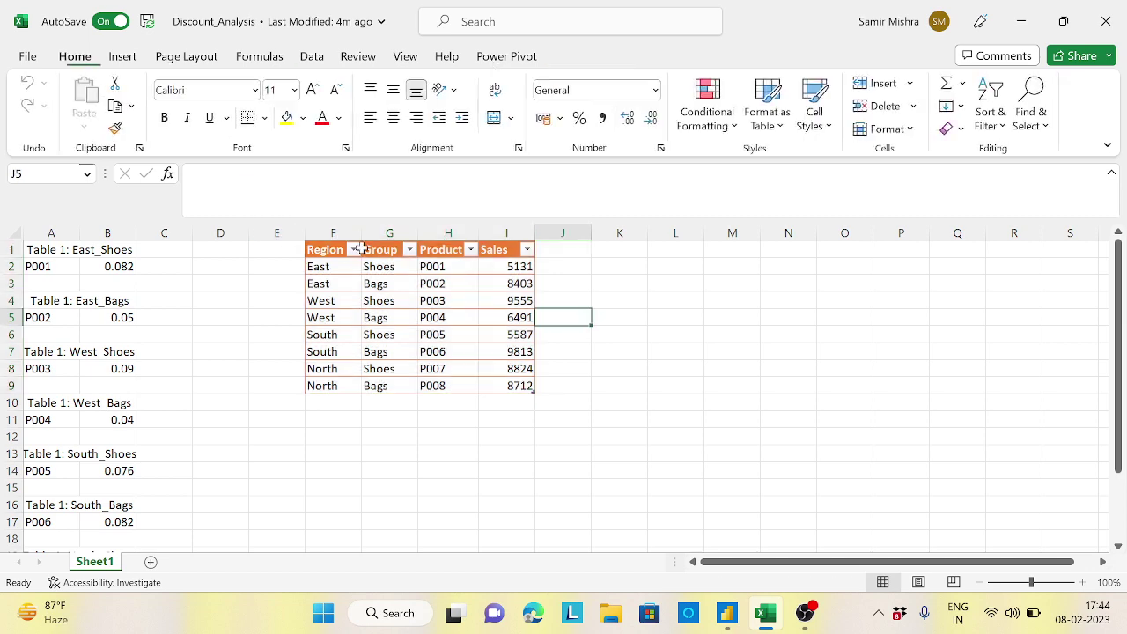
left_click(338, 251)
left_click(391, 251)
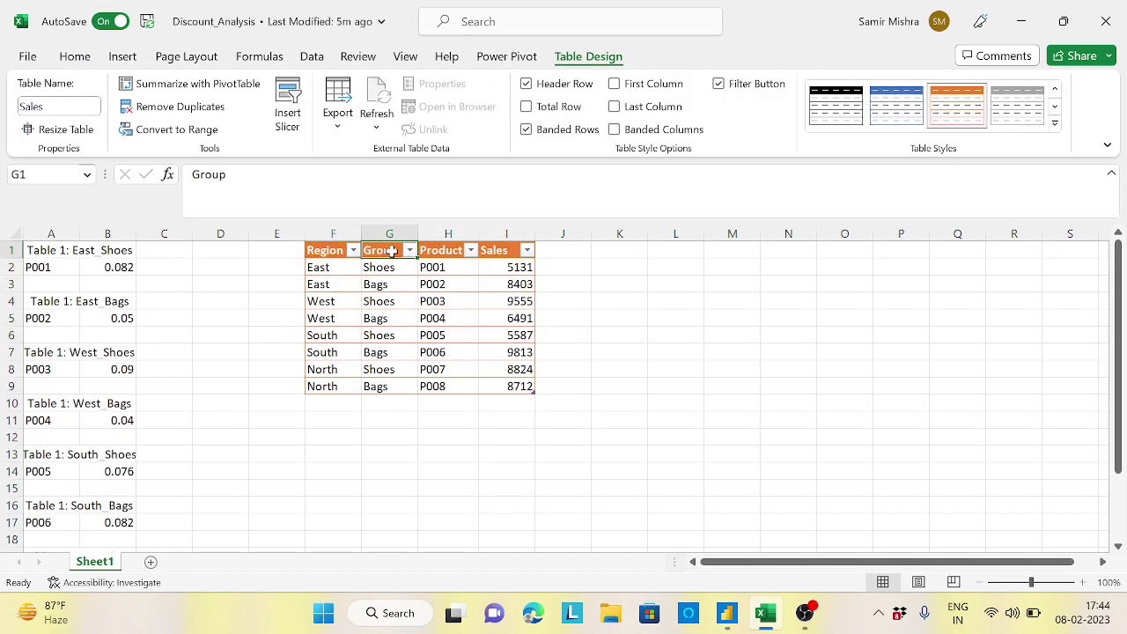
left_click(432, 251)
left_click(491, 250)
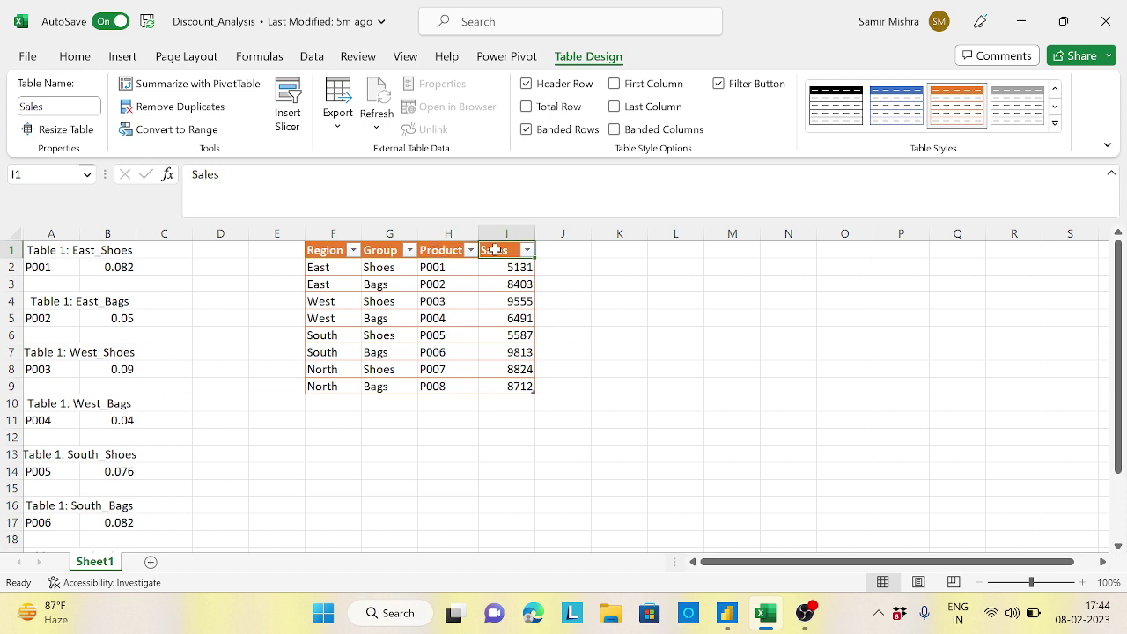
- Examine how the East and West rows of the Sales table combine each region with the Shoes and Bags groups
left_click(338, 269)
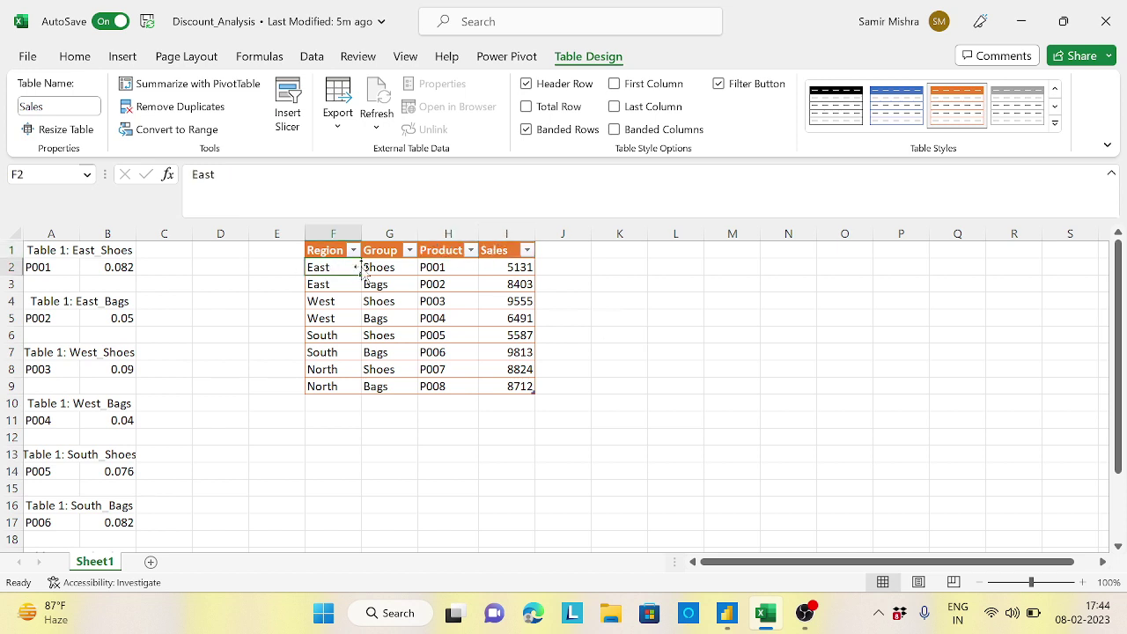
left_click(378, 268)
left_click(343, 284)
left_click(373, 287)
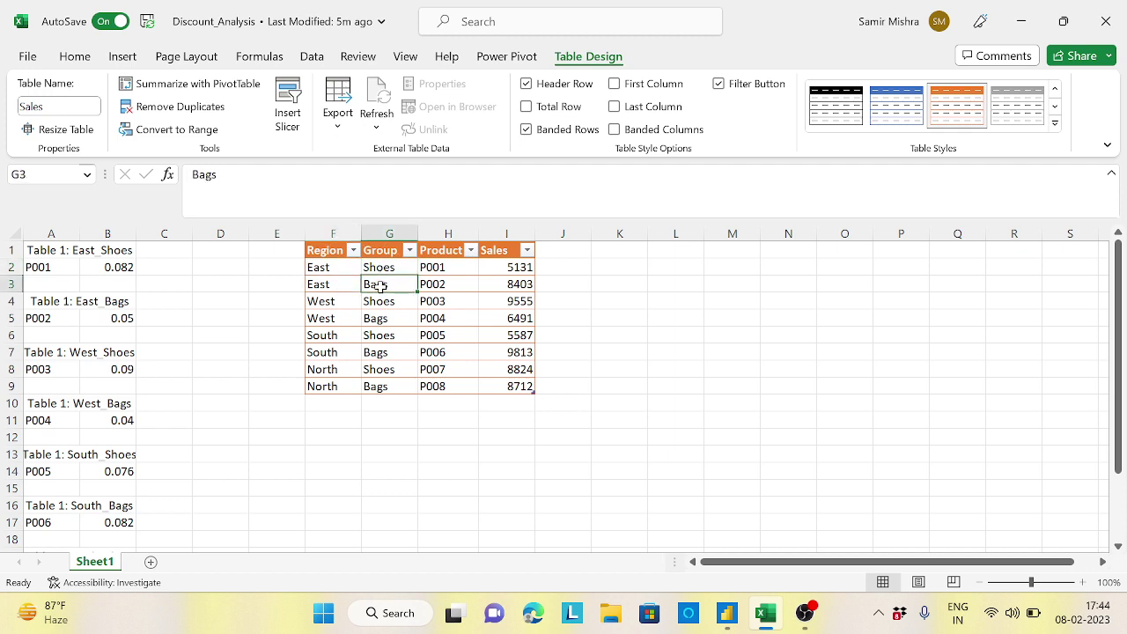
left_click(331, 302)
left_click_drag(331, 302, 380, 319)
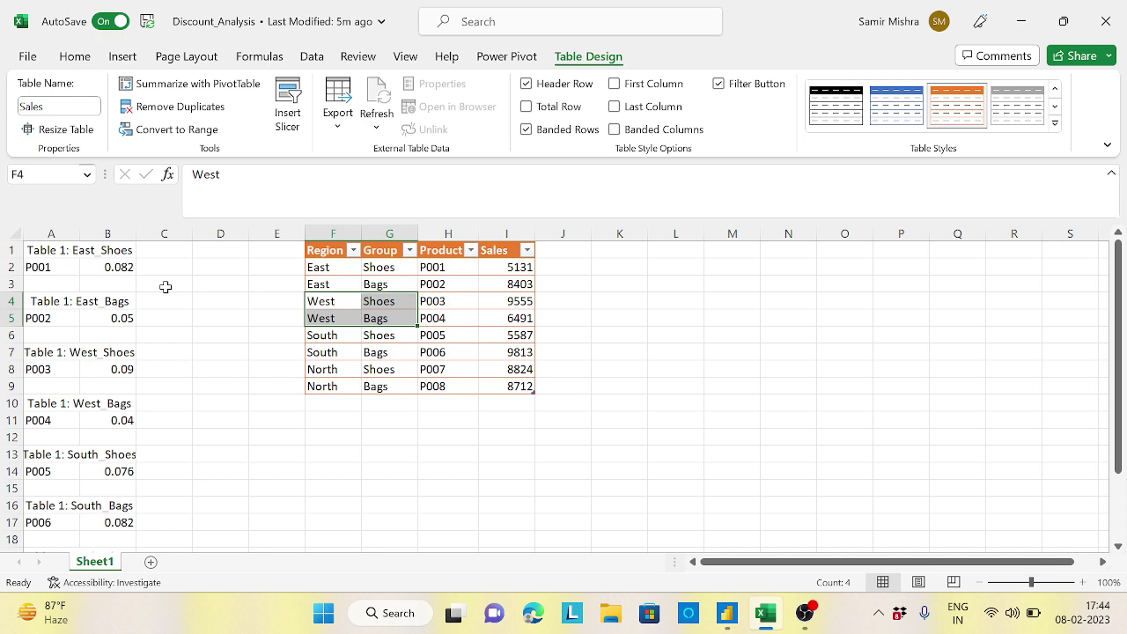
- Compare the small discount tables in columns A and B with the matching region, group and product in the Sales table
left_click_drag(55, 250, 111, 267)
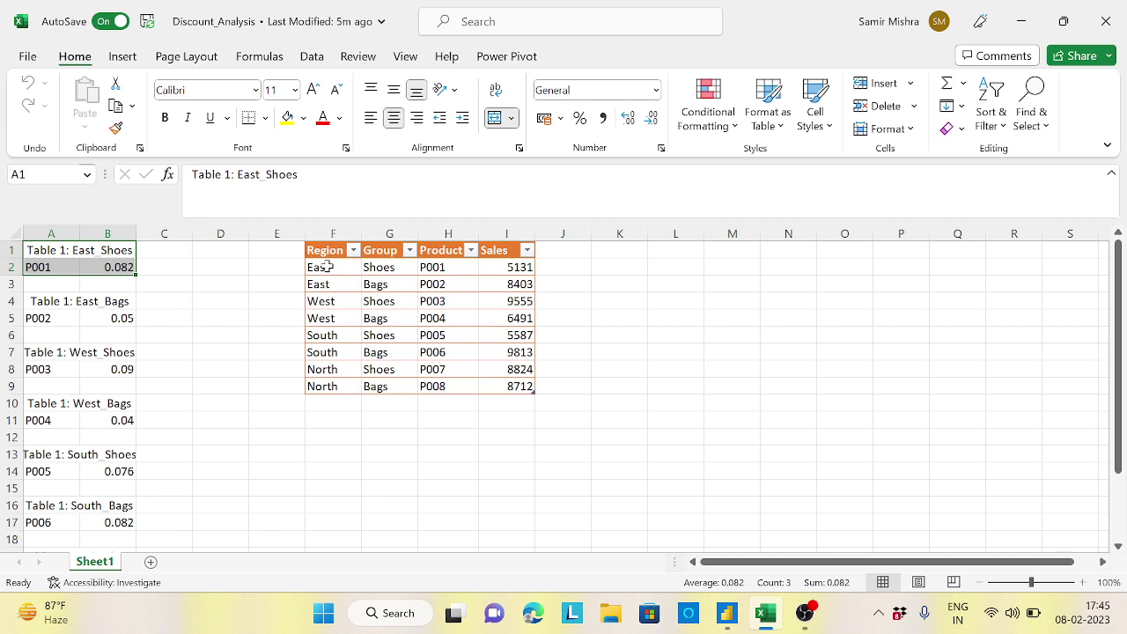
left_click(435, 266)
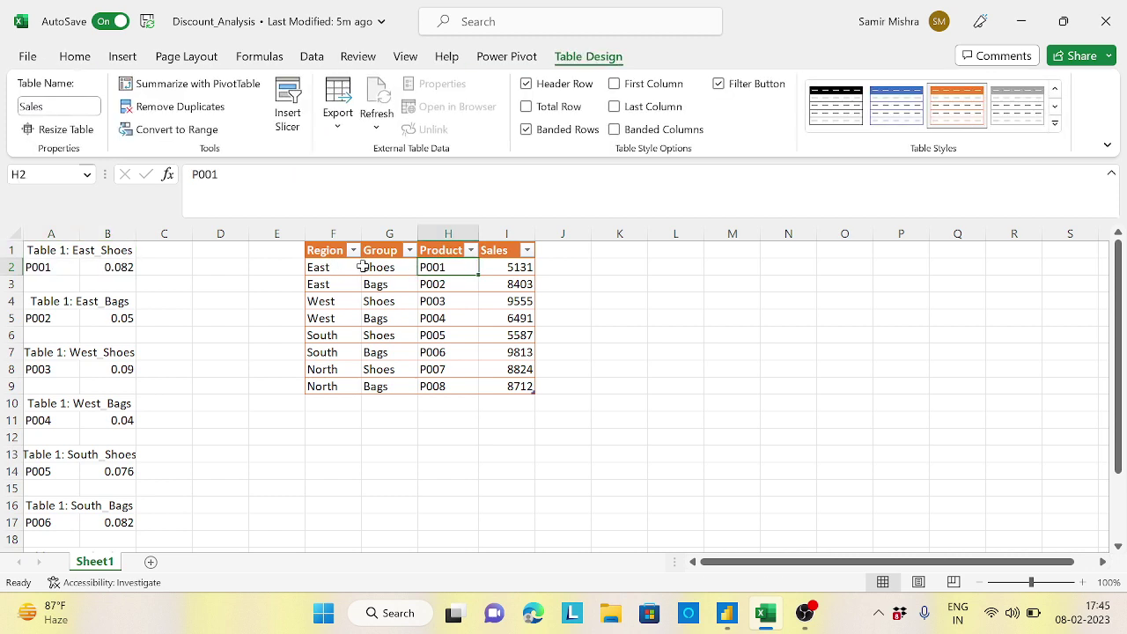
left_click(348, 266)
left_click(375, 267)
left_click(431, 269)
left_click(120, 265)
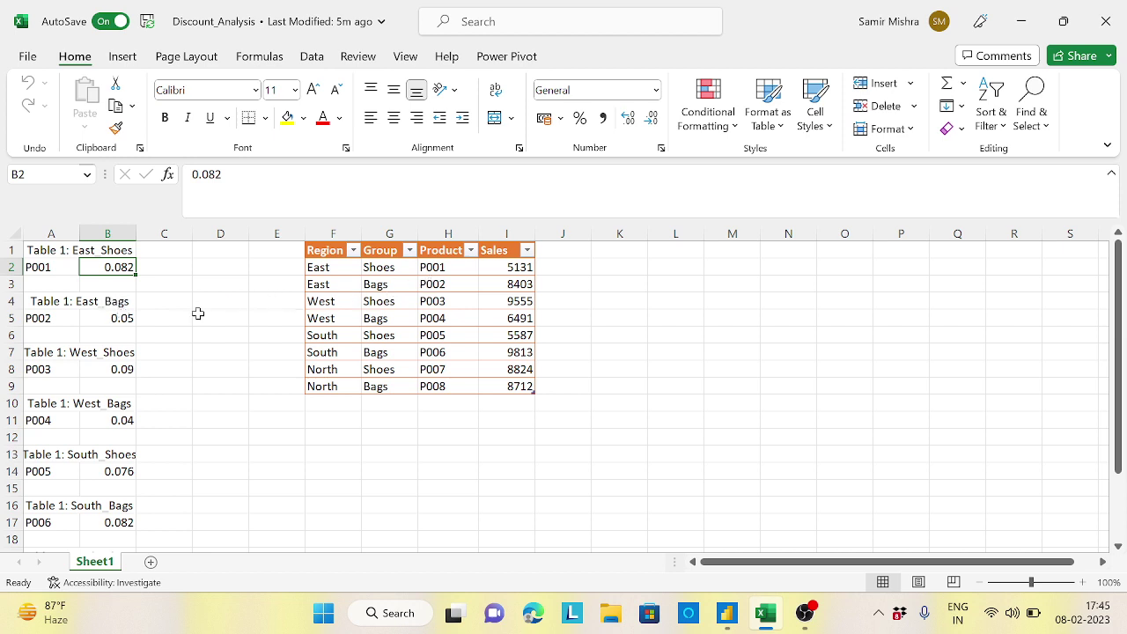
left_click(127, 320)
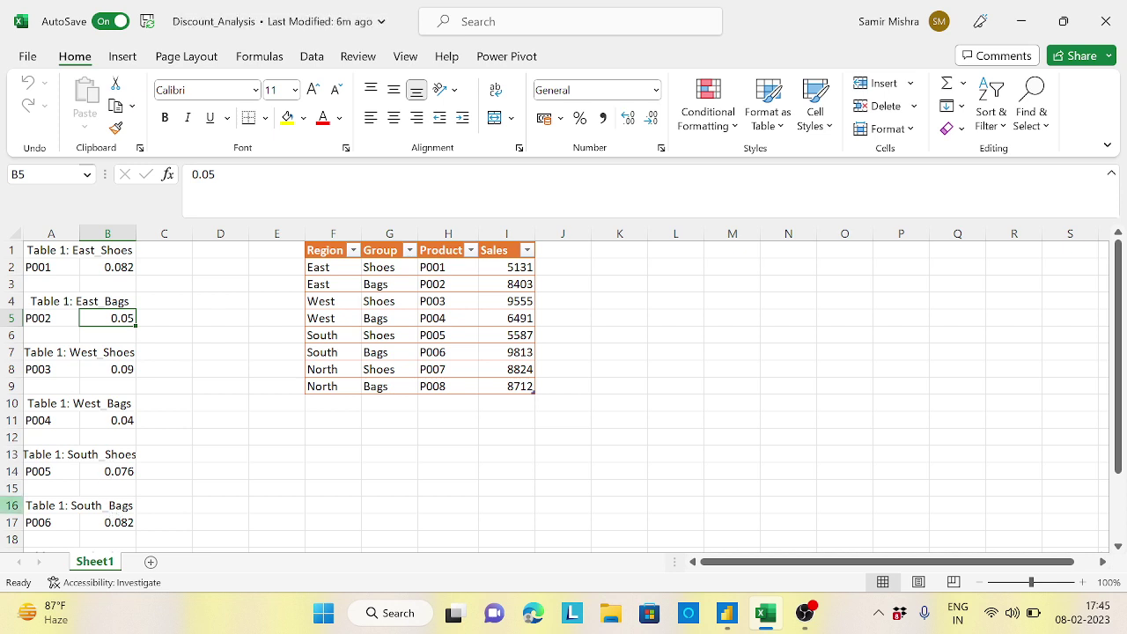
left_click(47, 368)
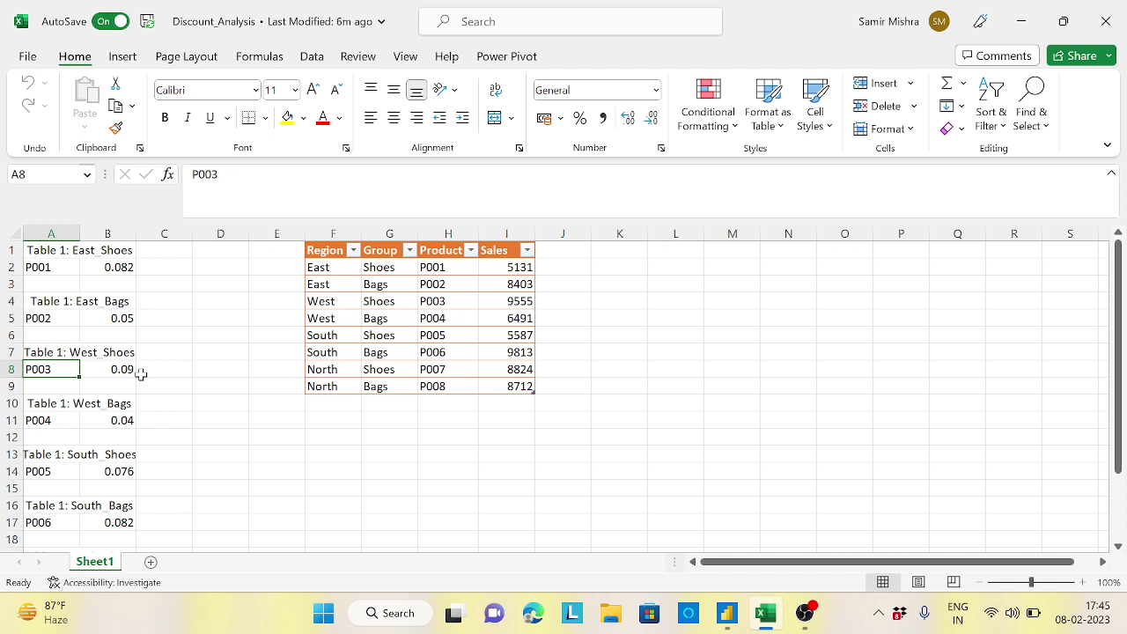
left_click(116, 320)
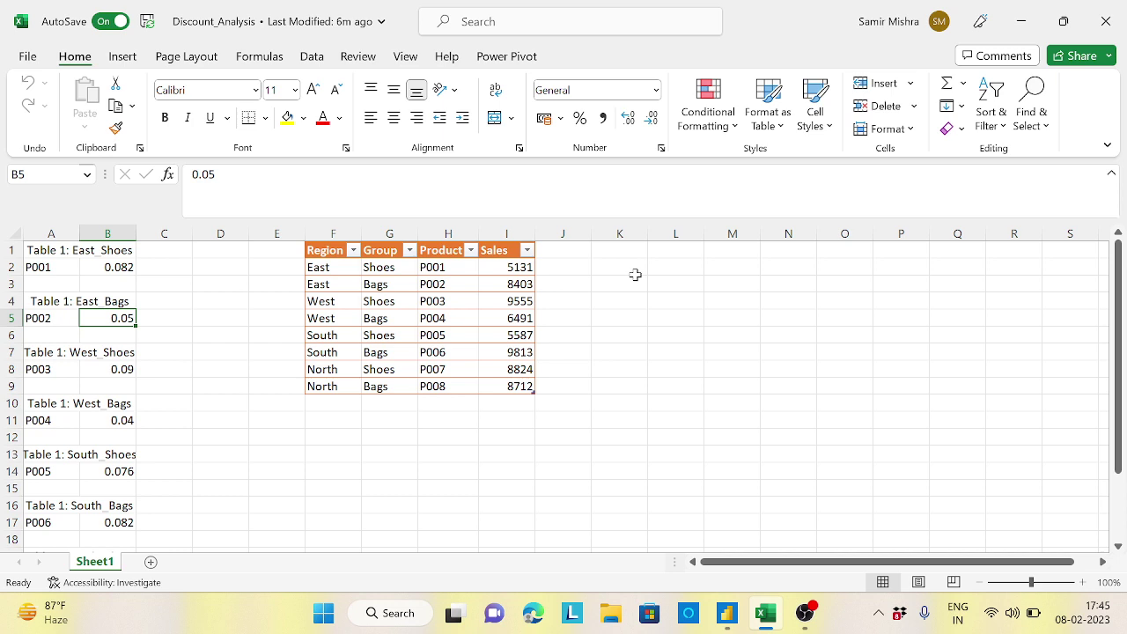
- Add a Discount column beside Sales and enter 0.082 for the East Shoes product P001
left_click(568, 253)
type("D")
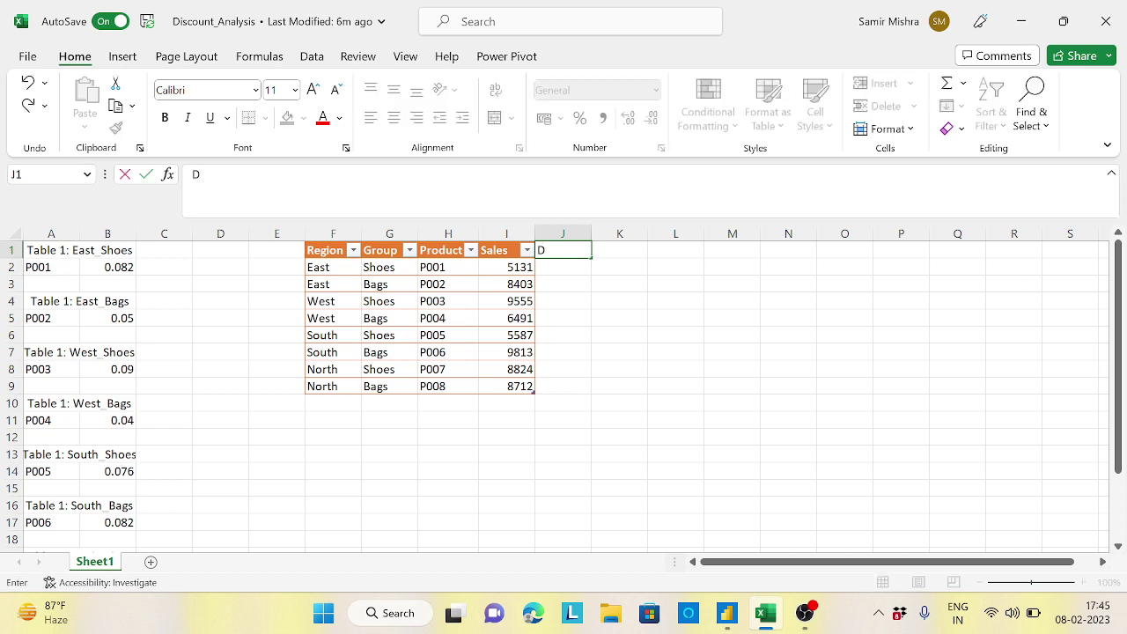
type("iscount")
left_click(564, 270)
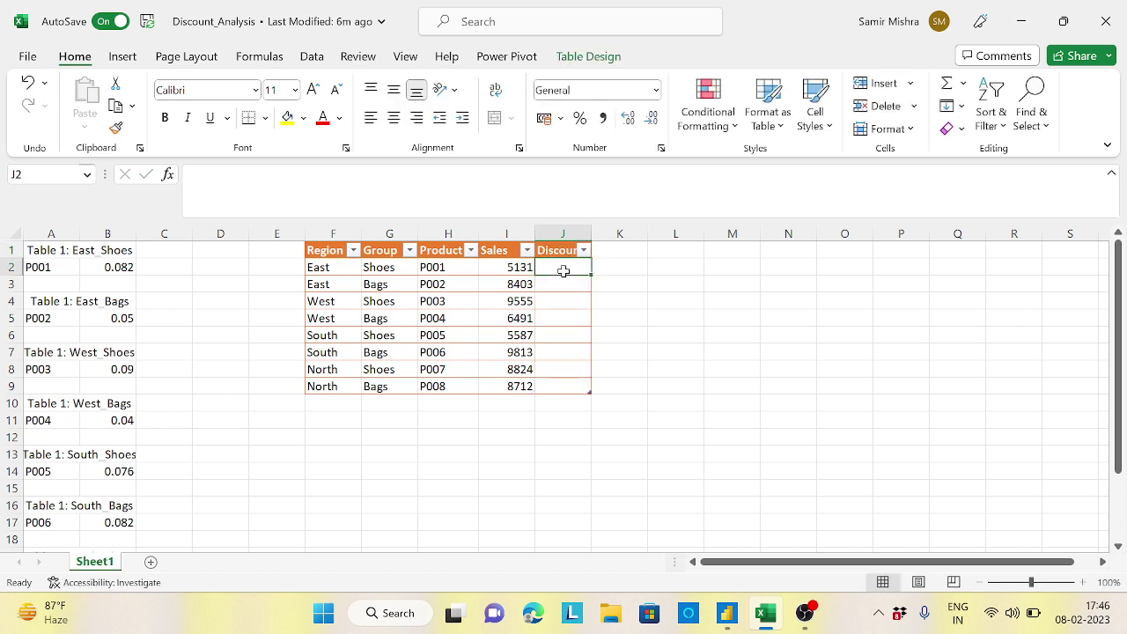
type("0.082")
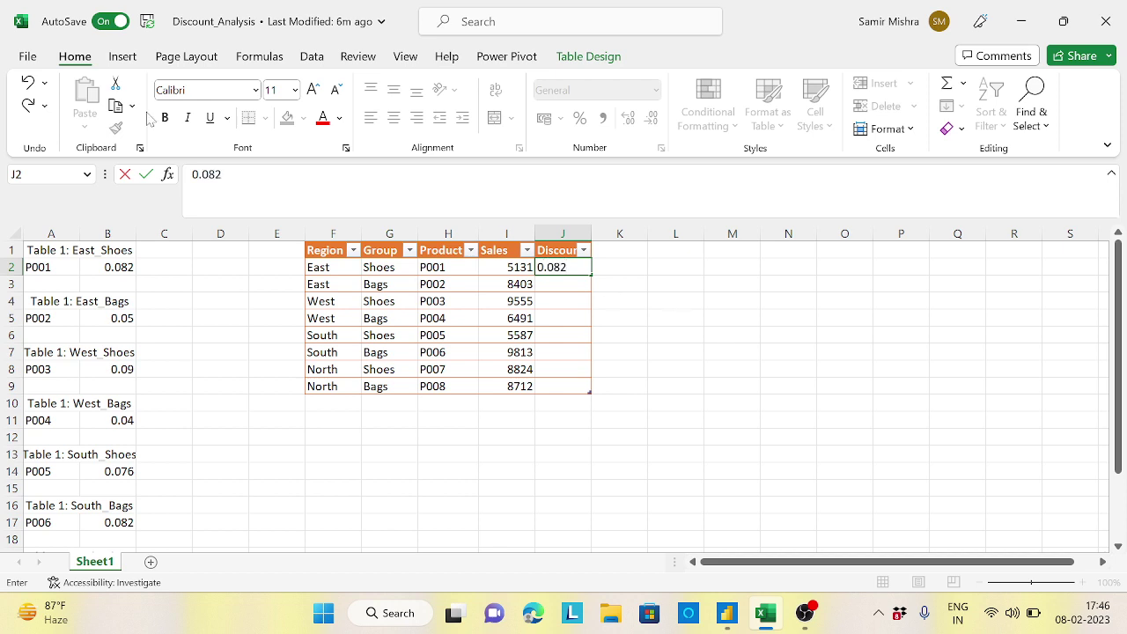
- Turn off AutoSave and delete the Discount column from the sheet
left_click(110, 21)
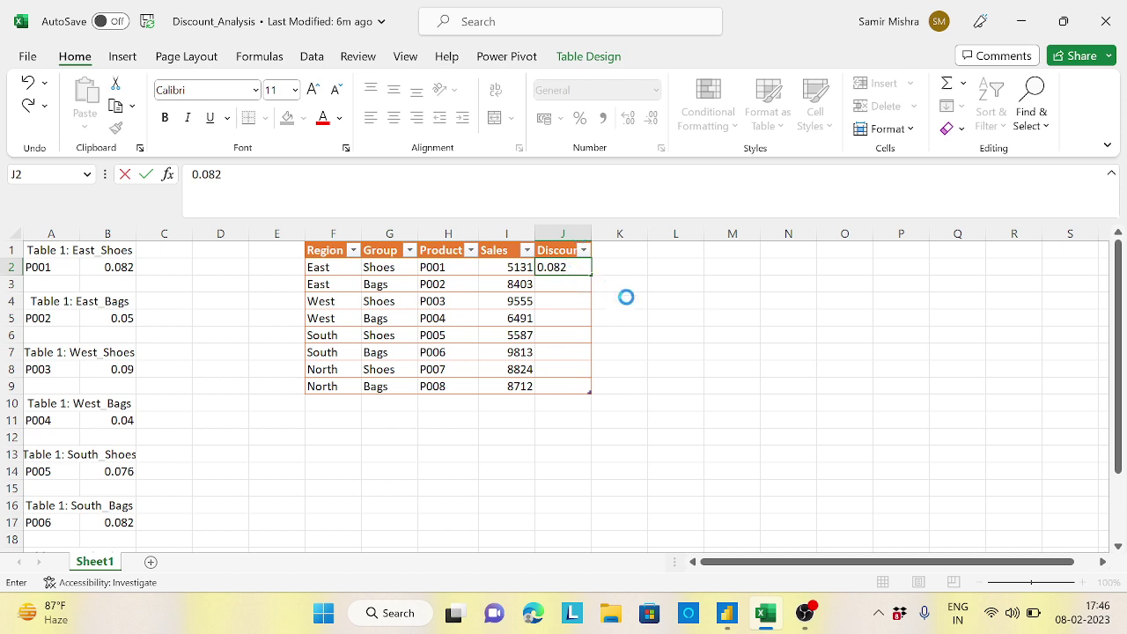
left_click(570, 234)
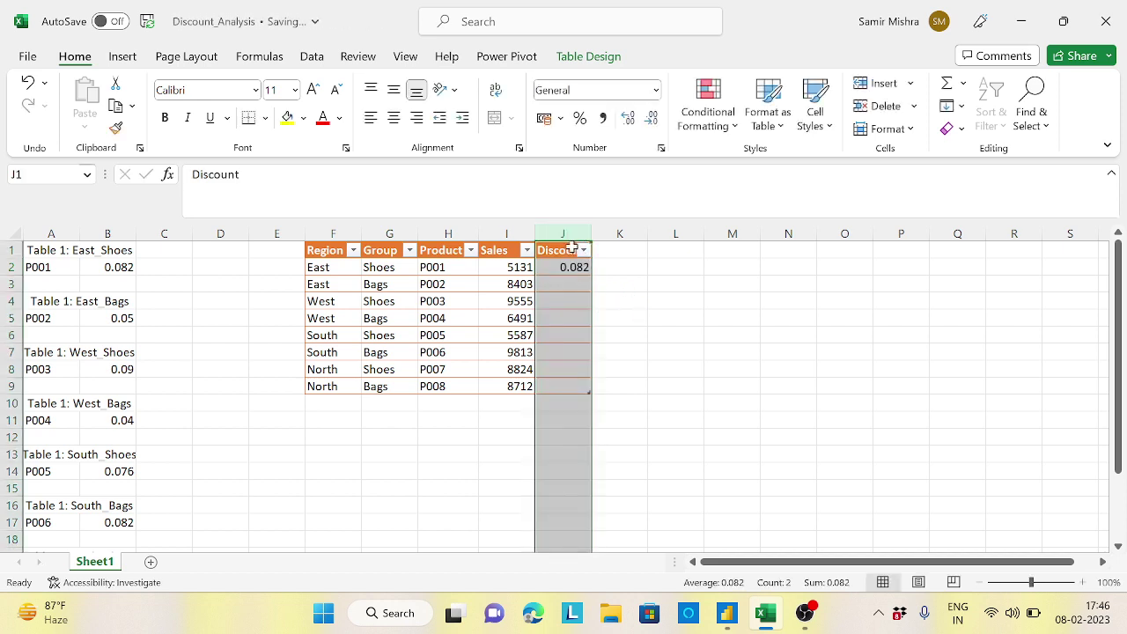
right_click(569, 234)
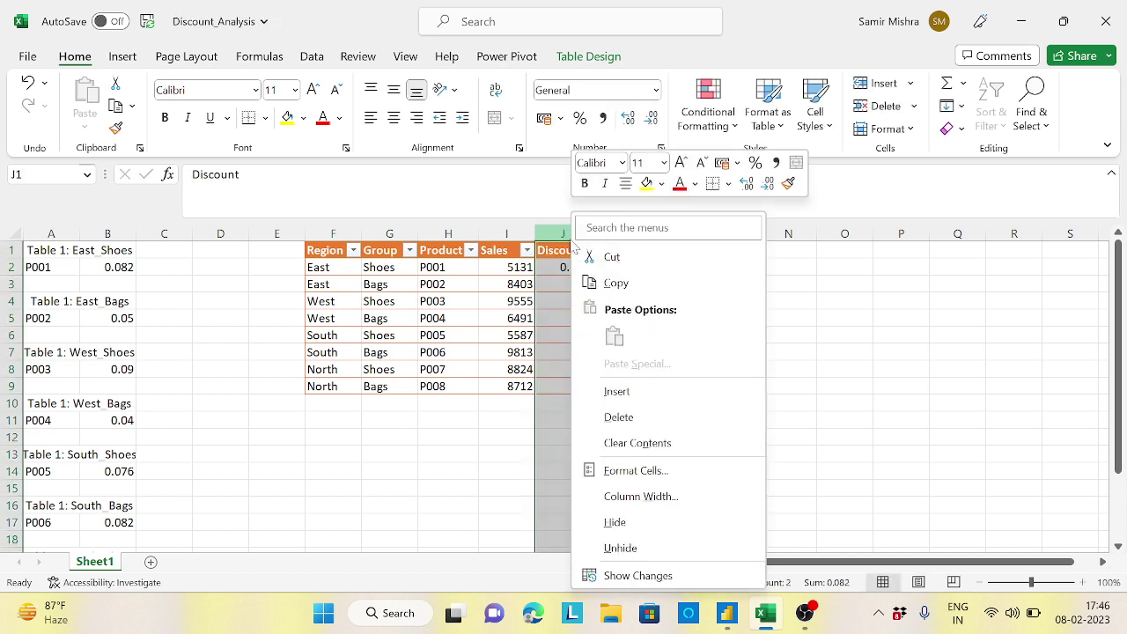
left_click(633, 418)
left_click(698, 384)
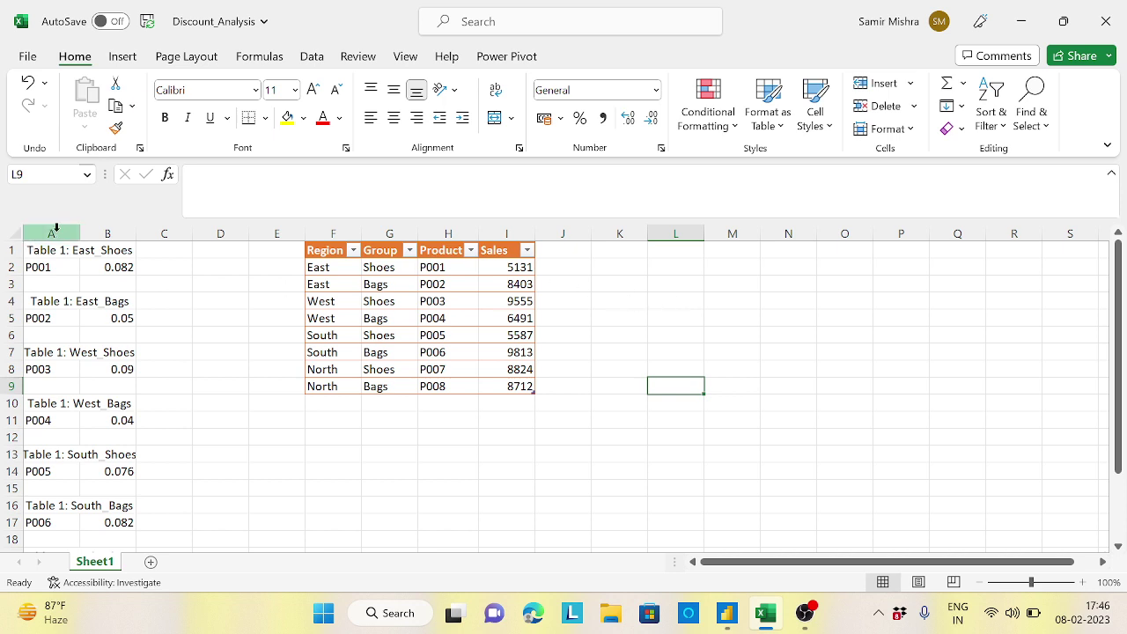
- Select columns A and B and check which defined name covers the discount tables
left_click_drag(53, 232, 97, 224)
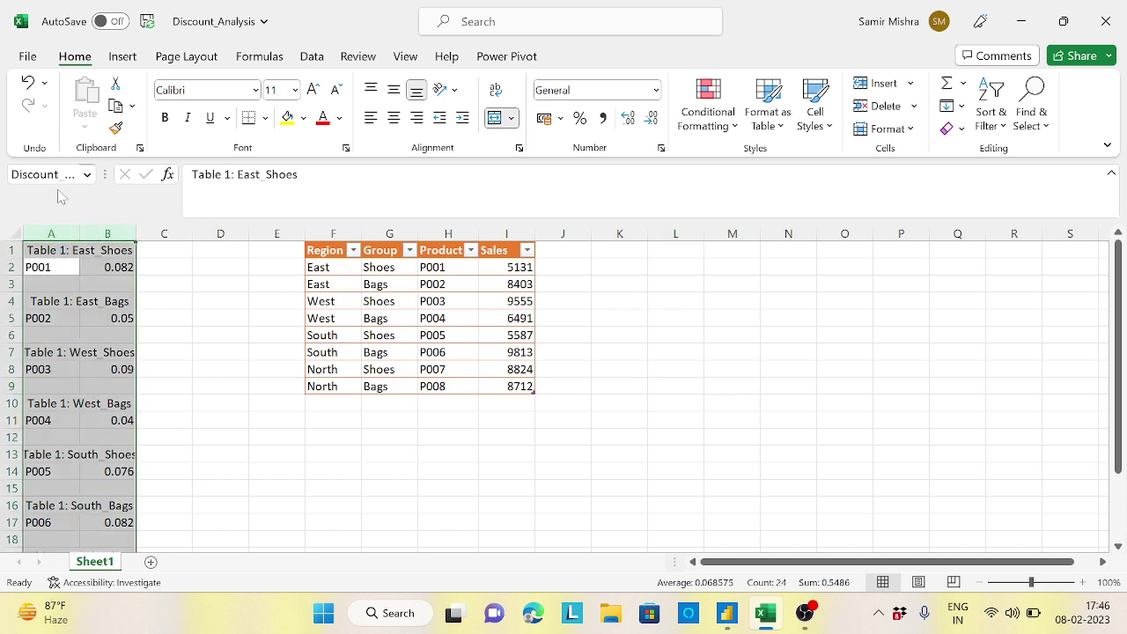
left_click(87, 175)
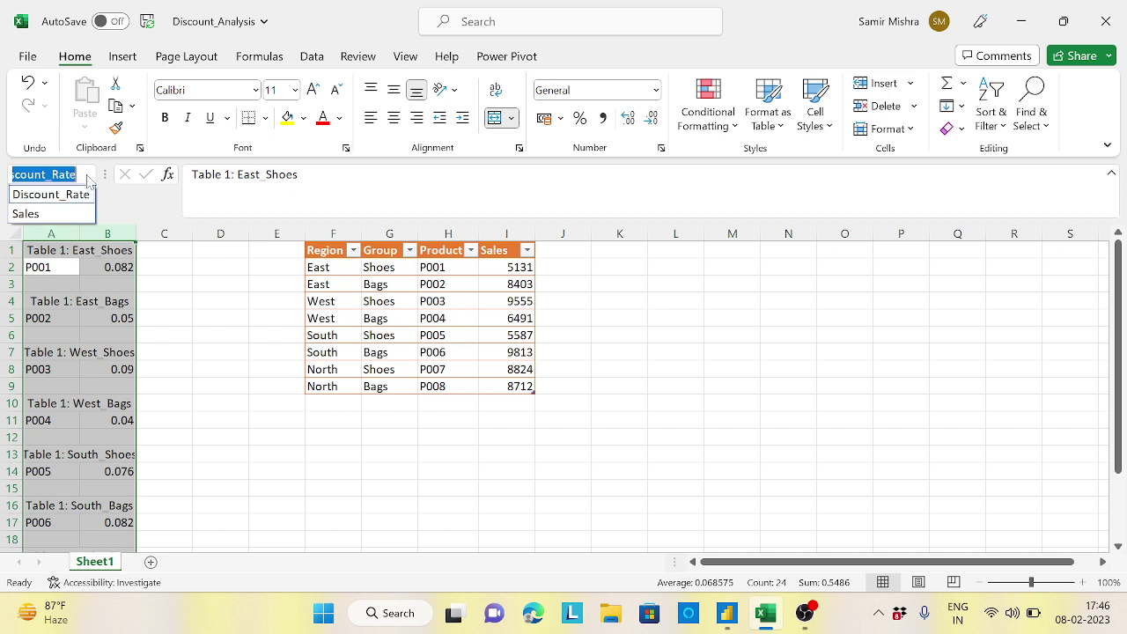
left_click(683, 410)
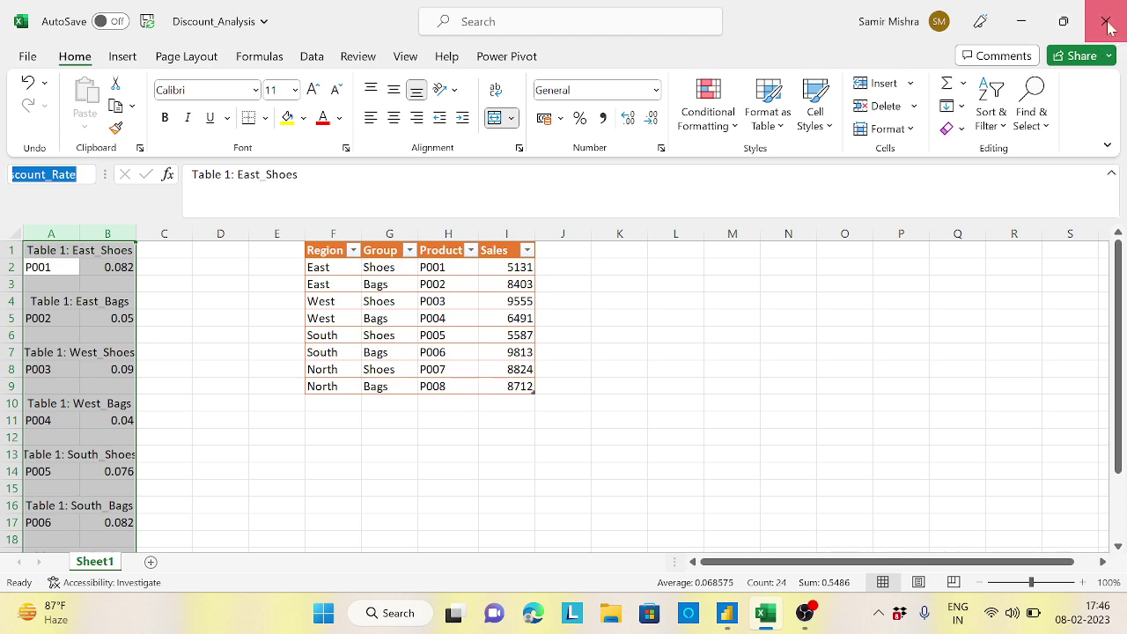
- Close the Discount_Analysis workbook, switch to the Power Query Editor and display the Sales query
left_click(1106, 26)
left_click(587, 326)
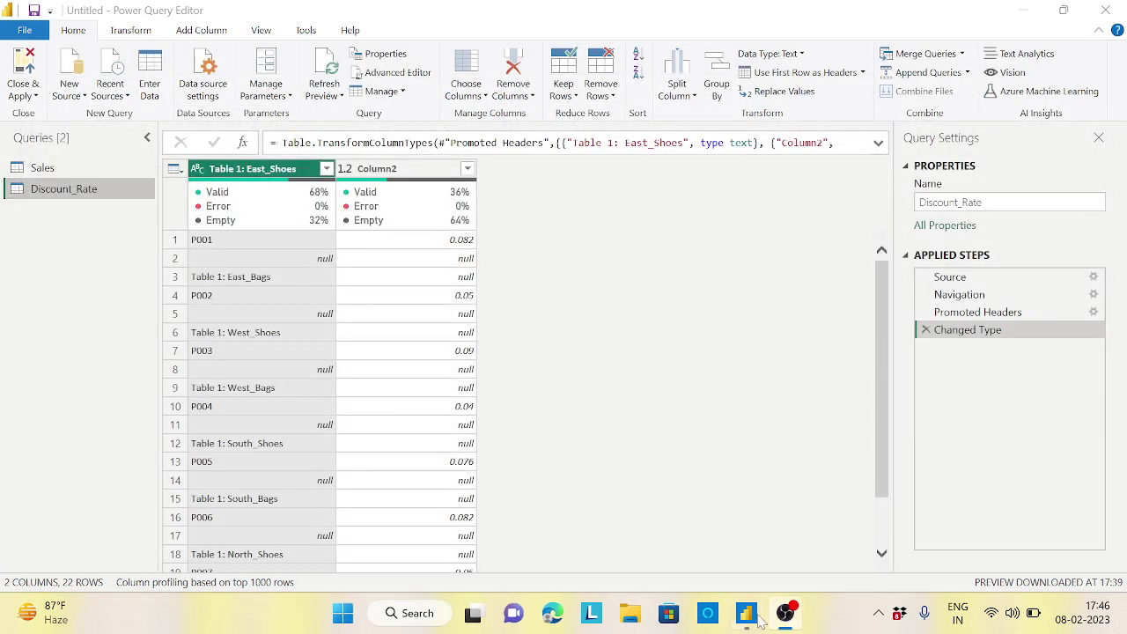
mouse_move(745, 612)
left_click(835, 555)
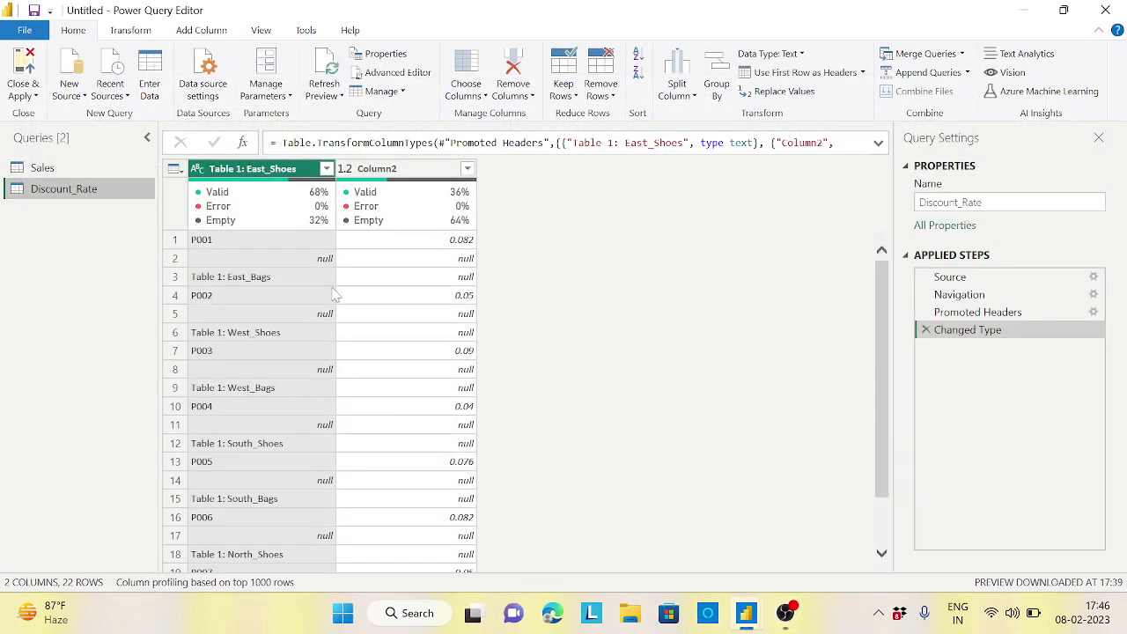
left_click(70, 163)
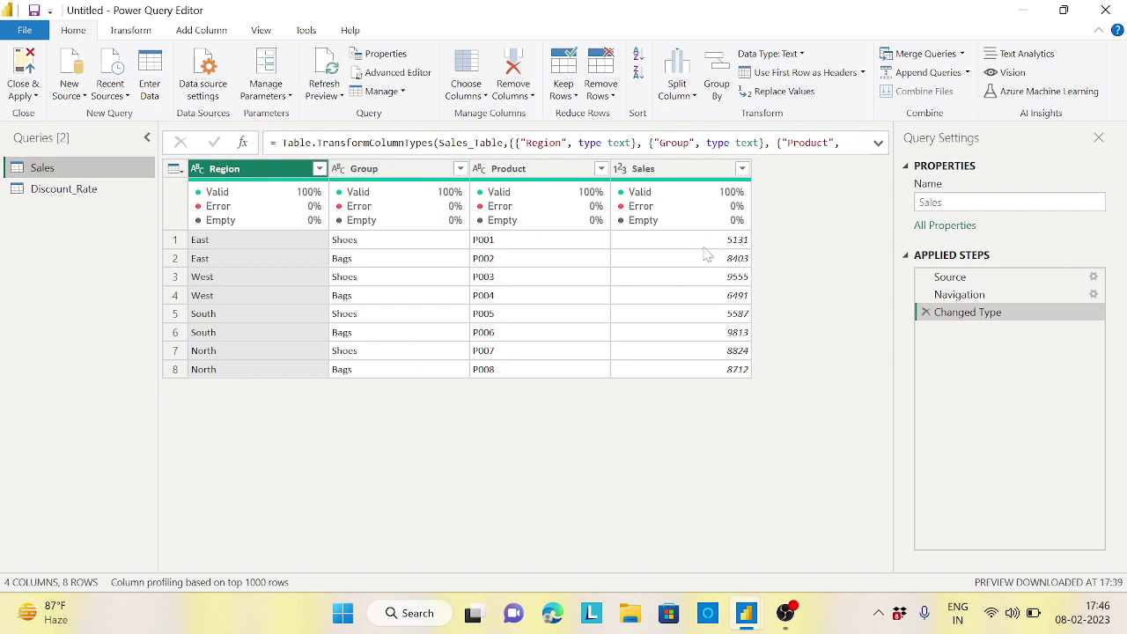
- Remove the Changed Type and Promoted Headers steps from the Discount_Rate query
left_click(61, 190)
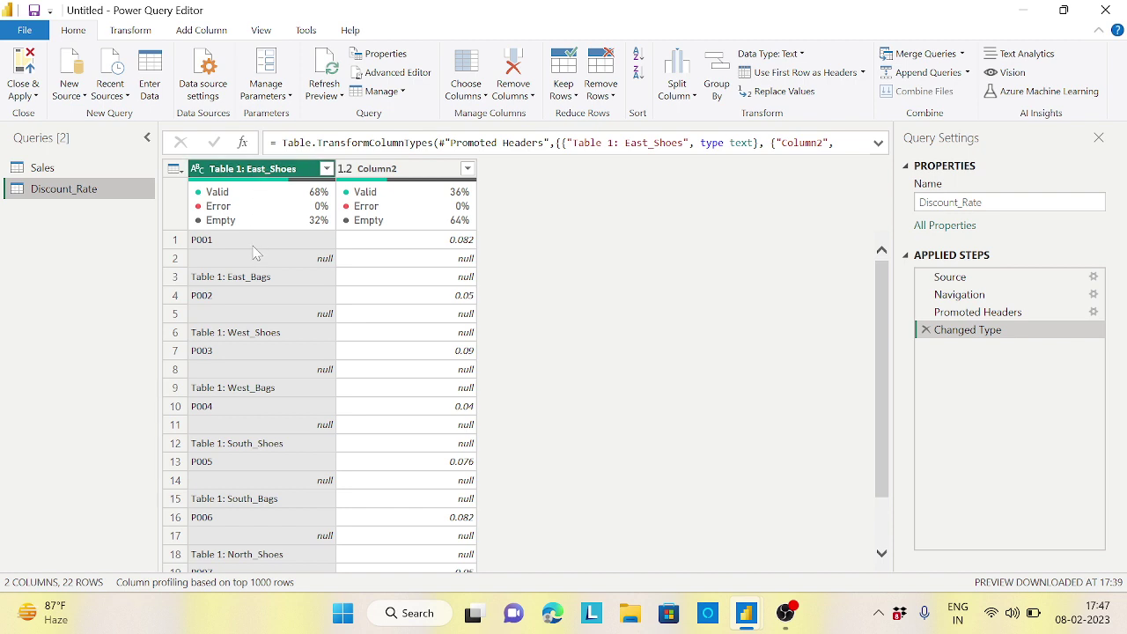
left_click(925, 330)
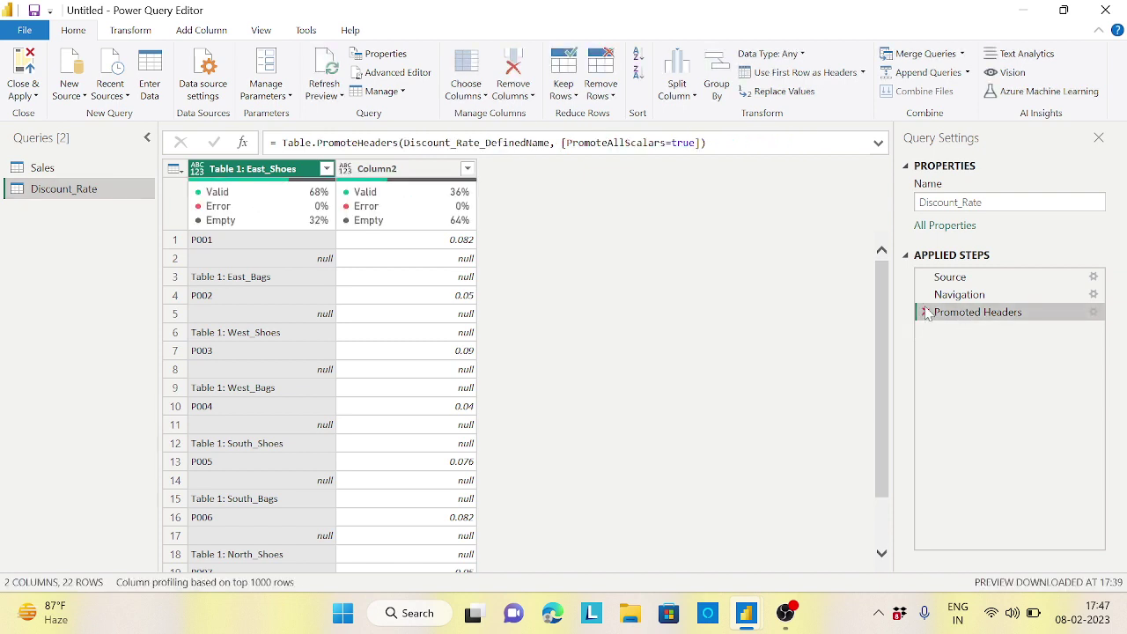
left_click(925, 313)
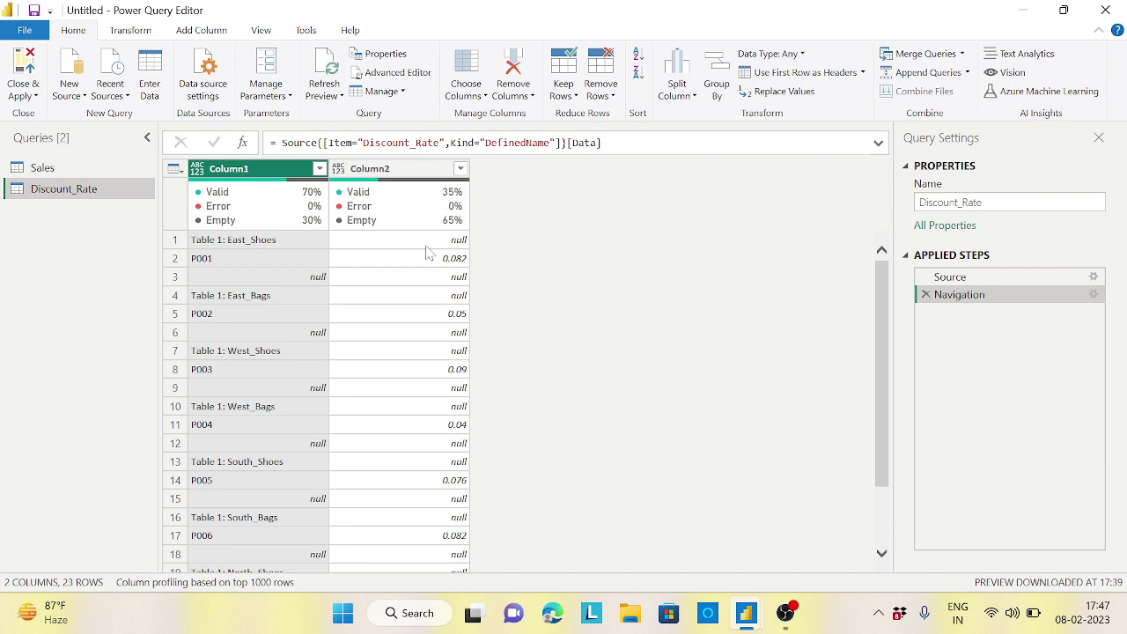
- Review the columns of the Sales query, and return to the Discount_Rate query
left_click(100, 176)
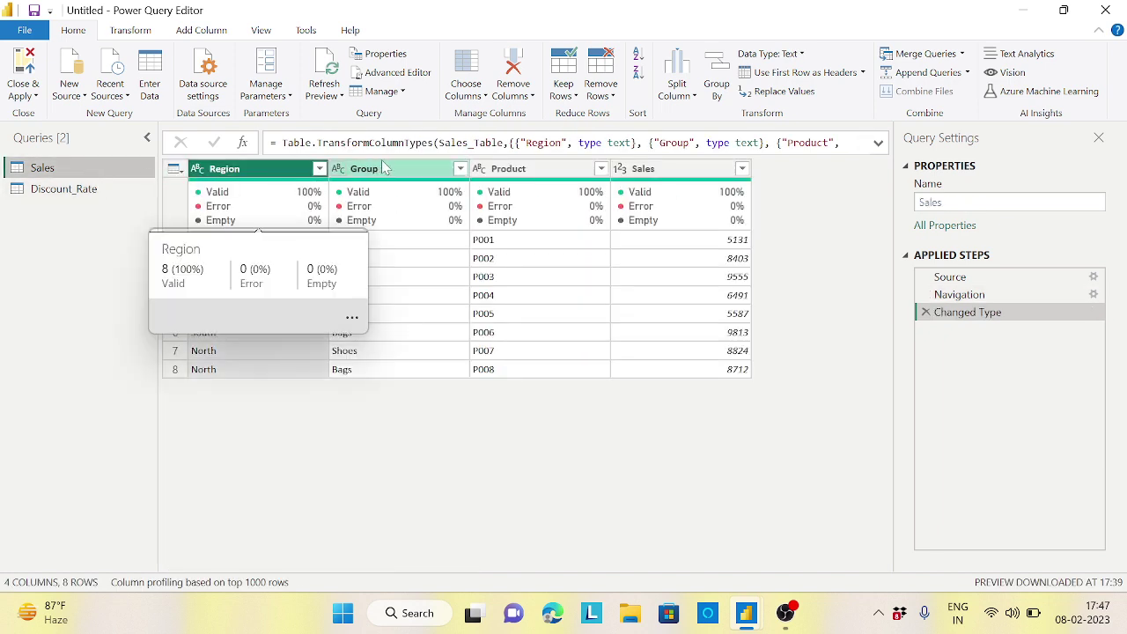
mouse_move(693, 221)
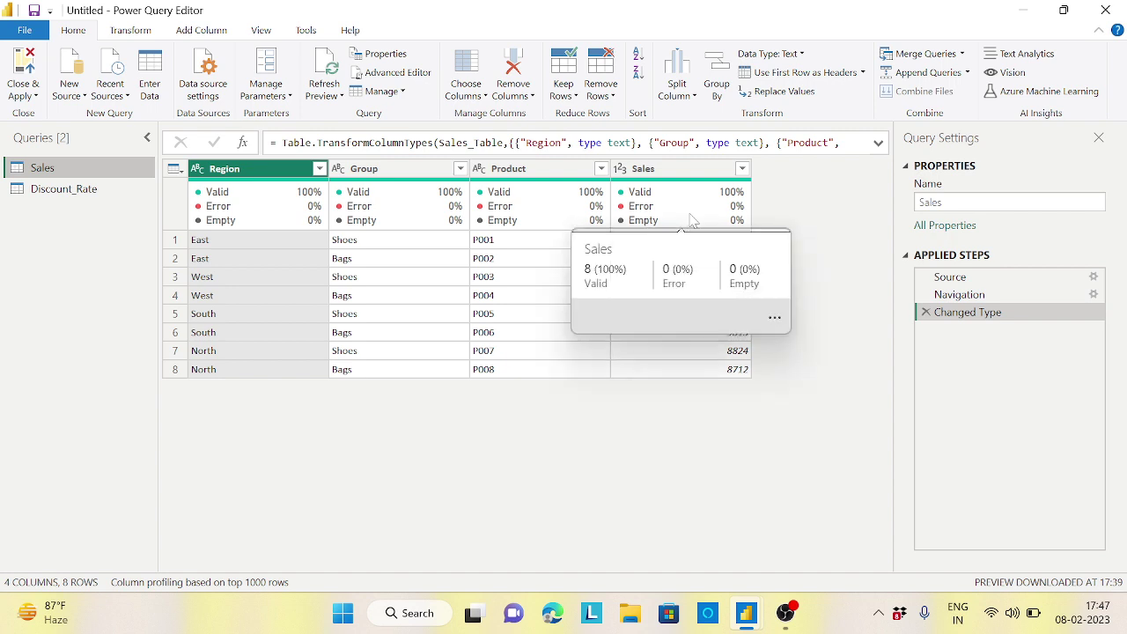
left_click(93, 191)
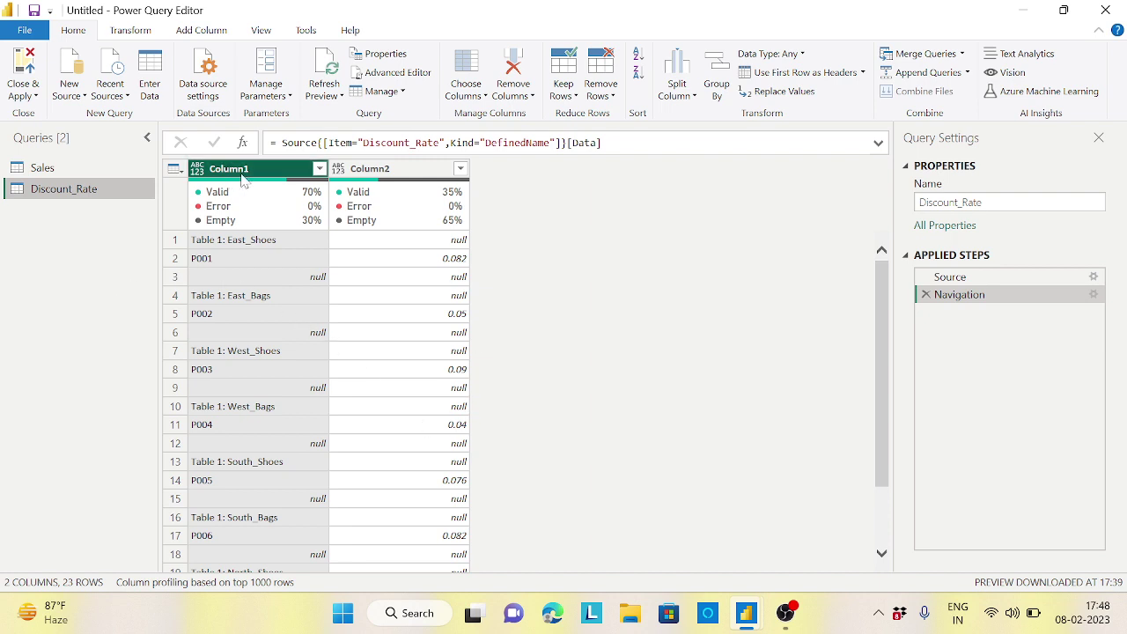
- Start a conditional column in the Discount_Rate query with the condition that Column1 contains "Table"
left_click(216, 33)
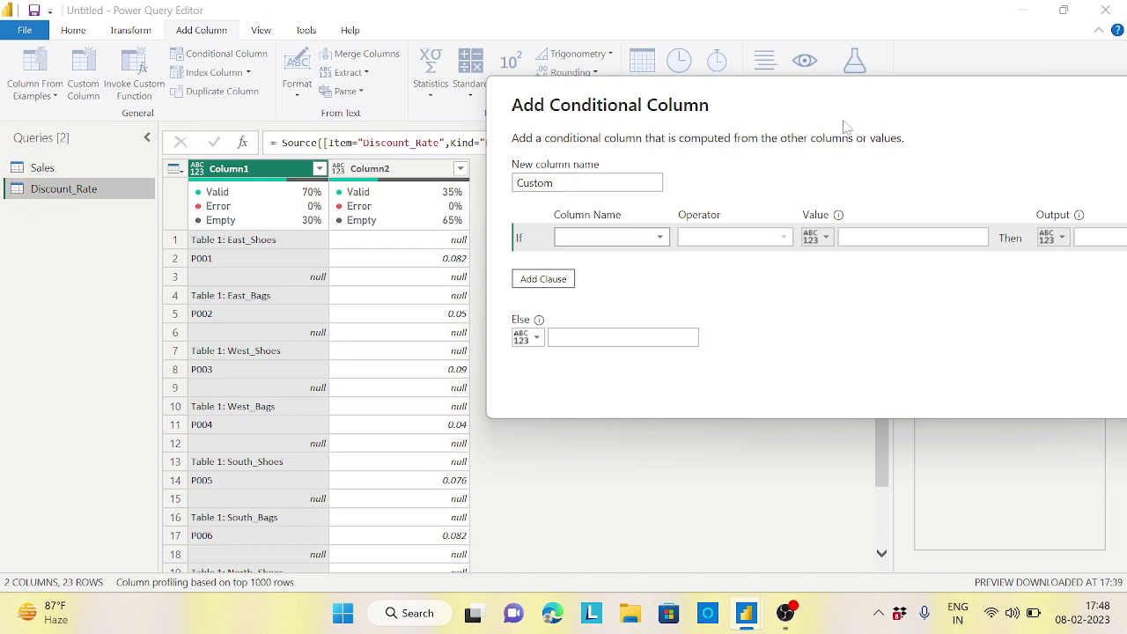
left_click(661, 238)
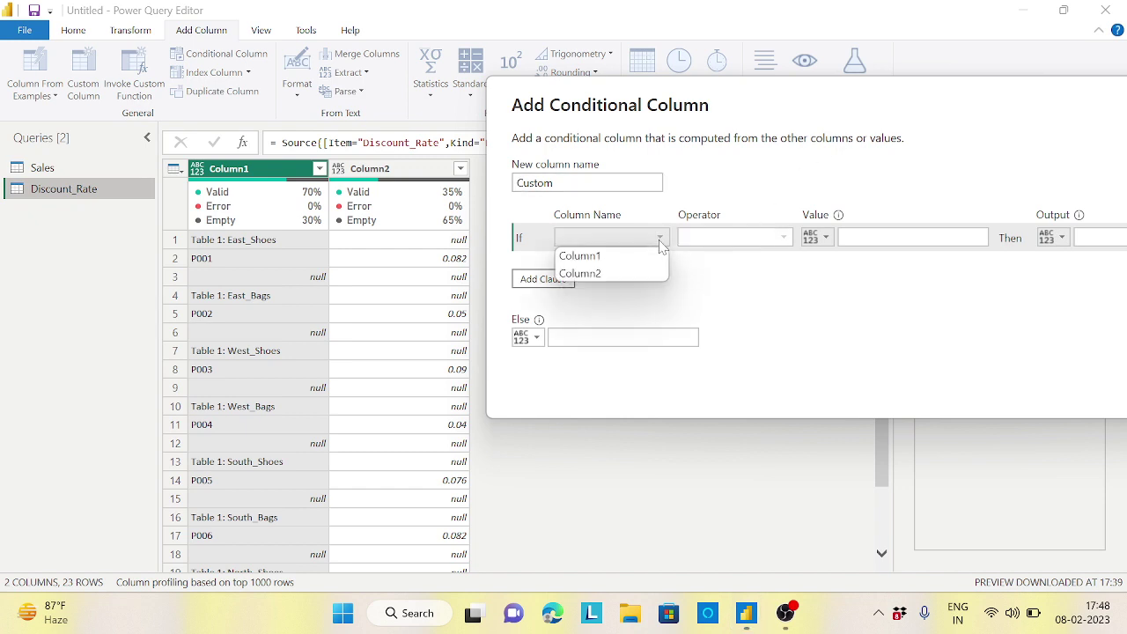
left_click(590, 255)
left_click(783, 237)
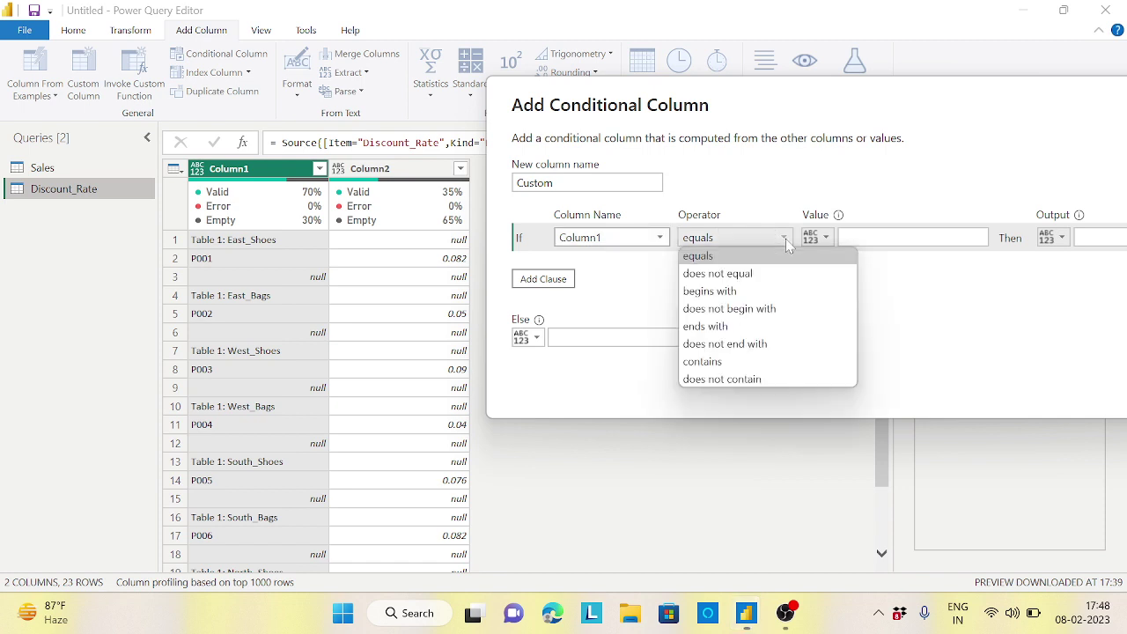
left_click(712, 361)
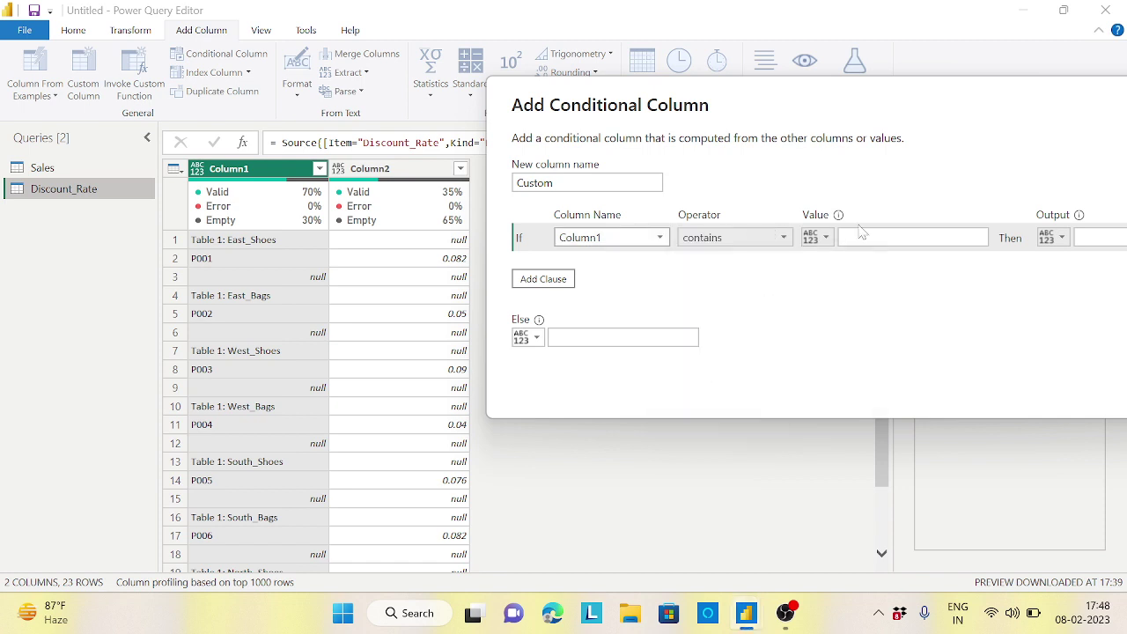
left_click(880, 236)
type("Table")
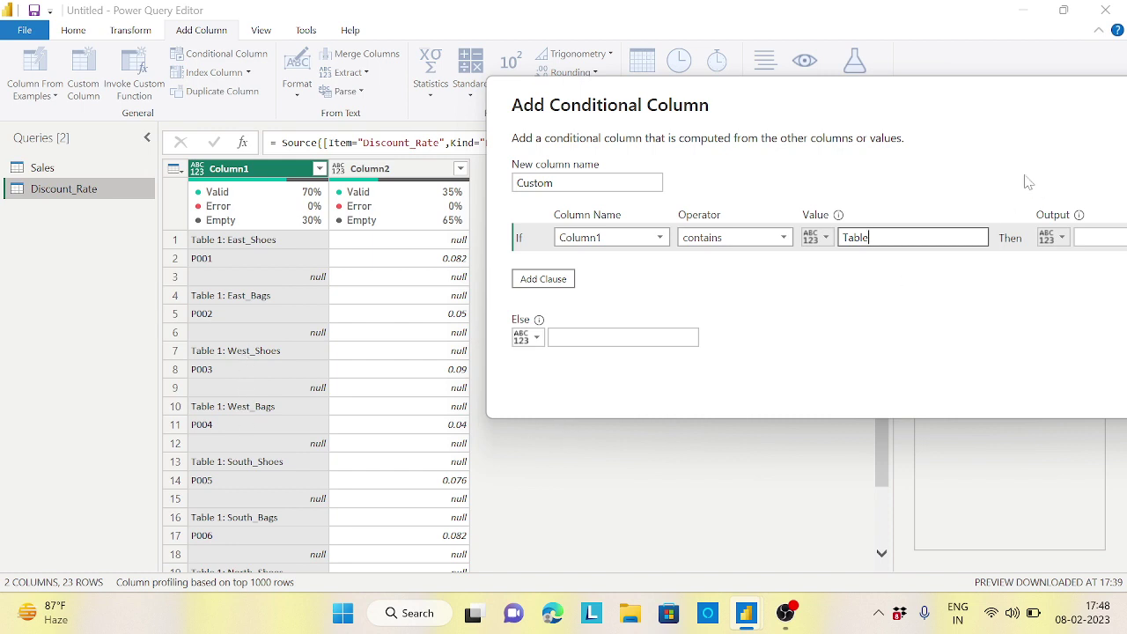
- Set the condition's output to the values of Column1 and create the conditional column
left_click_drag(835, 91, 674, 84)
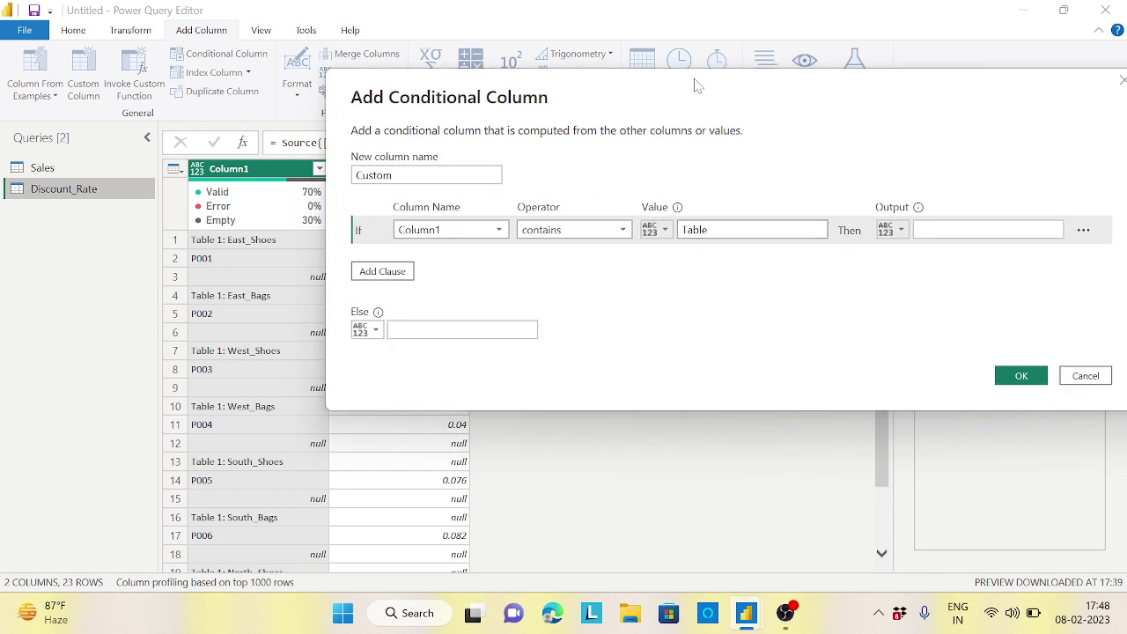
left_click(899, 232)
left_click(924, 267)
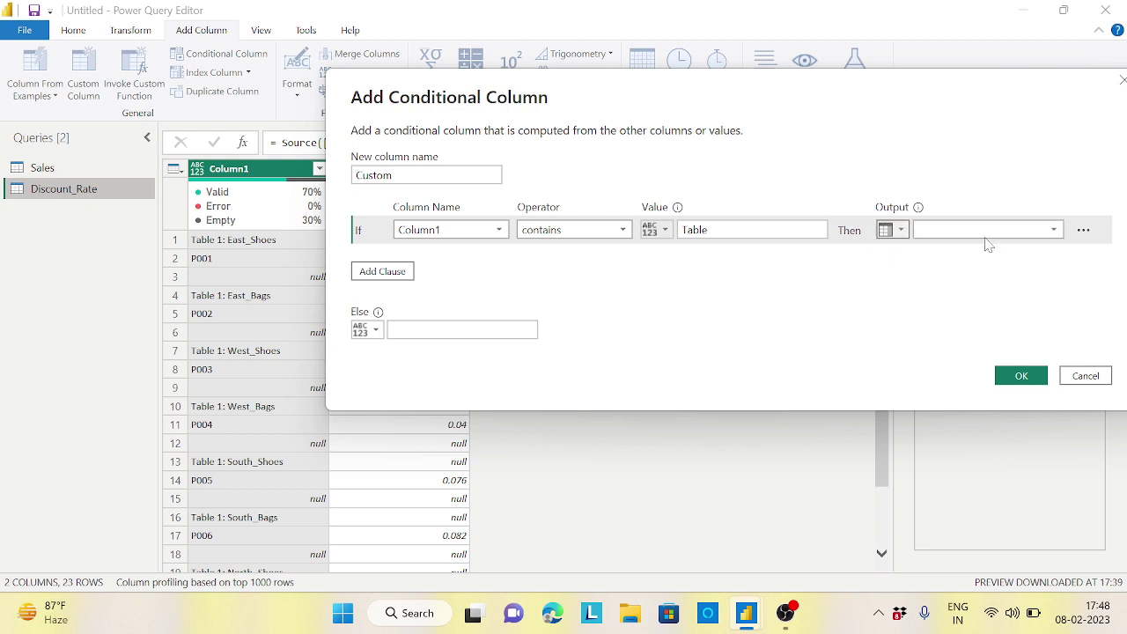
left_click(1057, 229)
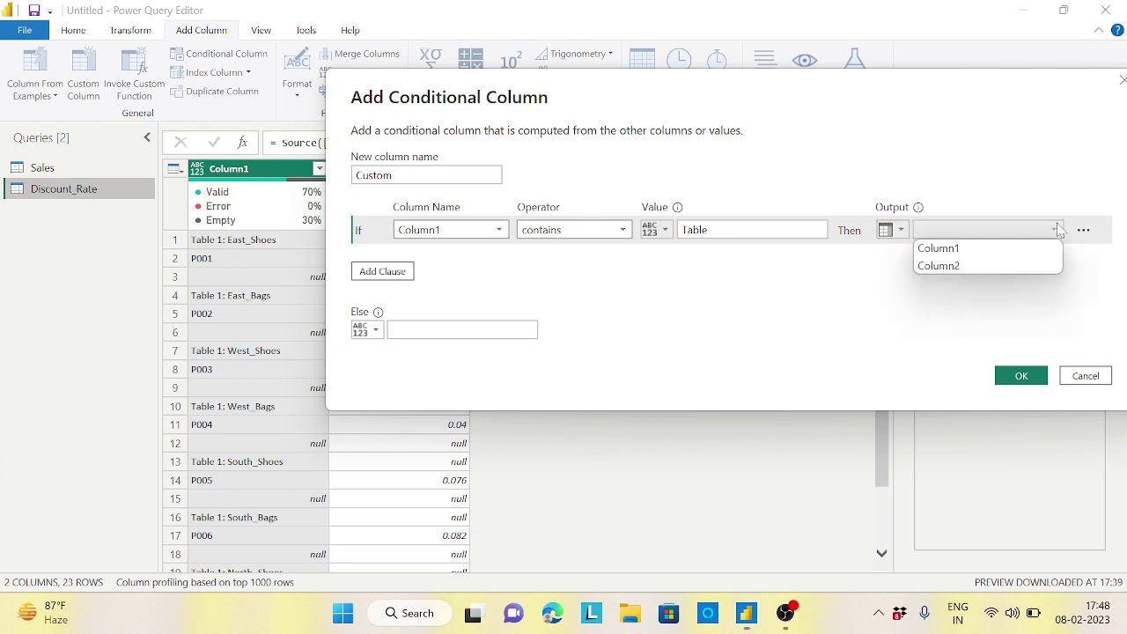
left_click(942, 250)
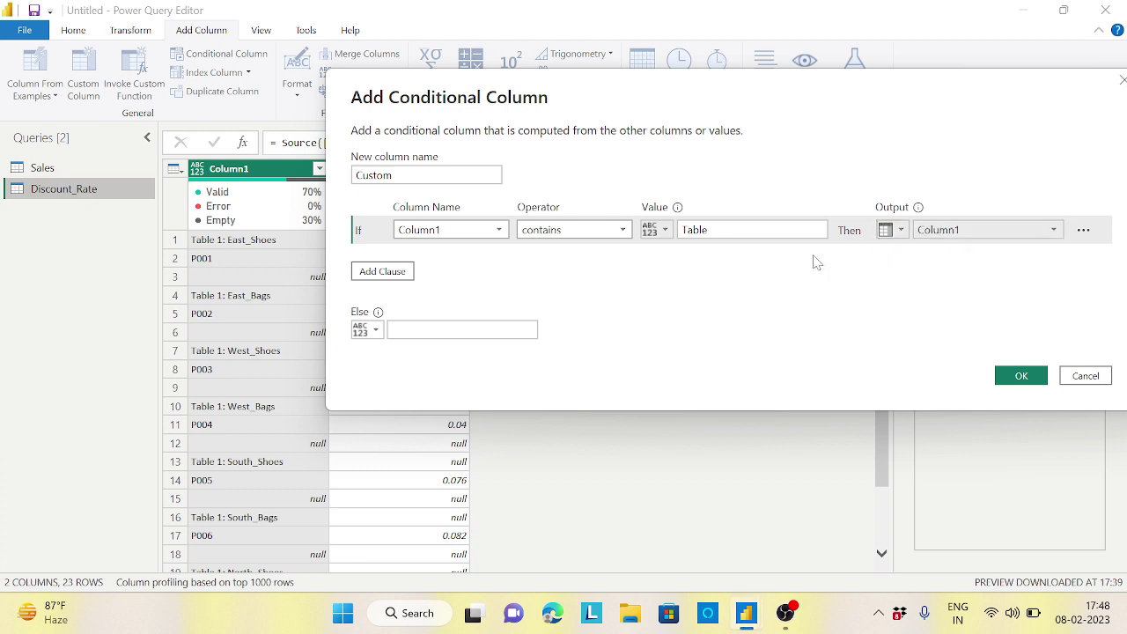
left_click_drag(745, 104, 787, 114)
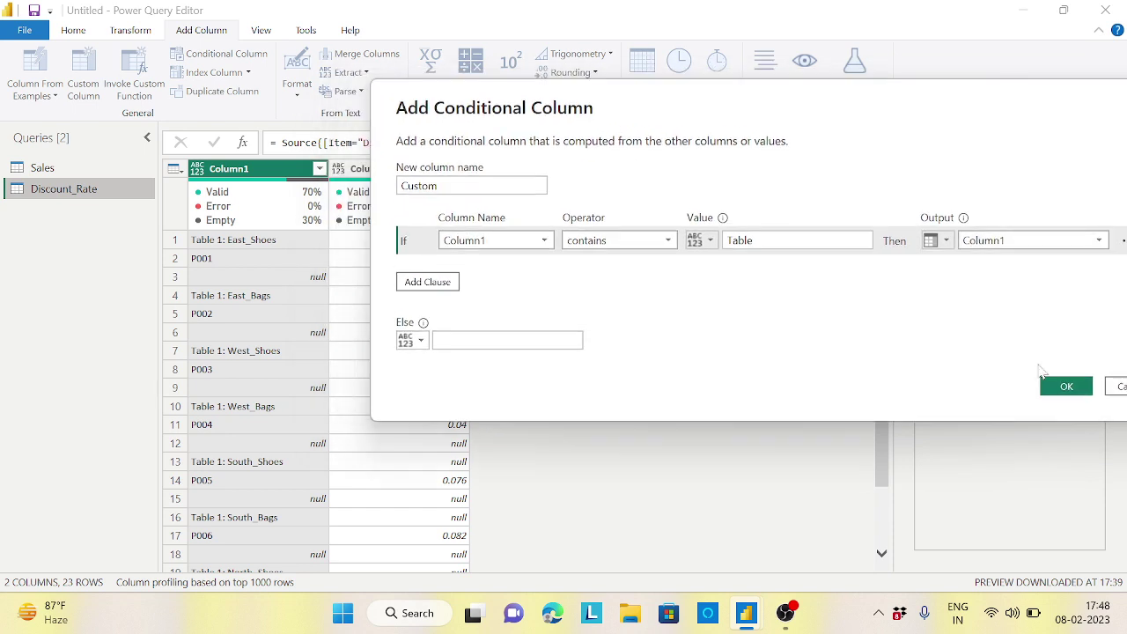
left_click(1066, 387)
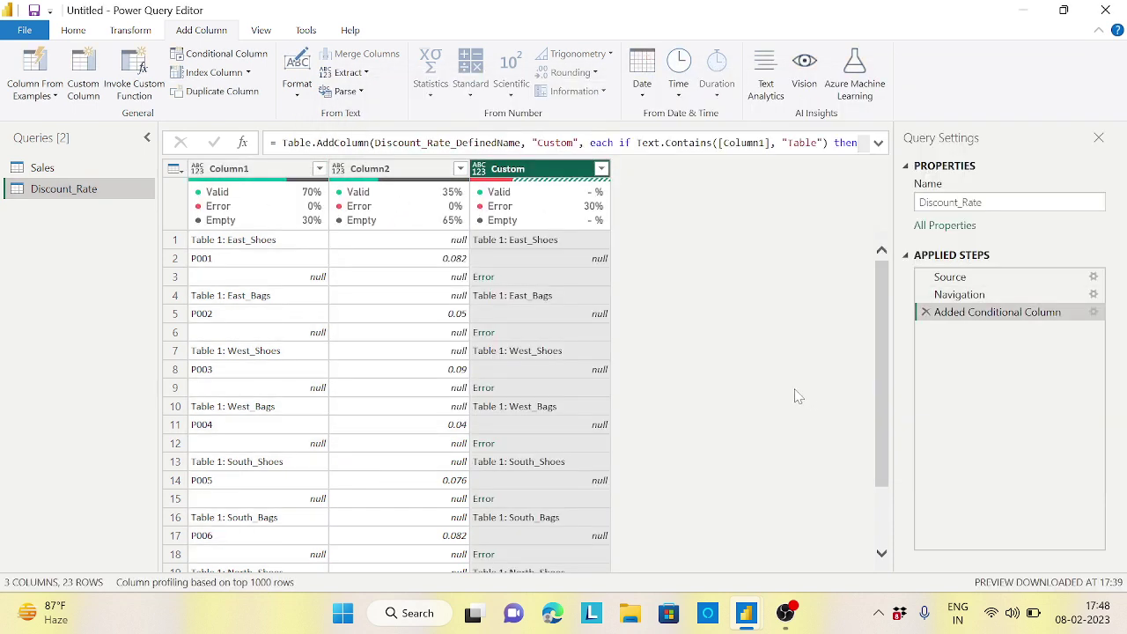
- Examine the first value of the Custom column and compare the Navigation and Added Conditional Column steps
mouse_move(514, 206)
left_click(490, 247)
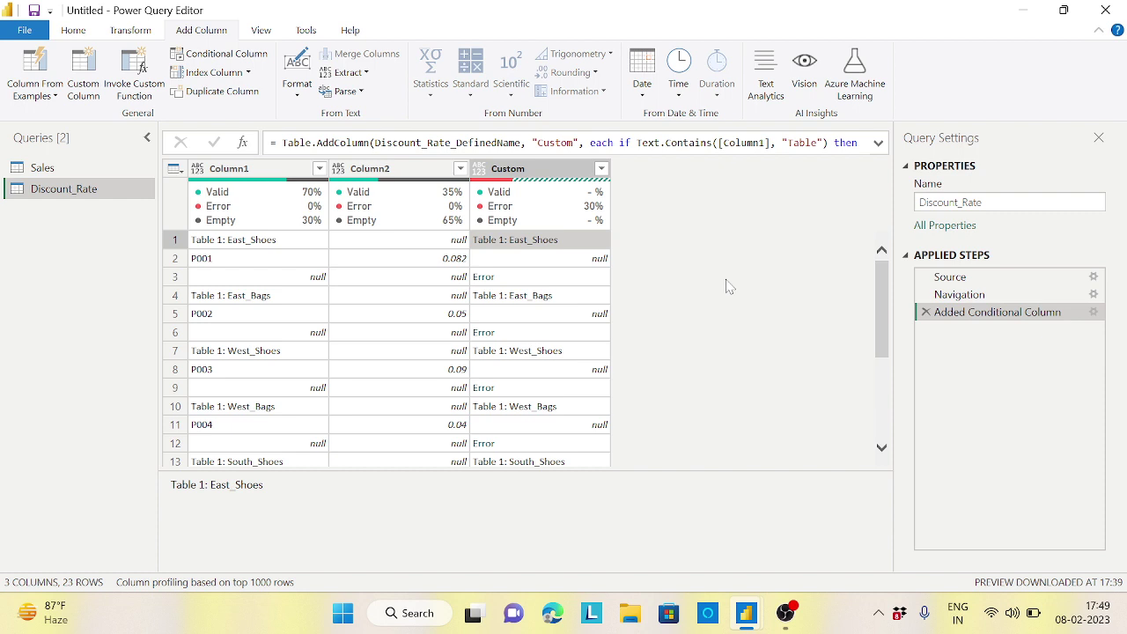
left_click(977, 299)
left_click(976, 312)
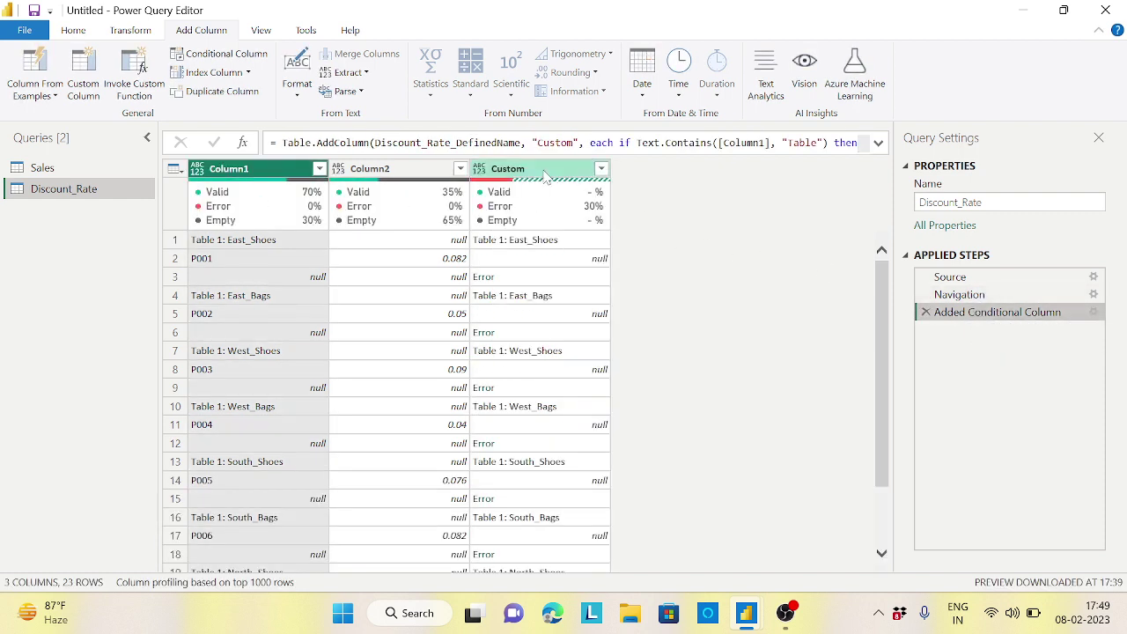
- Split the Custom column by delimiter at each occurrence of a custom colon
left_click(546, 174)
right_click(543, 170)
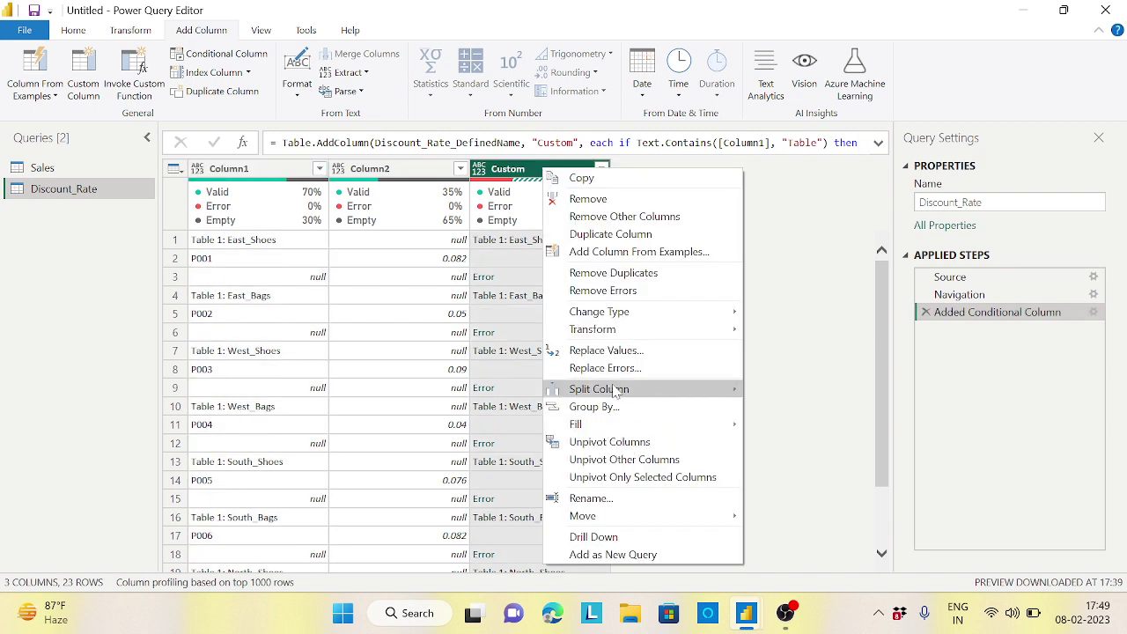
mouse_move(616, 391)
left_click(800, 395)
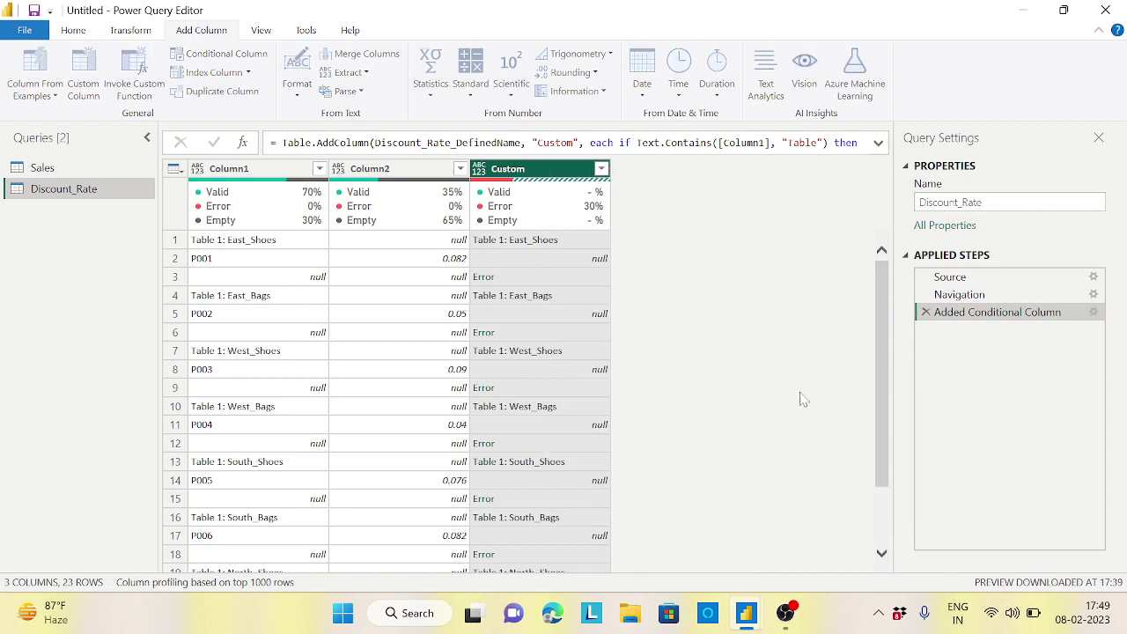
left_click_drag(674, 146, 1048, 116)
left_click(843, 176)
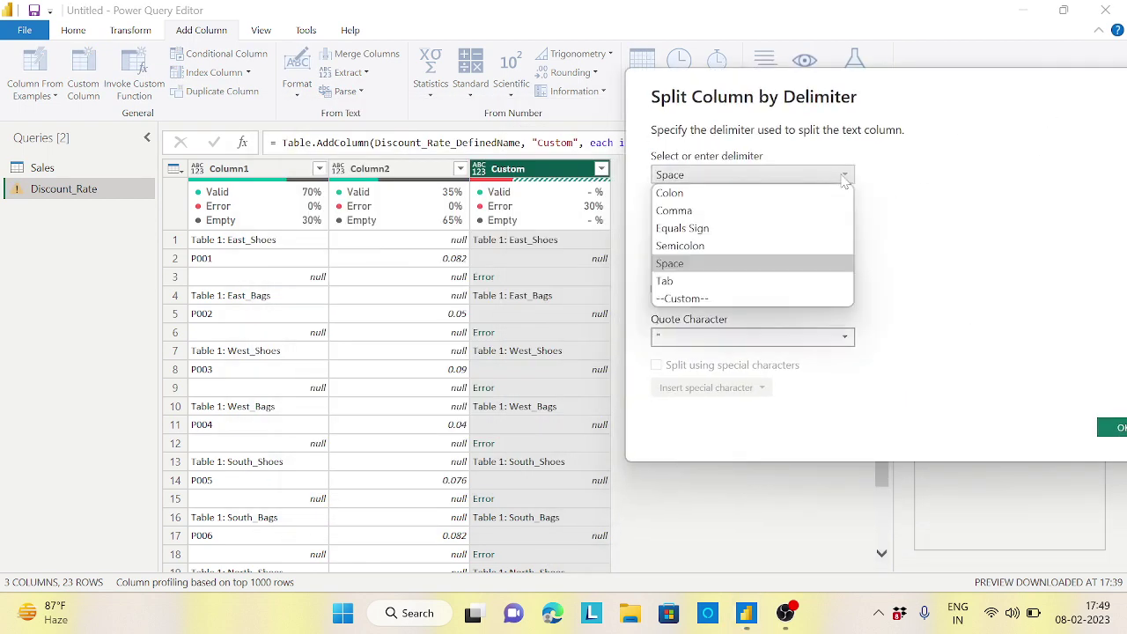
left_click(676, 299)
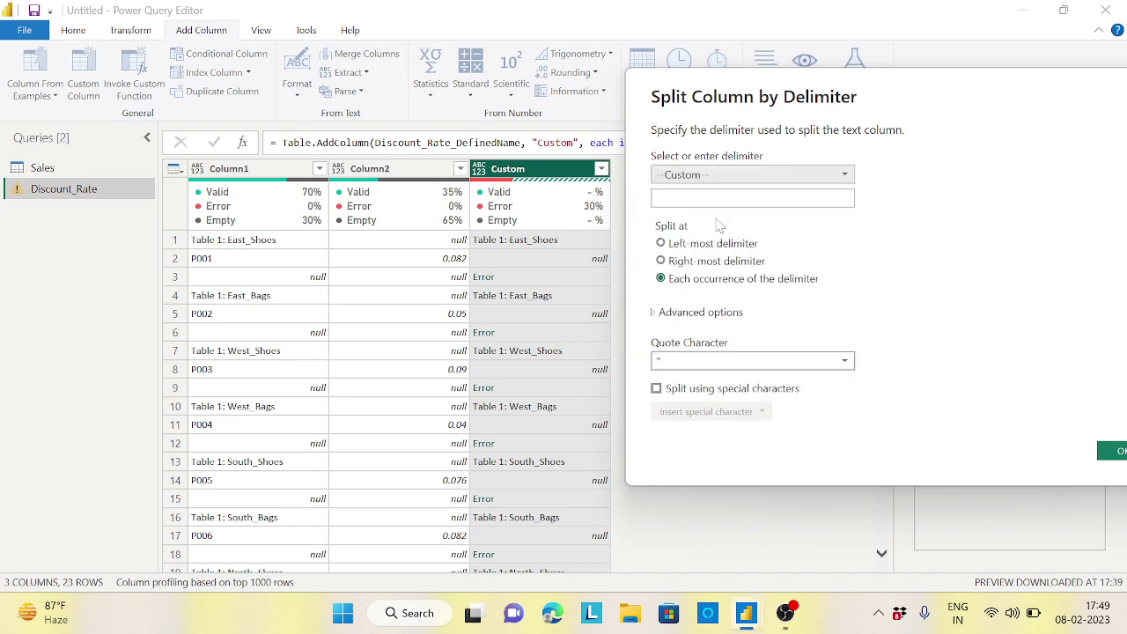
left_click(752, 198)
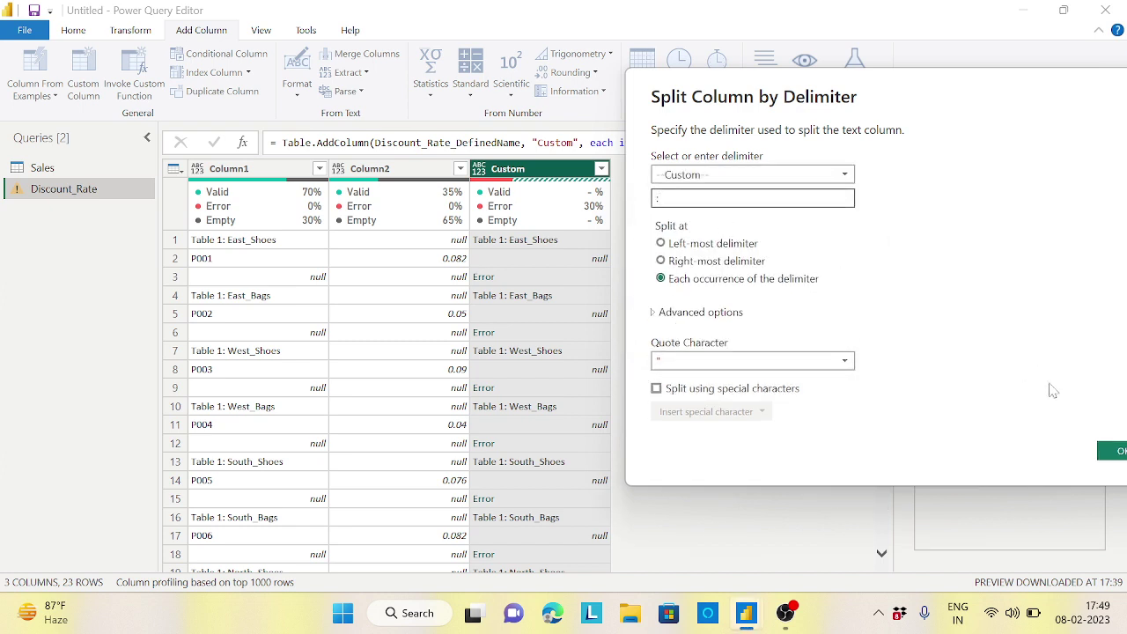
left_click(1114, 450)
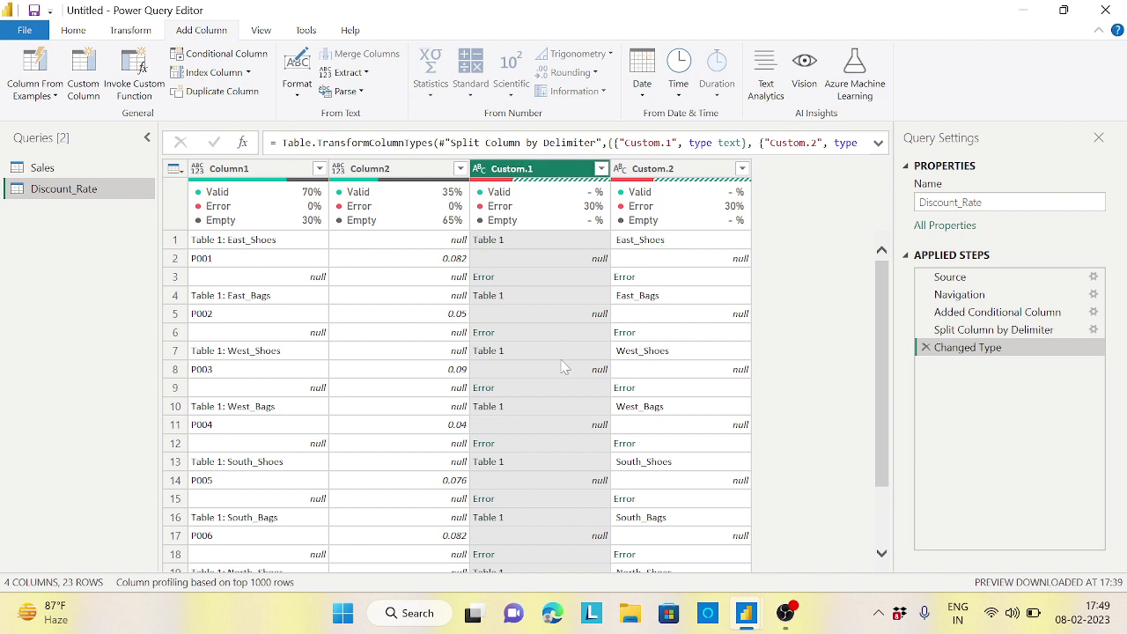
- Remove the Custom.1 column, which holds the "Table 1" prefix
right_click(523, 176)
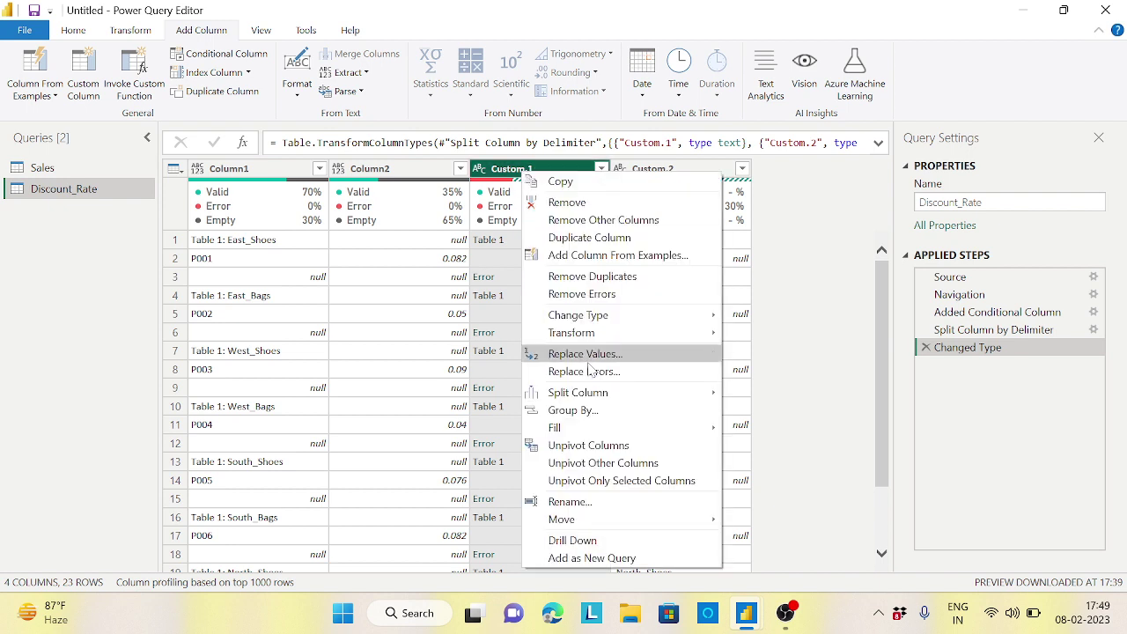
mouse_move(581, 326)
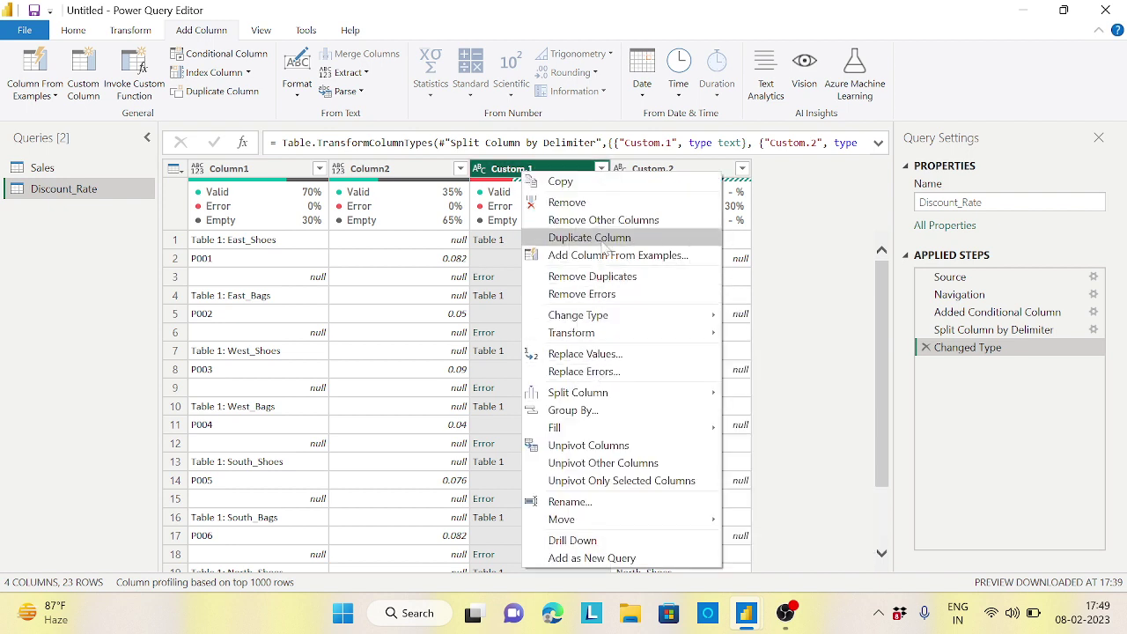
left_click(578, 206)
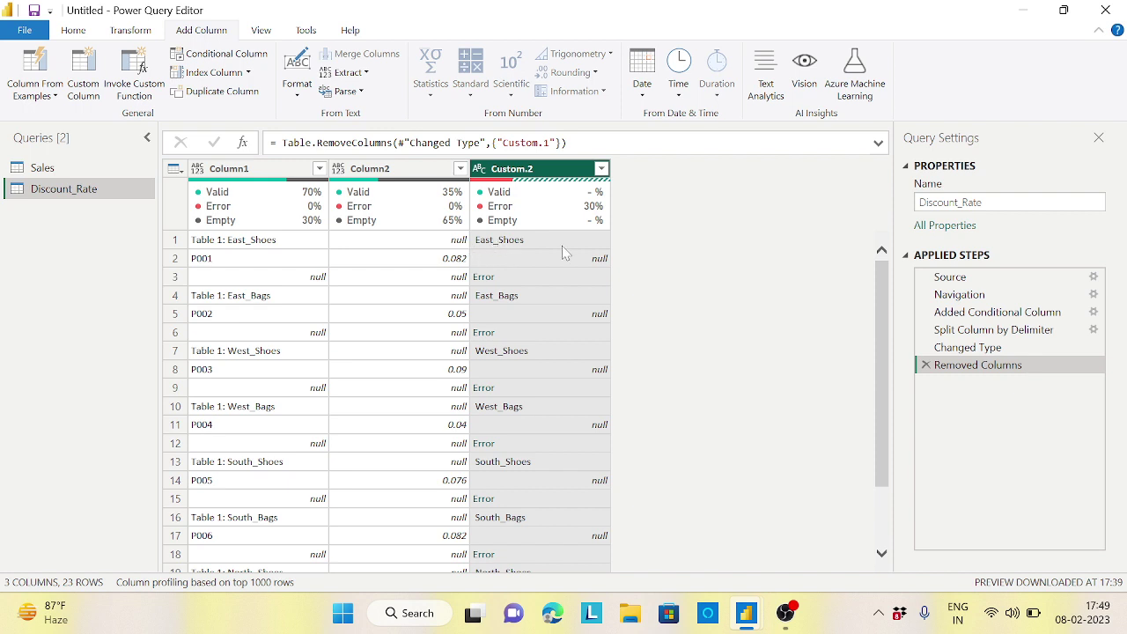
- Split the Custom.2 column by delimiter at each occurrence of a custom underscore
right_click(558, 173)
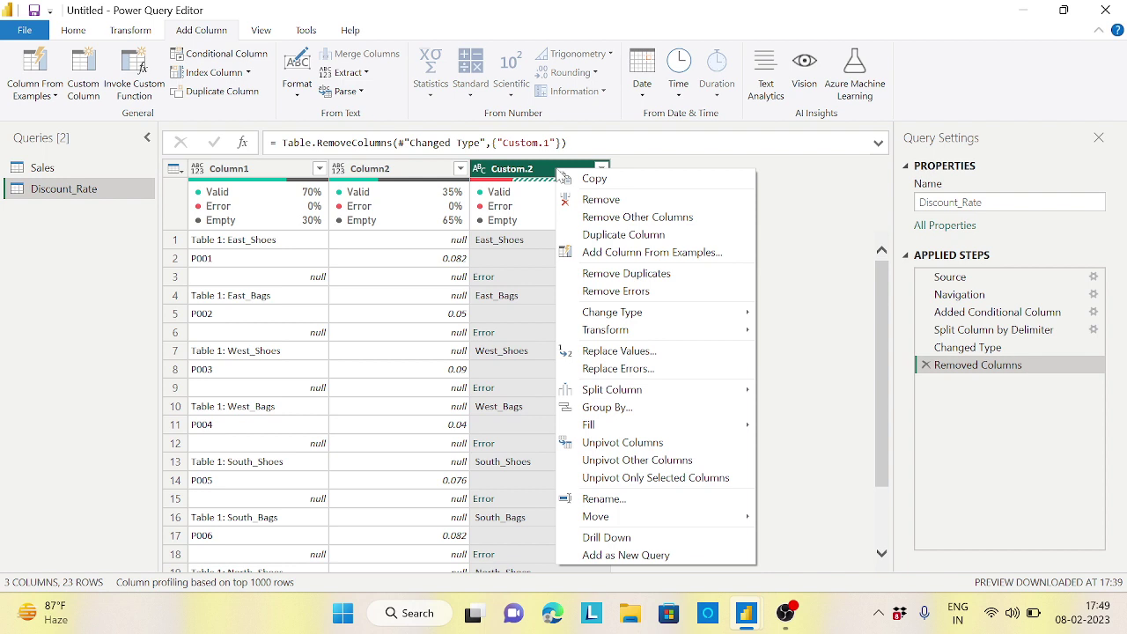
mouse_move(623, 396)
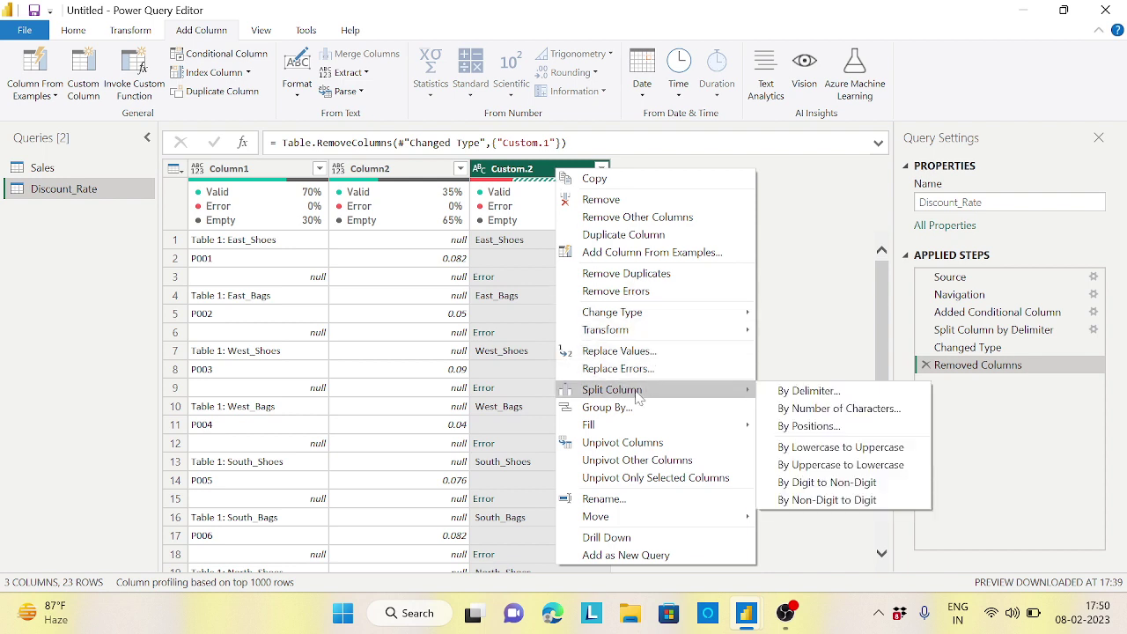
left_click(795, 392)
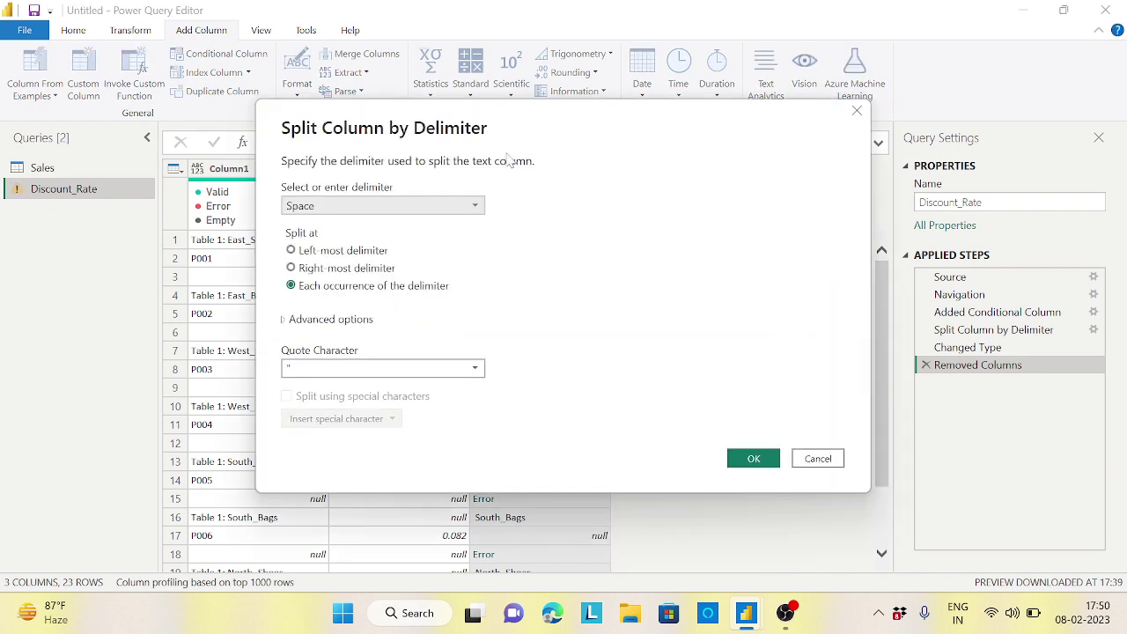
left_click_drag(569, 133, 942, 110)
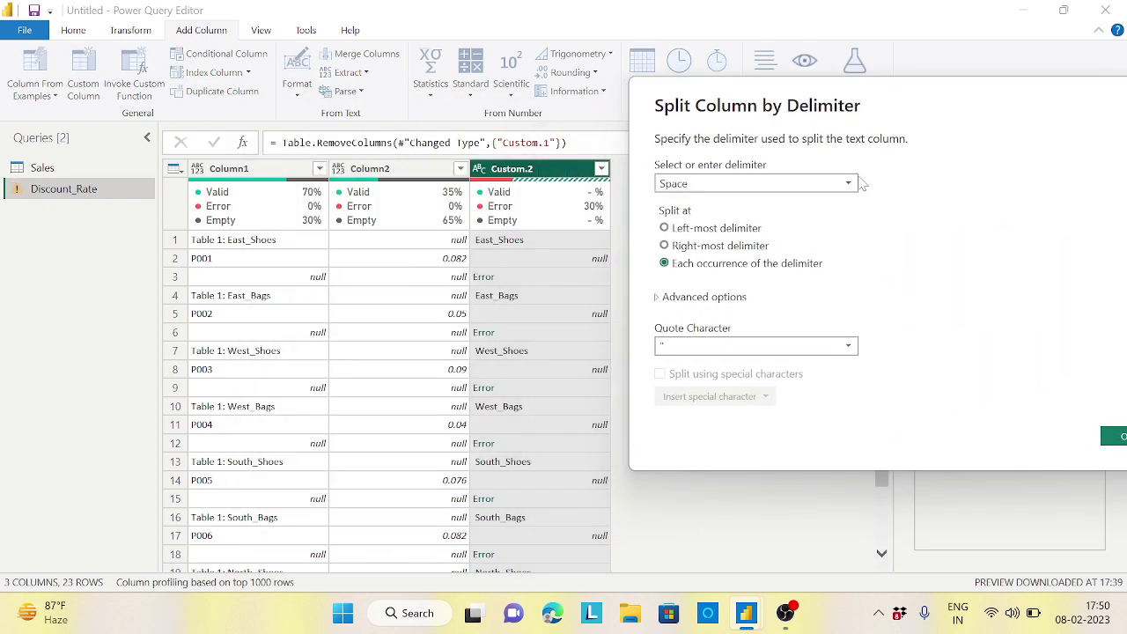
left_click(849, 183)
left_click(704, 305)
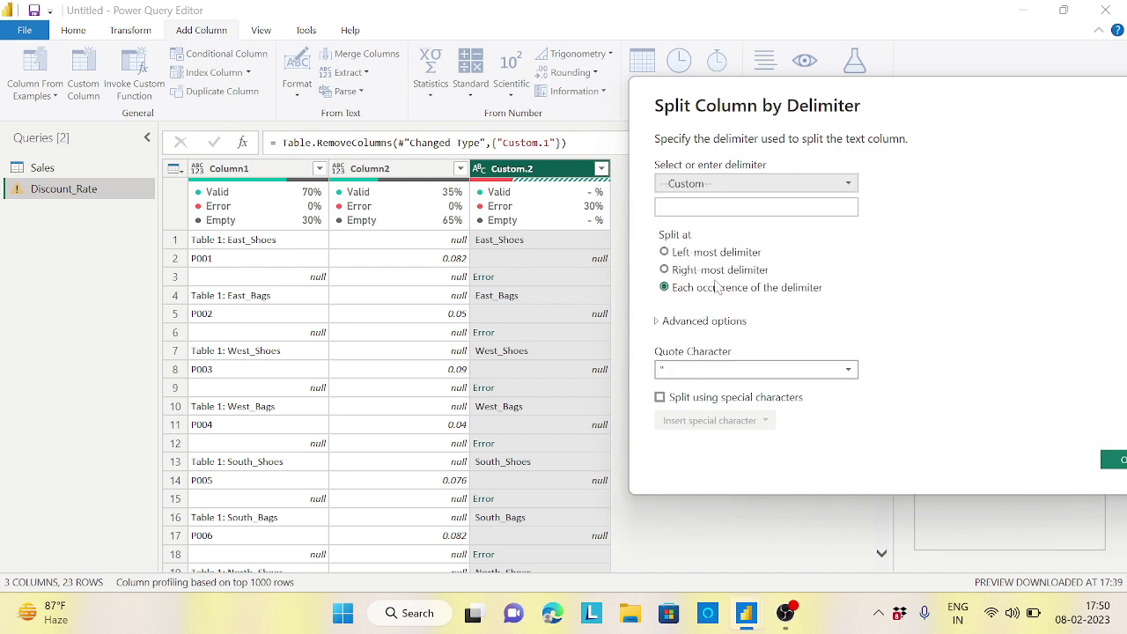
left_click(750, 206)
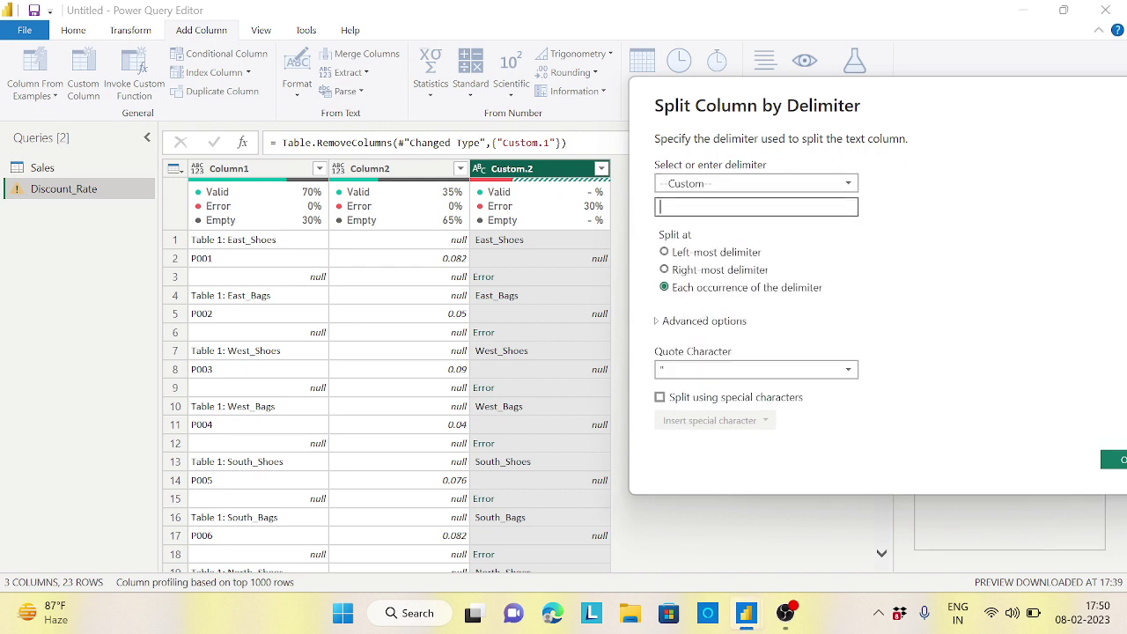
type("_")
left_click(1112, 459)
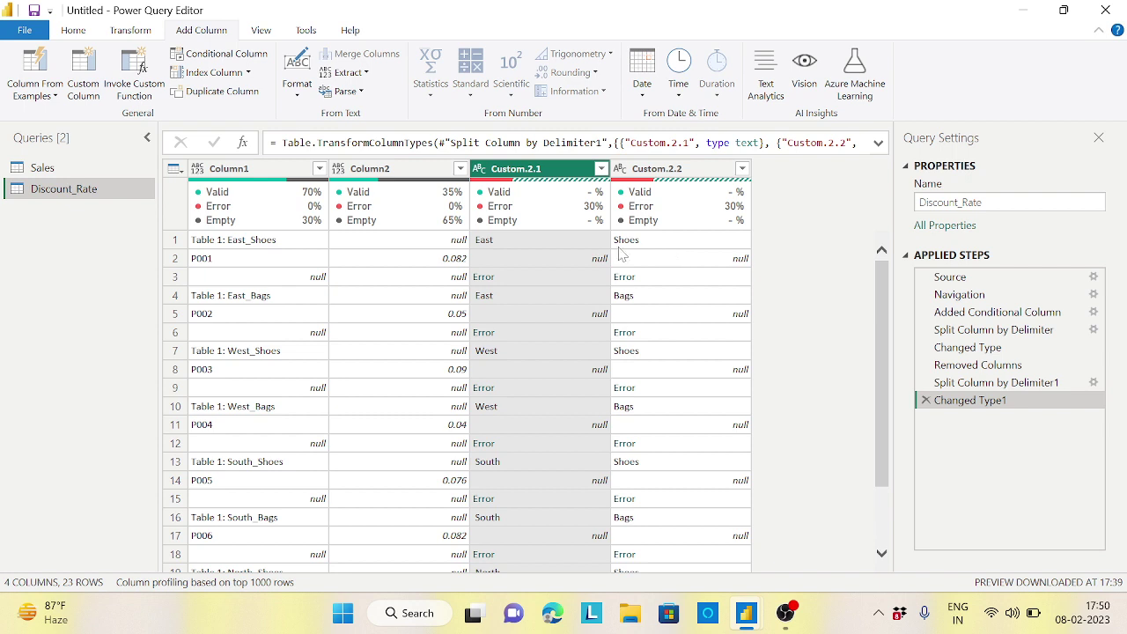
- Try filtering the null values out of Column2, and delete the Filtered Rows step again
left_click(460, 169)
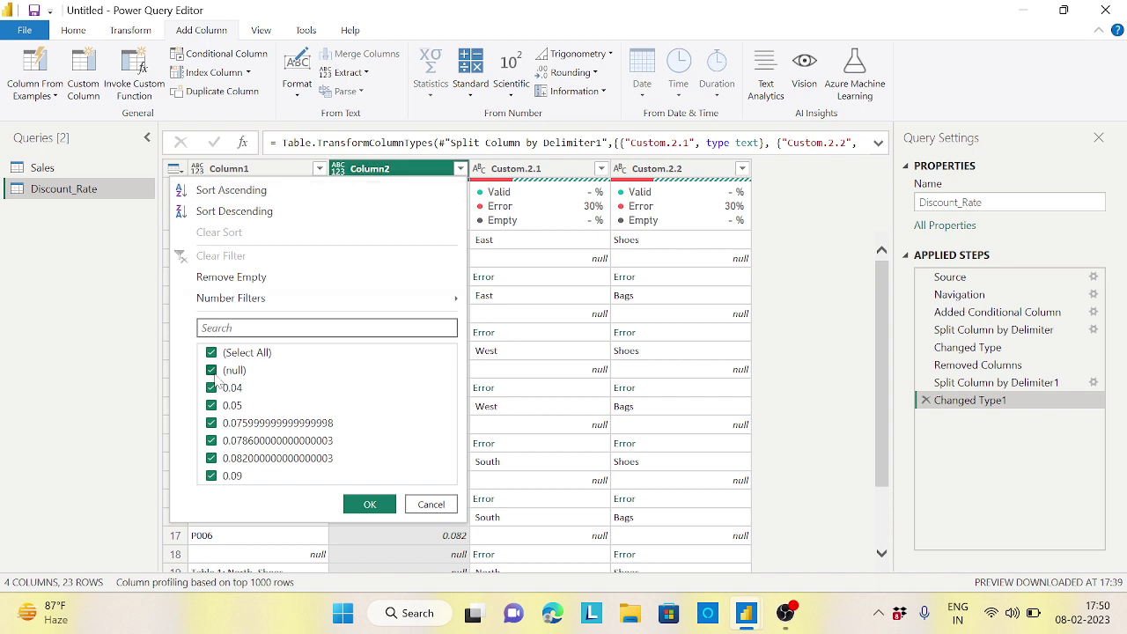
left_click(211, 371)
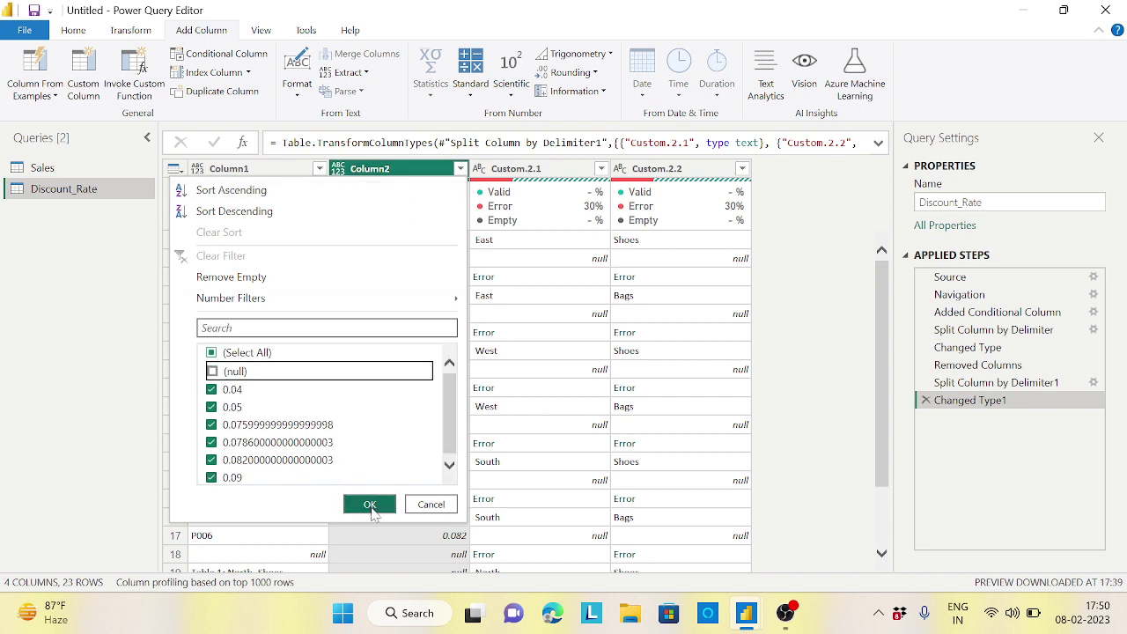
left_click(370, 506)
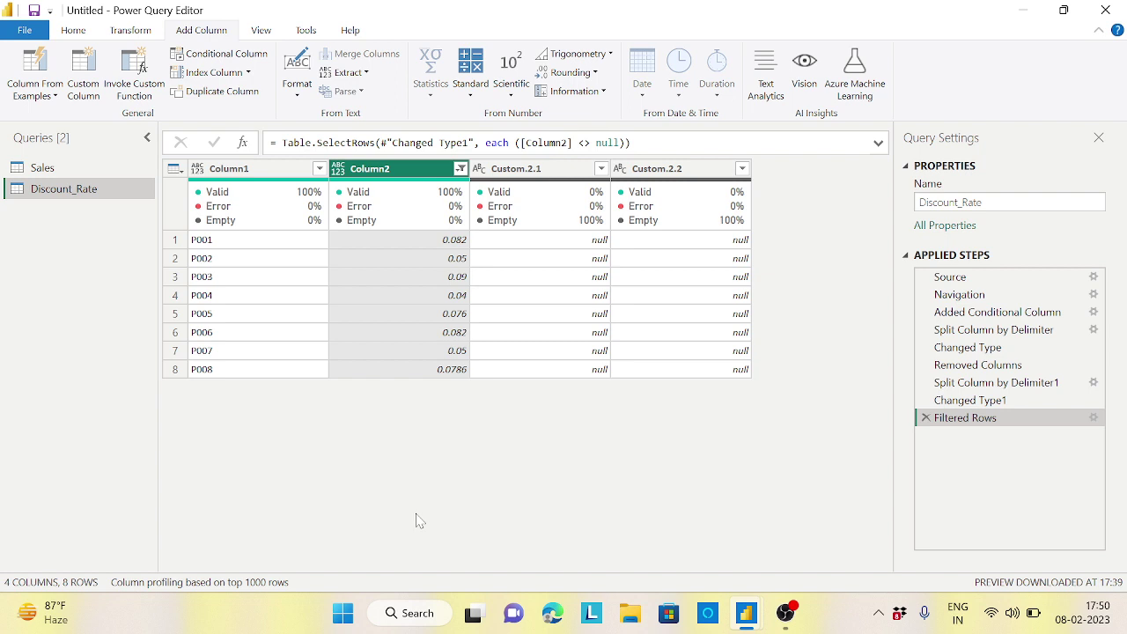
left_click(926, 419)
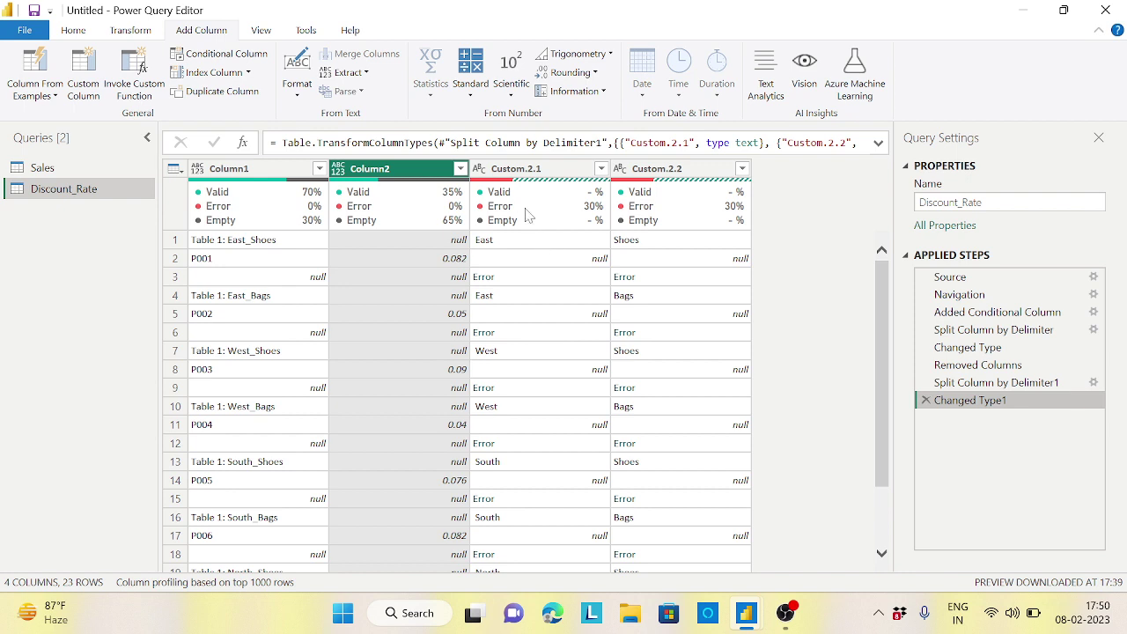
- Fill the Custom.2.1 and Custom.2.2 columns of Discount_Rate down so every product row carries its region and category
left_click(534, 171)
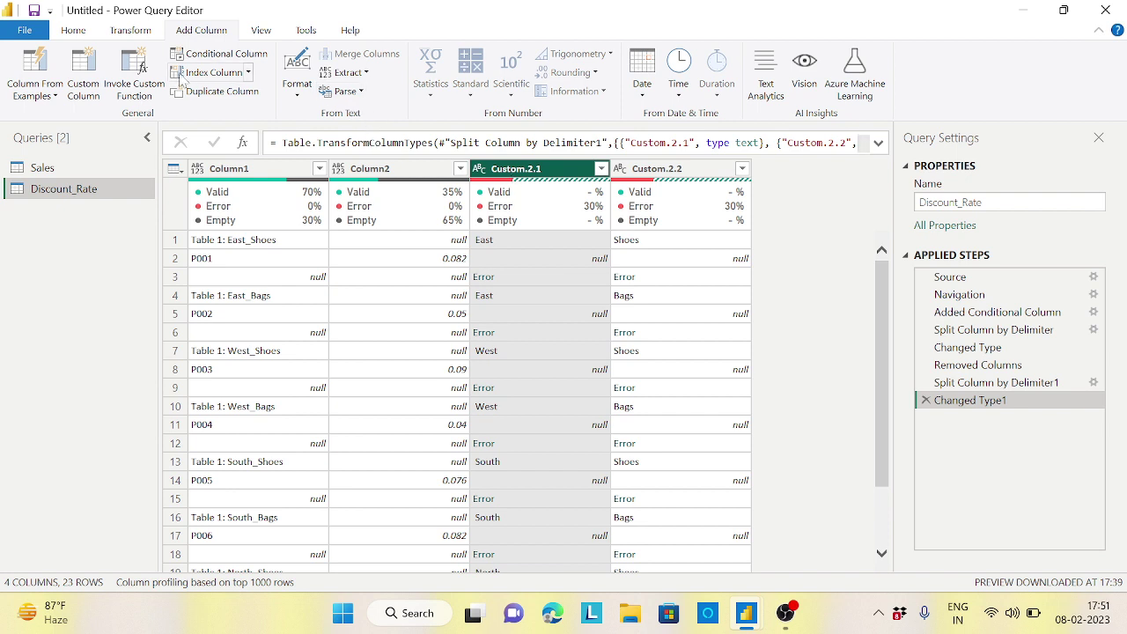
left_click(132, 30)
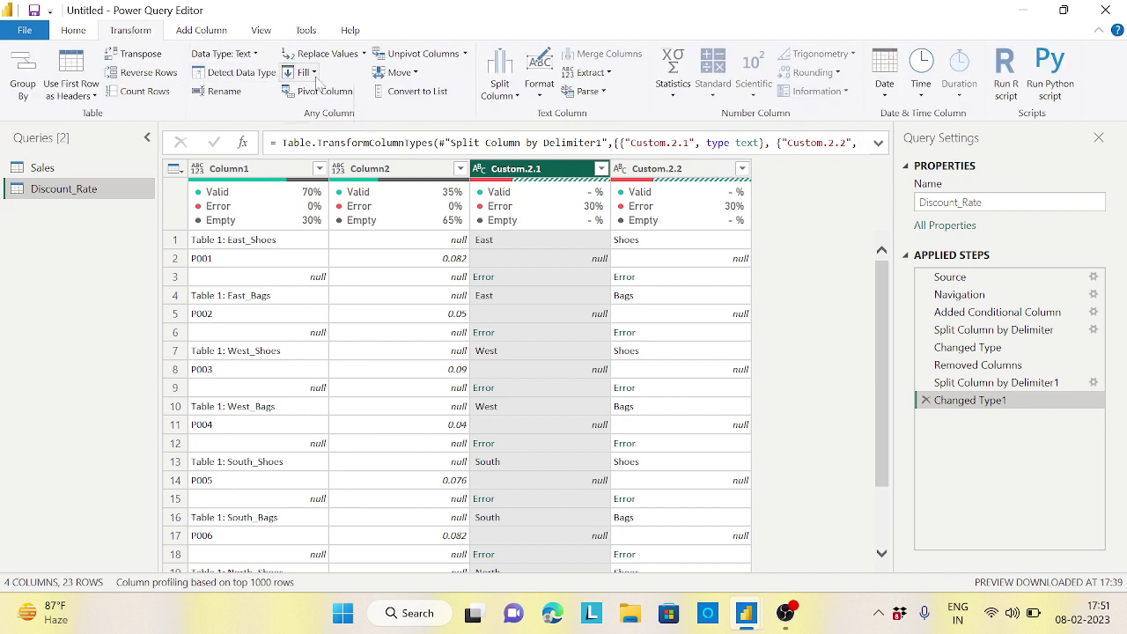
left_click(309, 72)
left_click(318, 91)
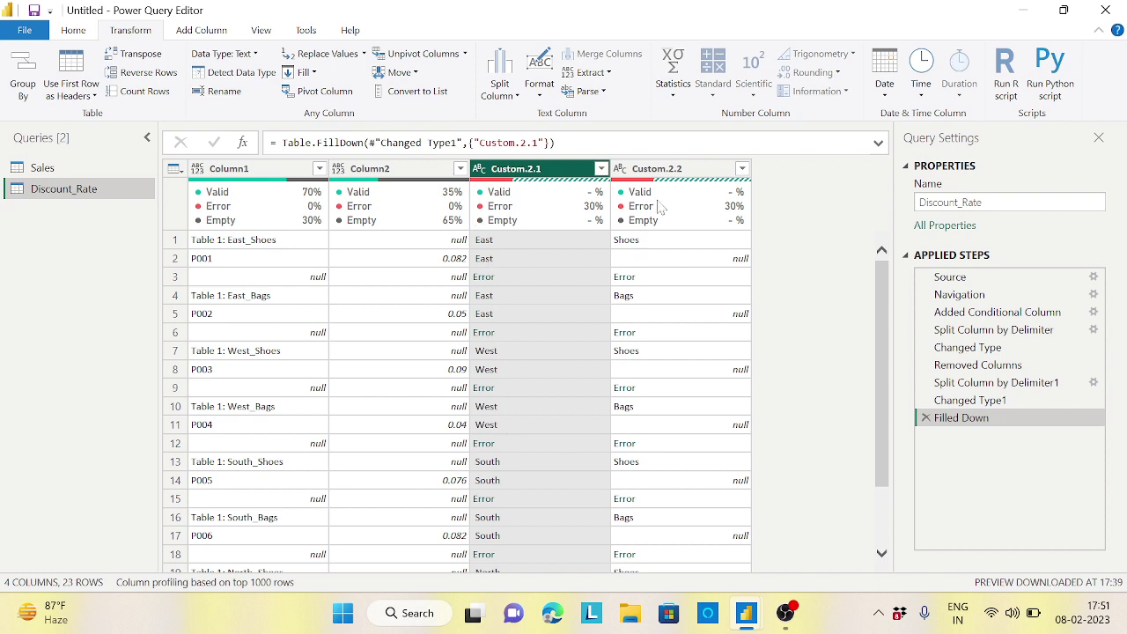
left_click(681, 170)
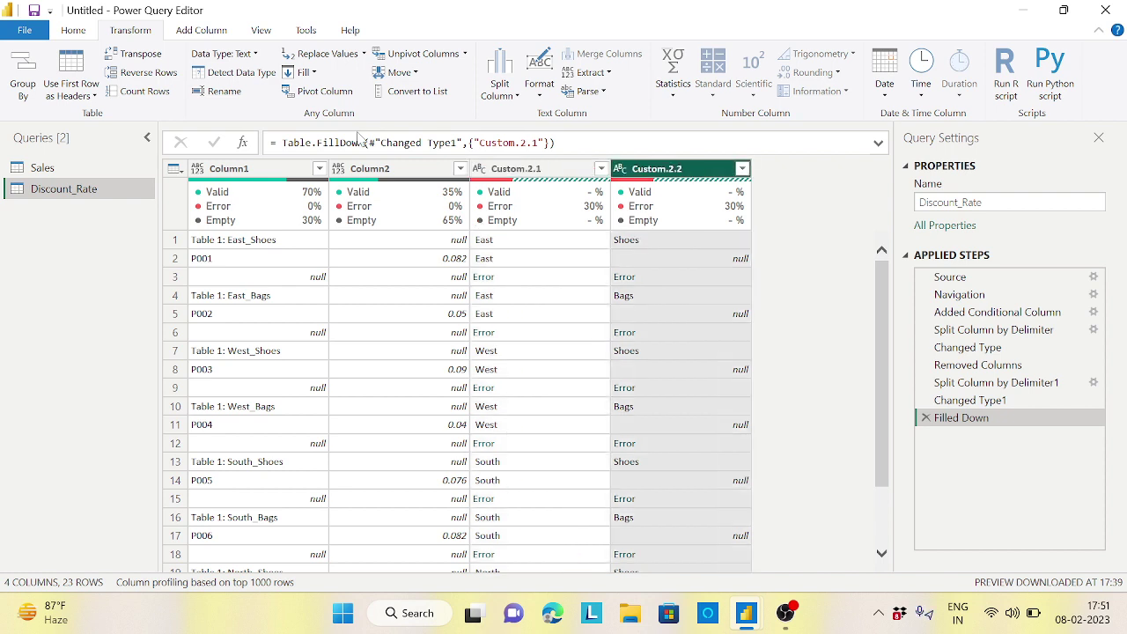
left_click(313, 73)
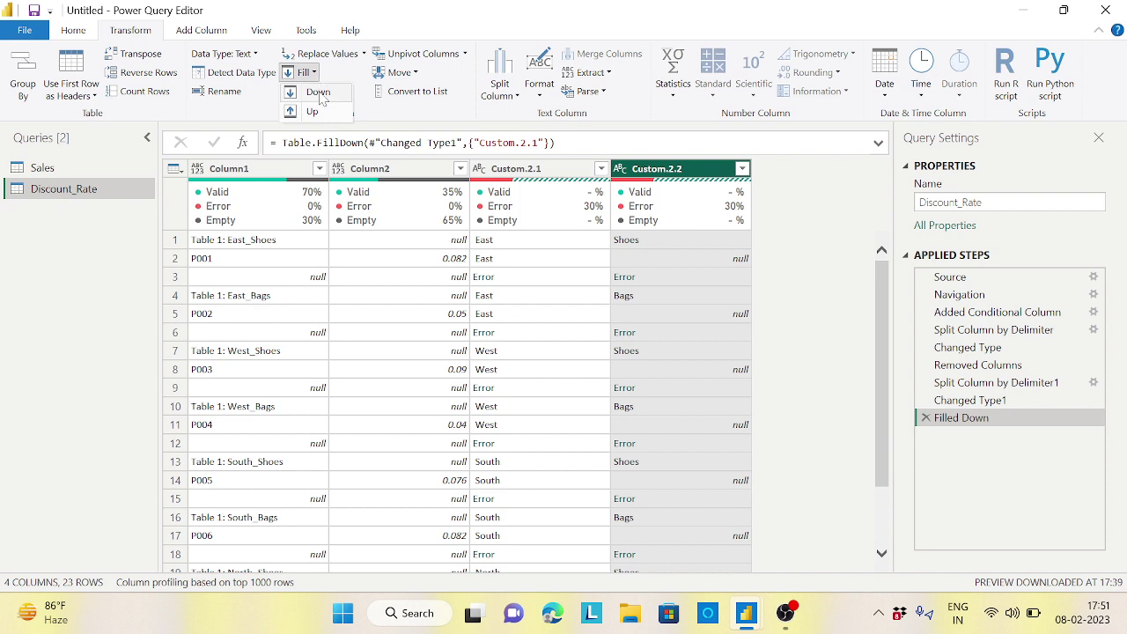
left_click(318, 93)
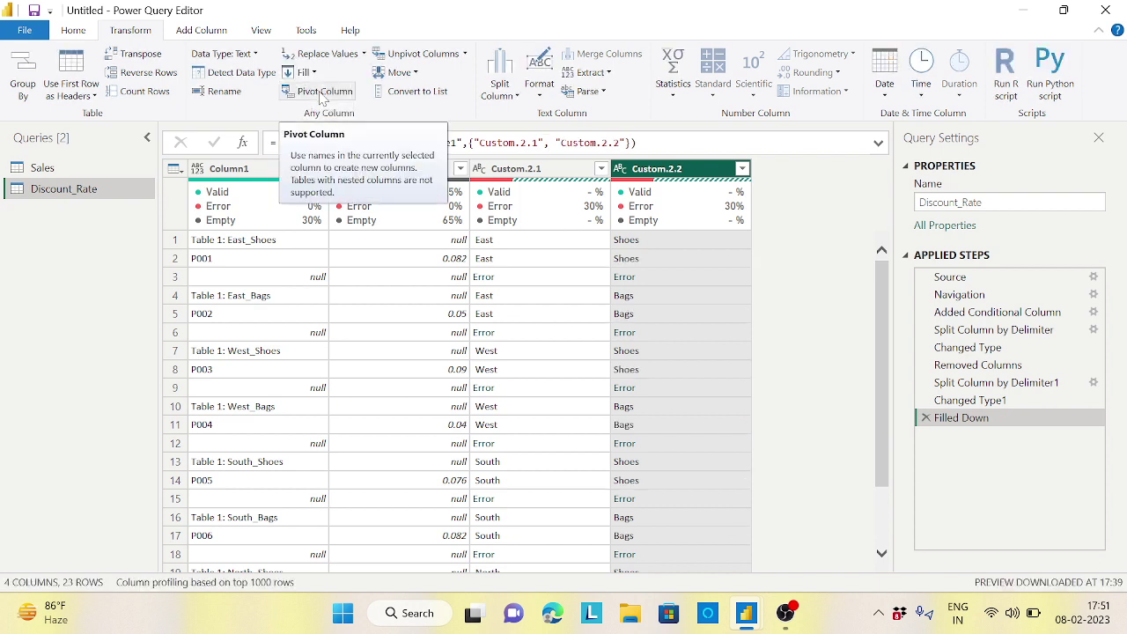
- Filter the null values out of Column2 and move Custom.2.1 and Custom.2.2 ahead of Column1
left_click(460, 168)
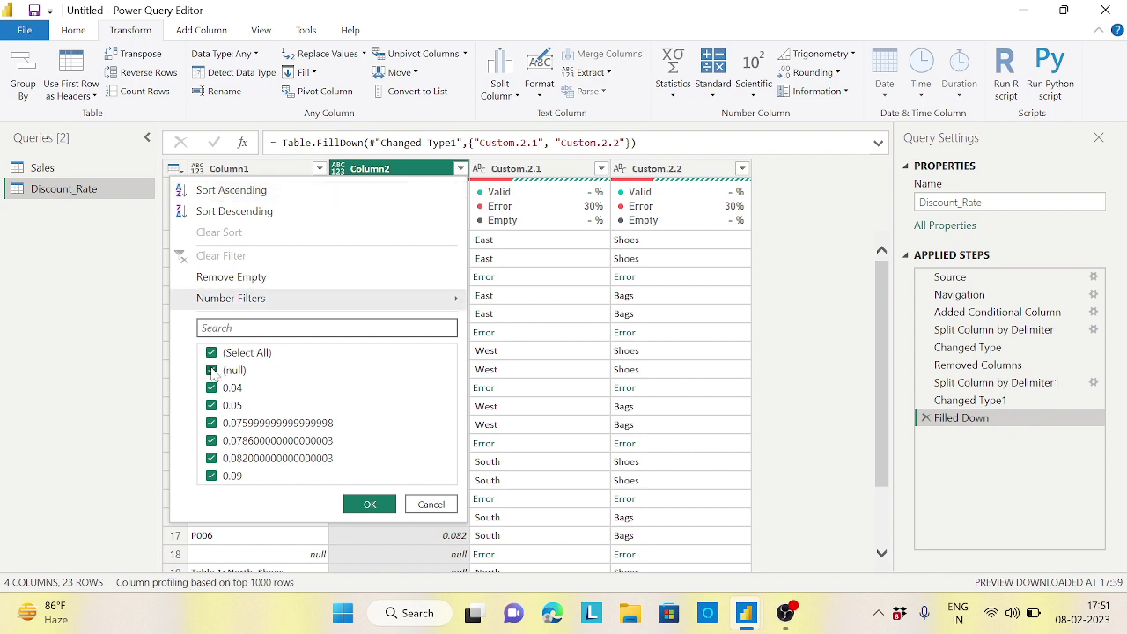
left_click(211, 370)
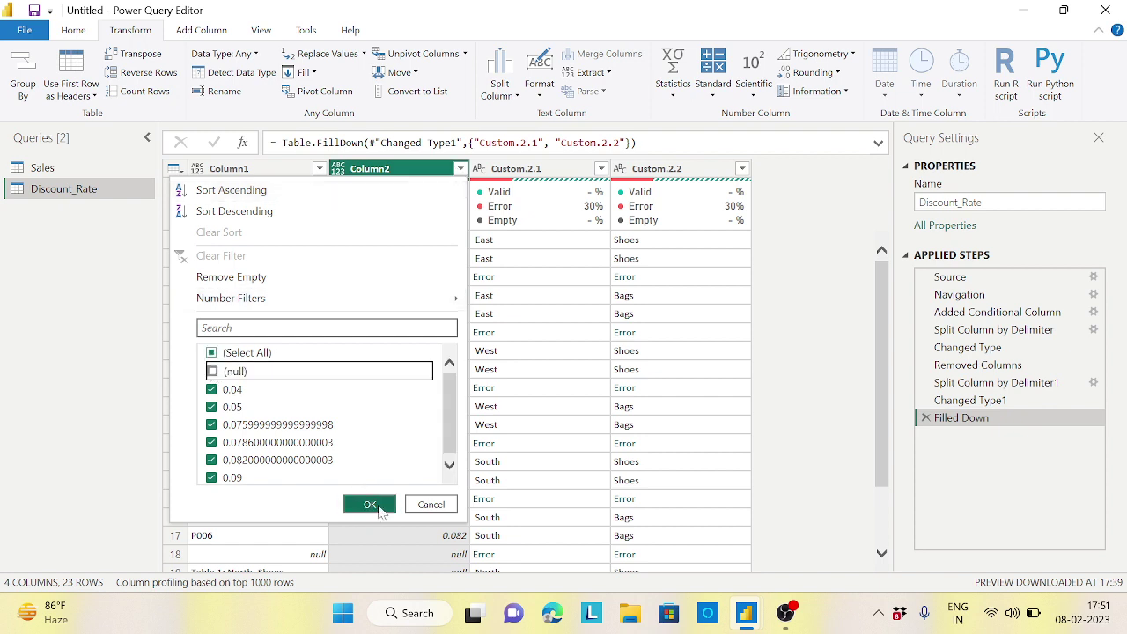
left_click(369, 504)
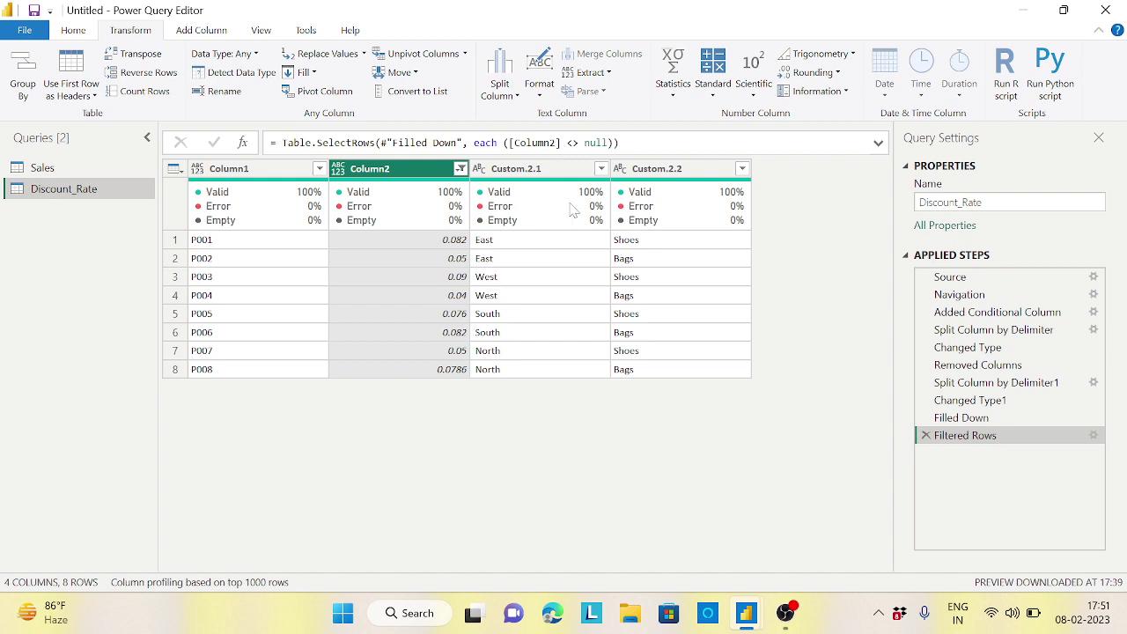
left_click_drag(535, 175, 252, 182)
left_click_drag(651, 174, 379, 182)
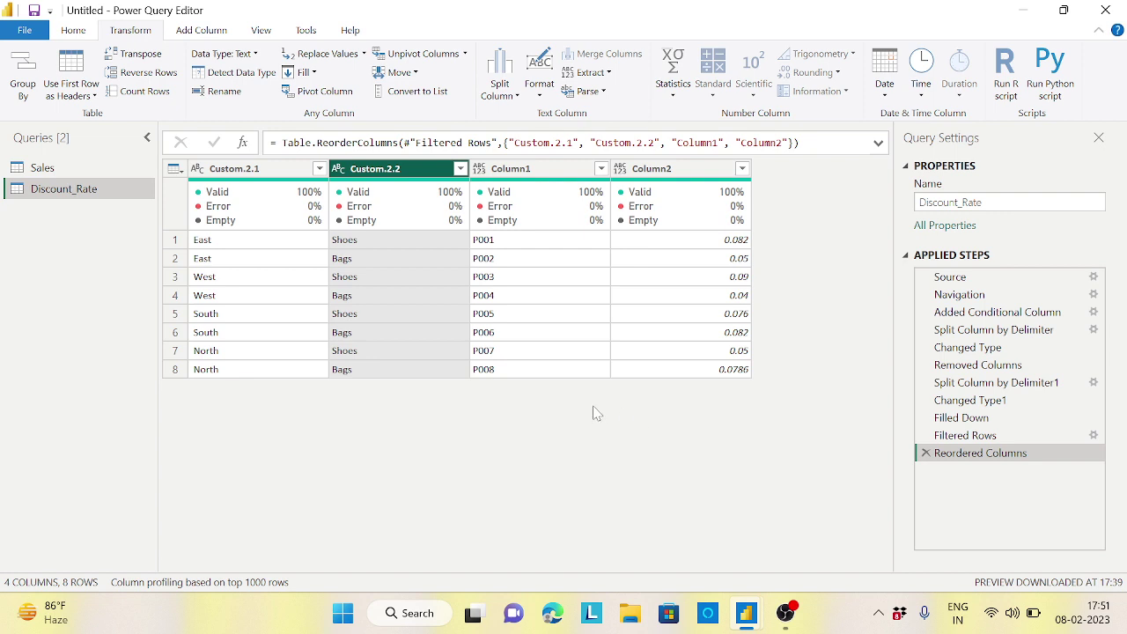
- Rename Custom.2.1 as Region, Custom.2.2 as Group and Column1 as Product
double_click(250, 170)
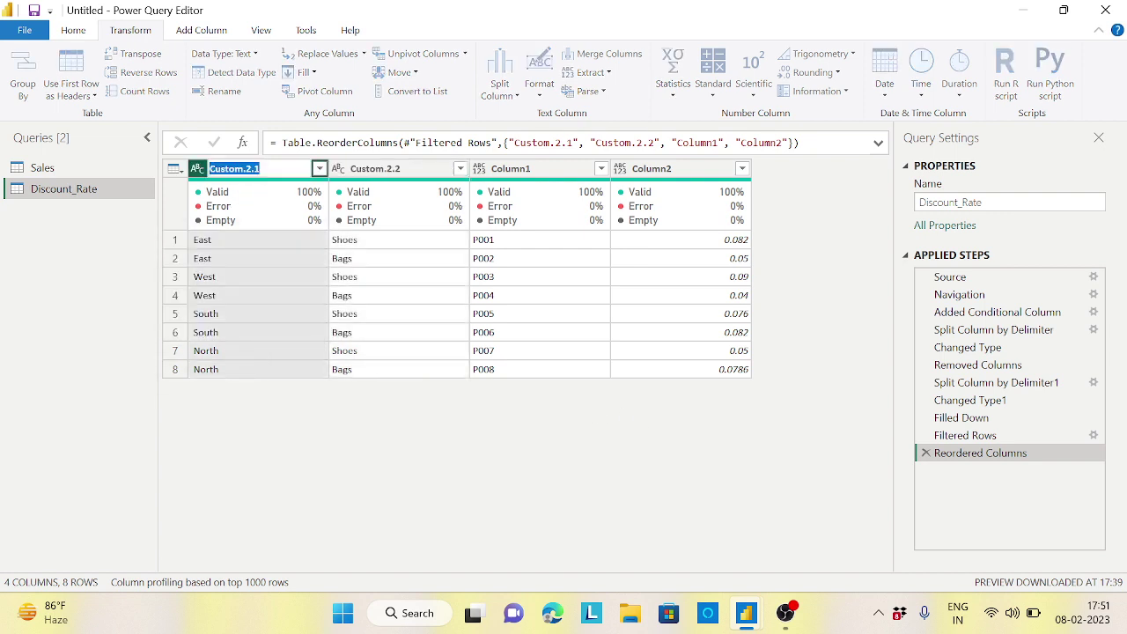
type("Region")
double_click(387, 168)
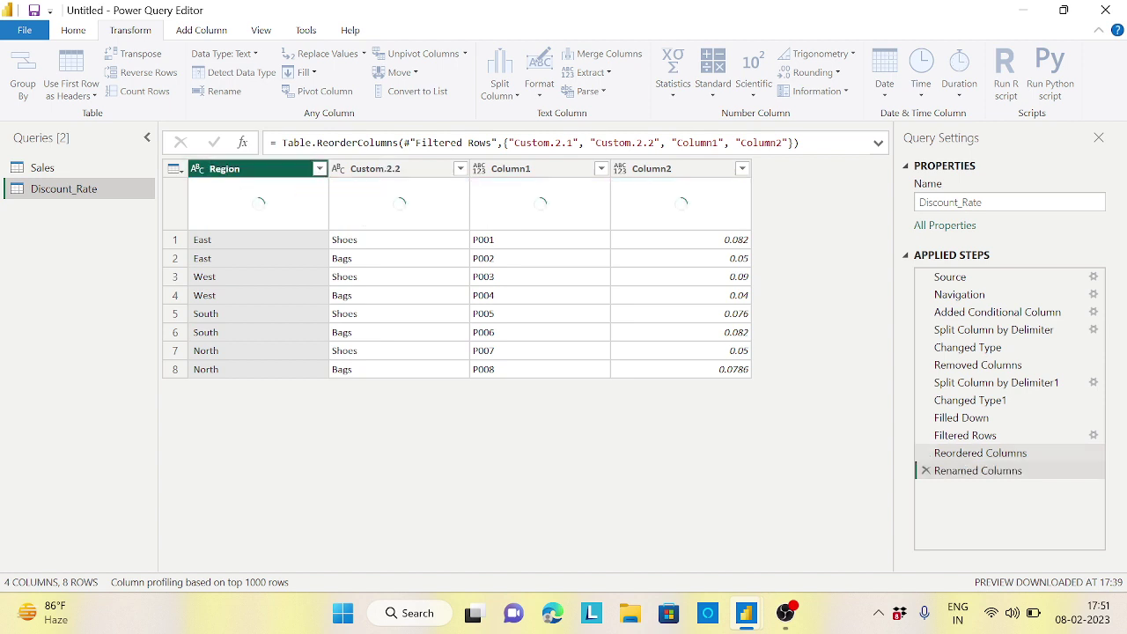
type("Group")
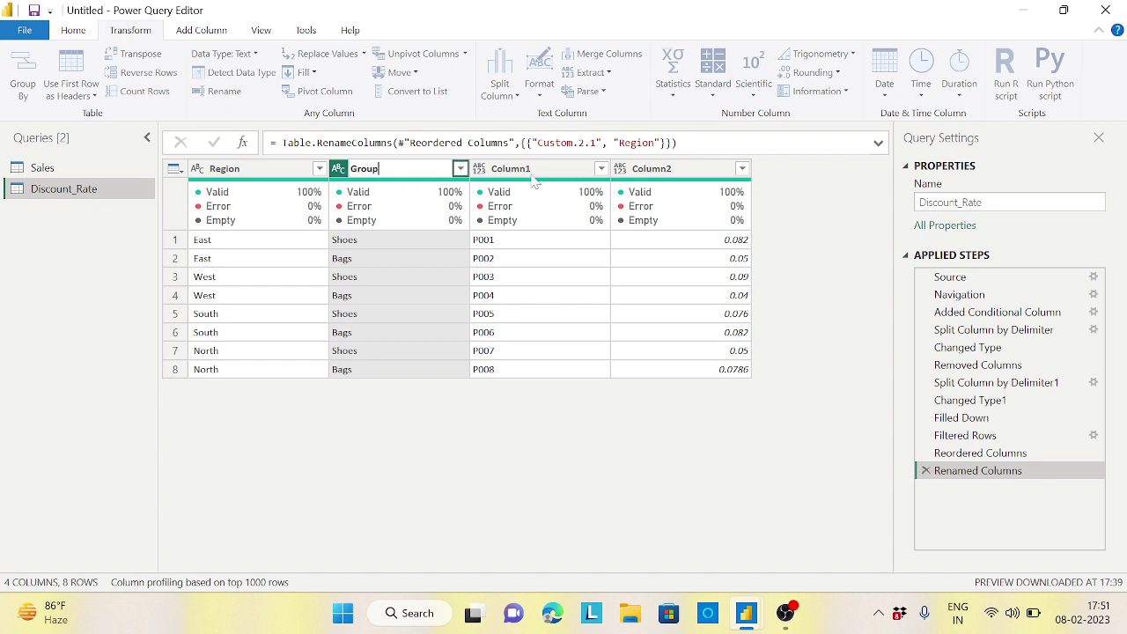
key("Return")
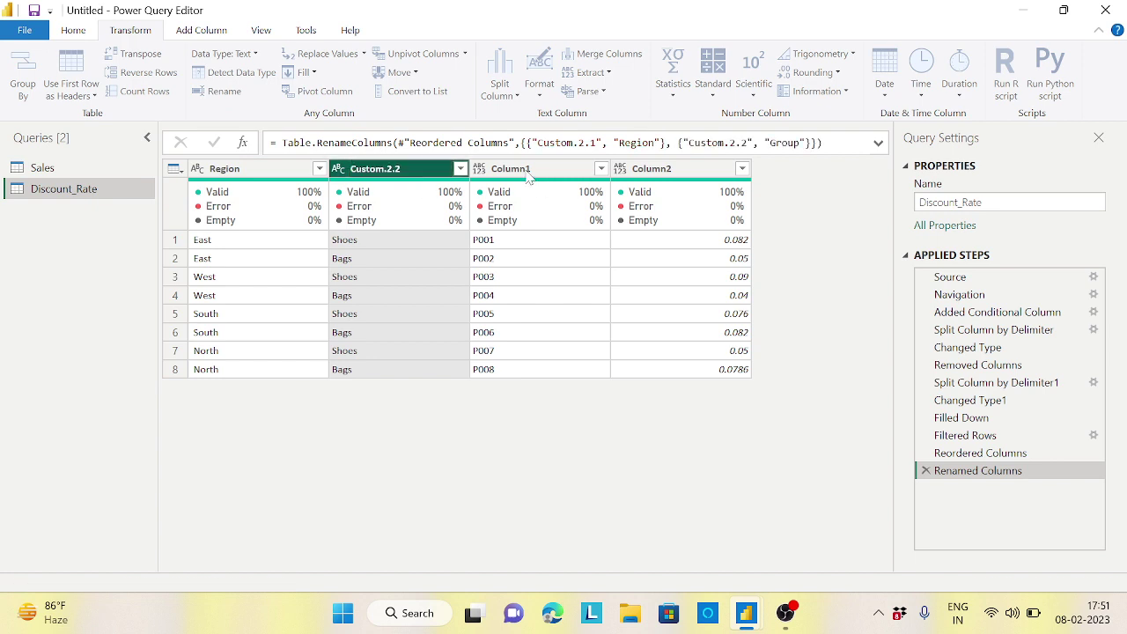
double_click(526, 170)
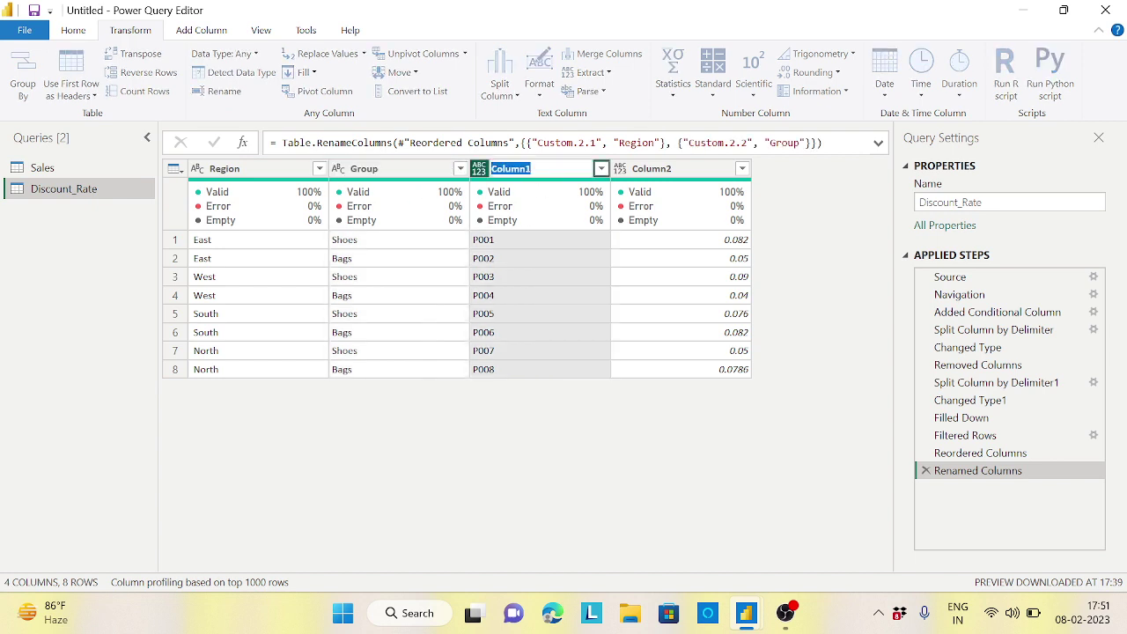
type("Product")
- Rename Column2 as Discount and set its data type to Decimal Number
double_click(659, 170)
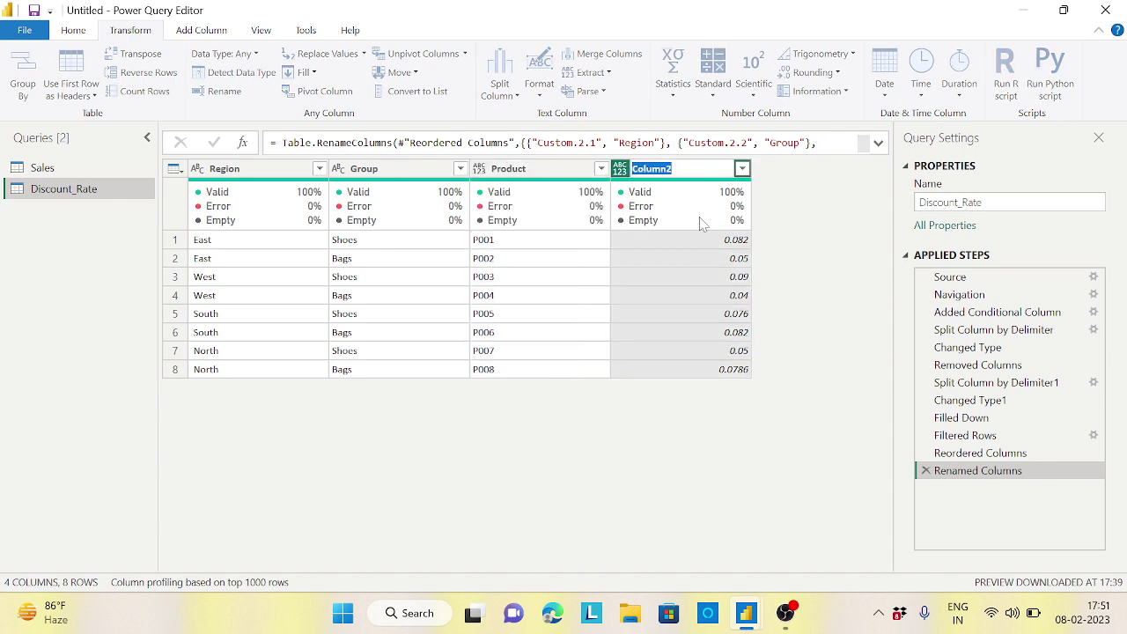
type("Disciunt")
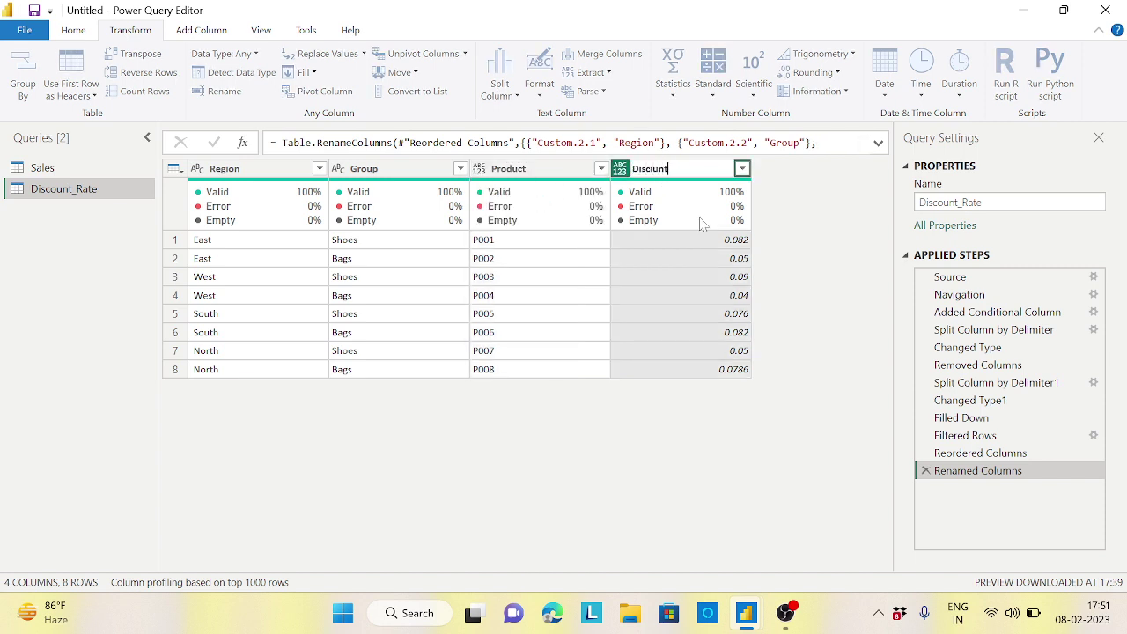
key("BackSpace")
key("BackSpace")
key("BackSpace")
key("BackSpace")
type("ount")
key("Return")
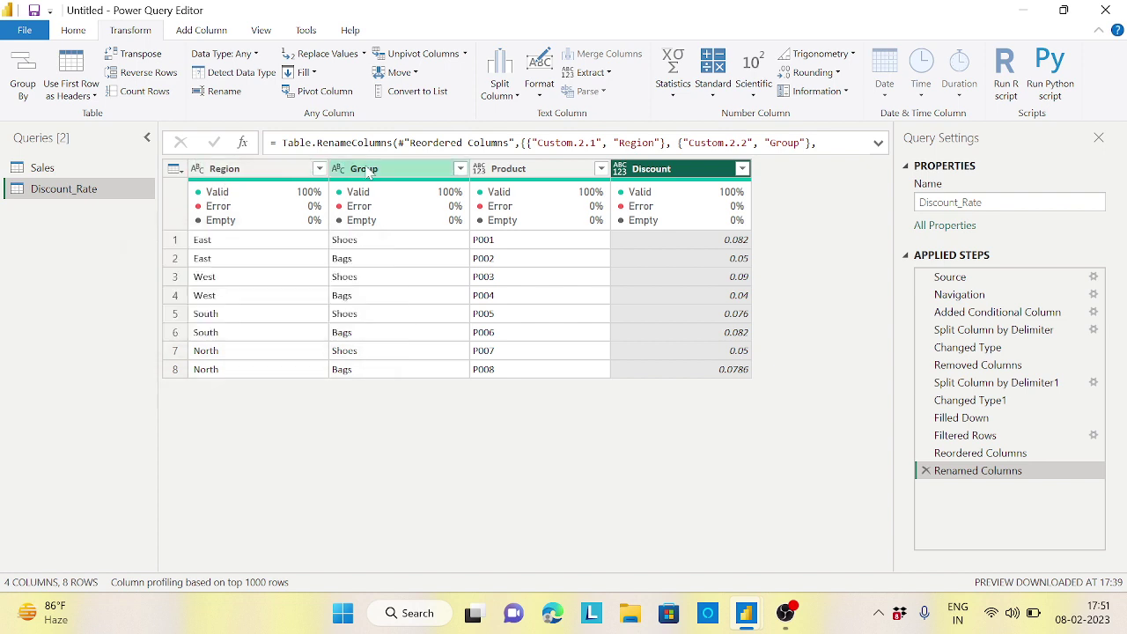
left_click(620, 170)
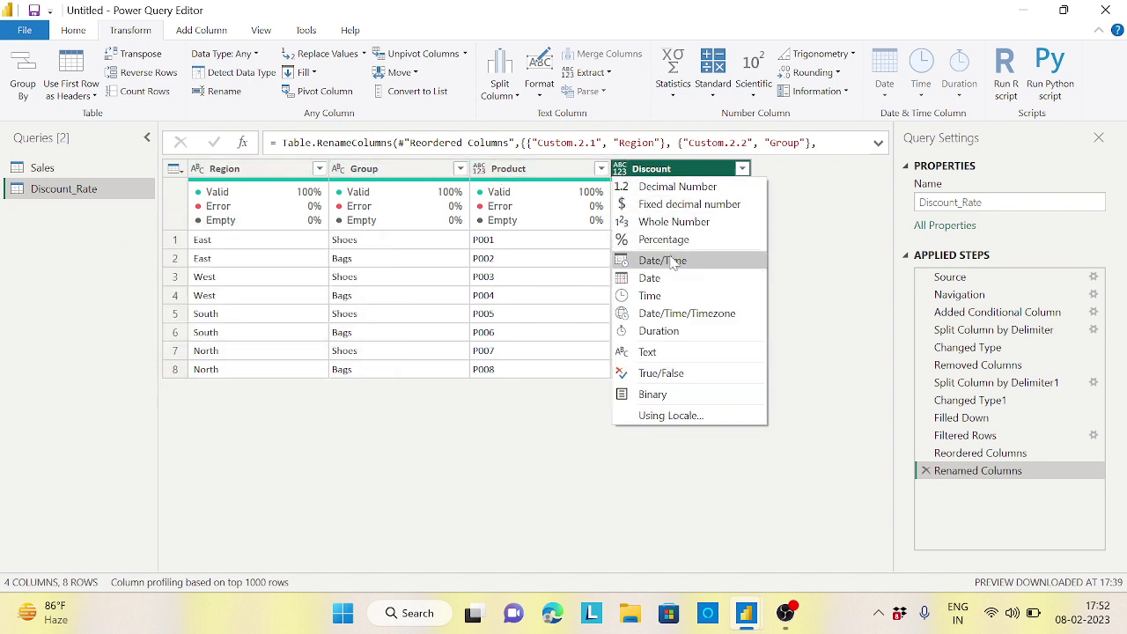
left_click(691, 188)
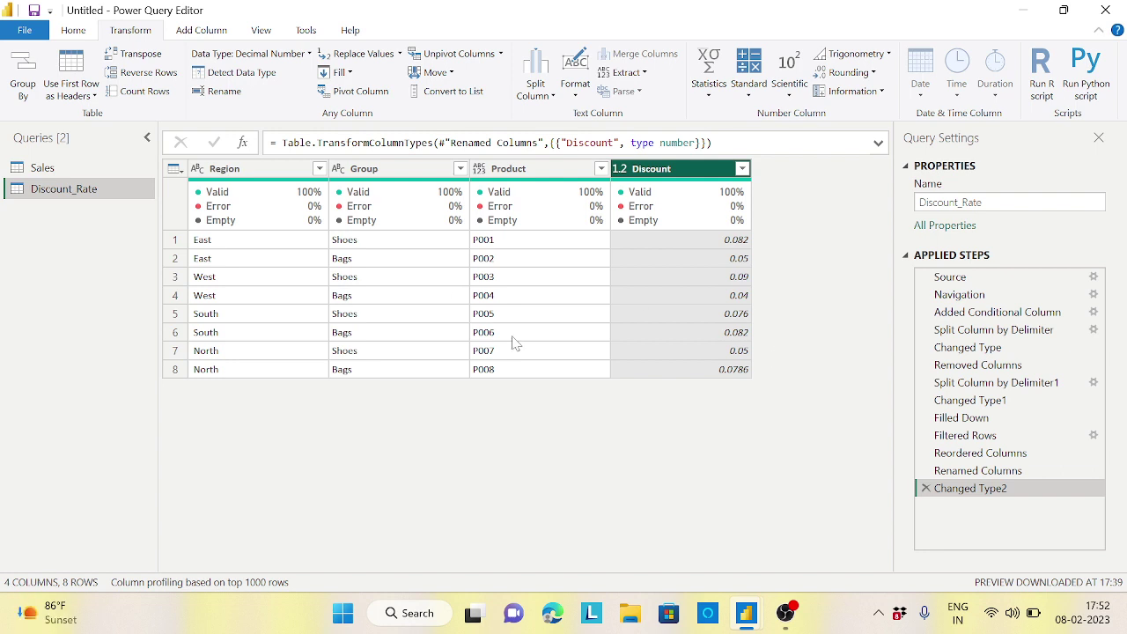
- Compare the Sales query with Discount_Rate, and review Discount_Rate's data at the Navigation step and at the last applied step
left_click(46, 169)
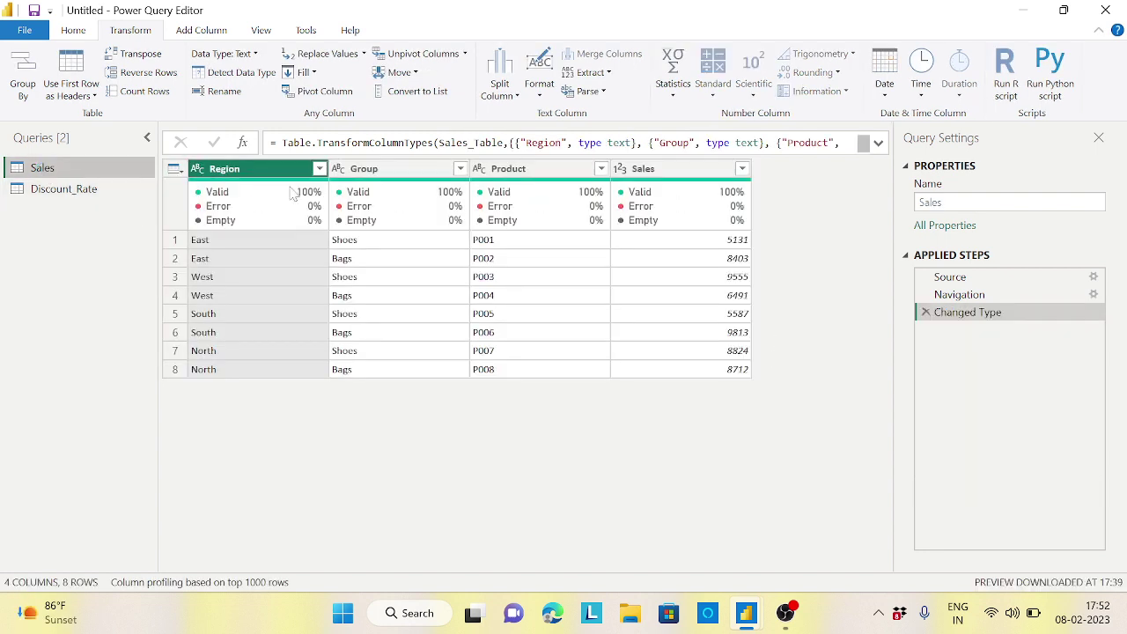
left_click(71, 189)
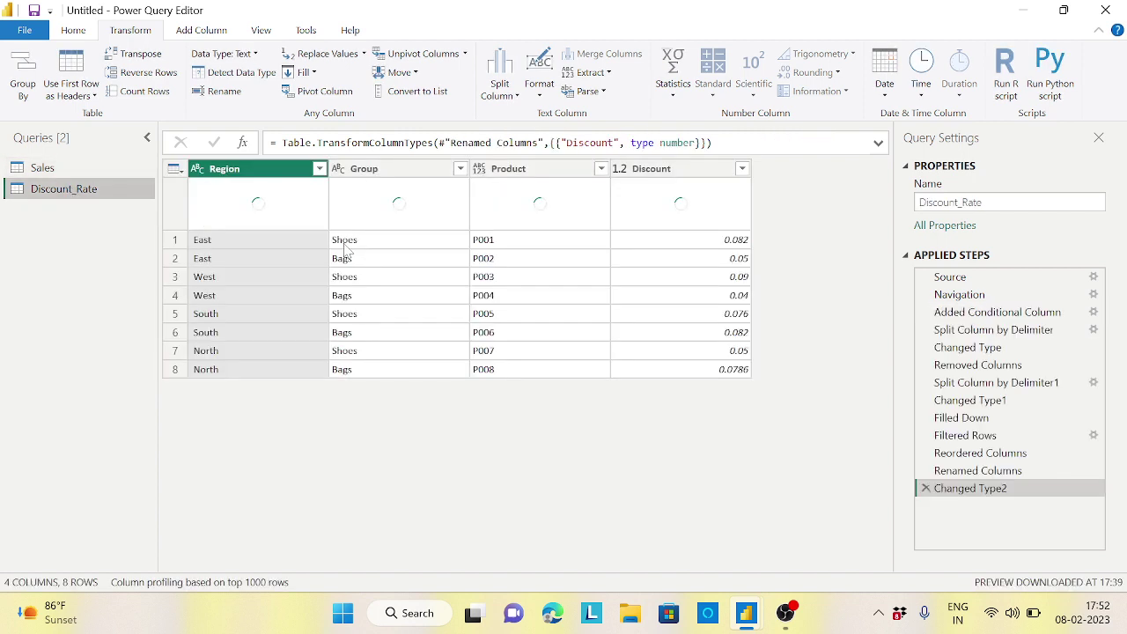
left_click(975, 301)
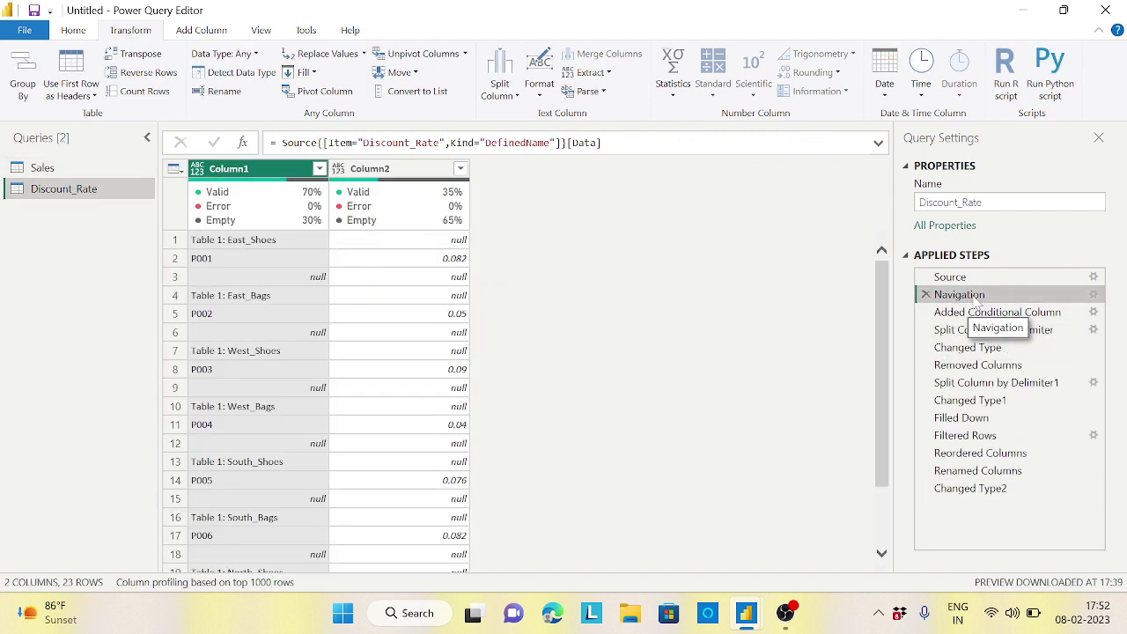
left_click(1004, 490)
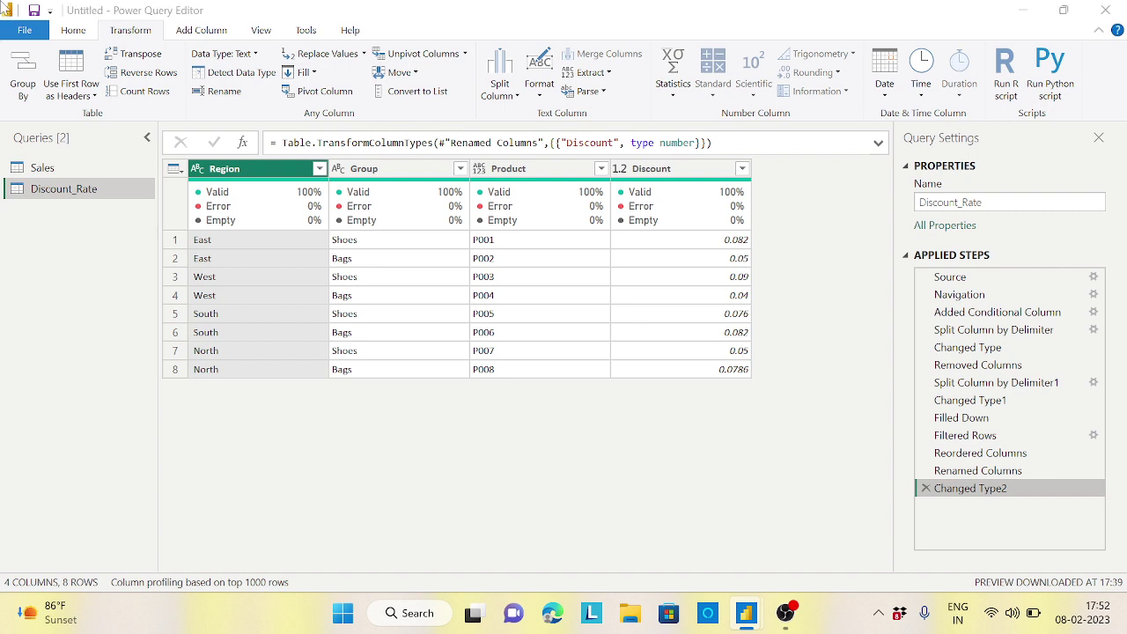
- Start a Merge Queries operation on the Sales query with Region, Group and Product, in that order, as its matching columns
left_click(47, 166)
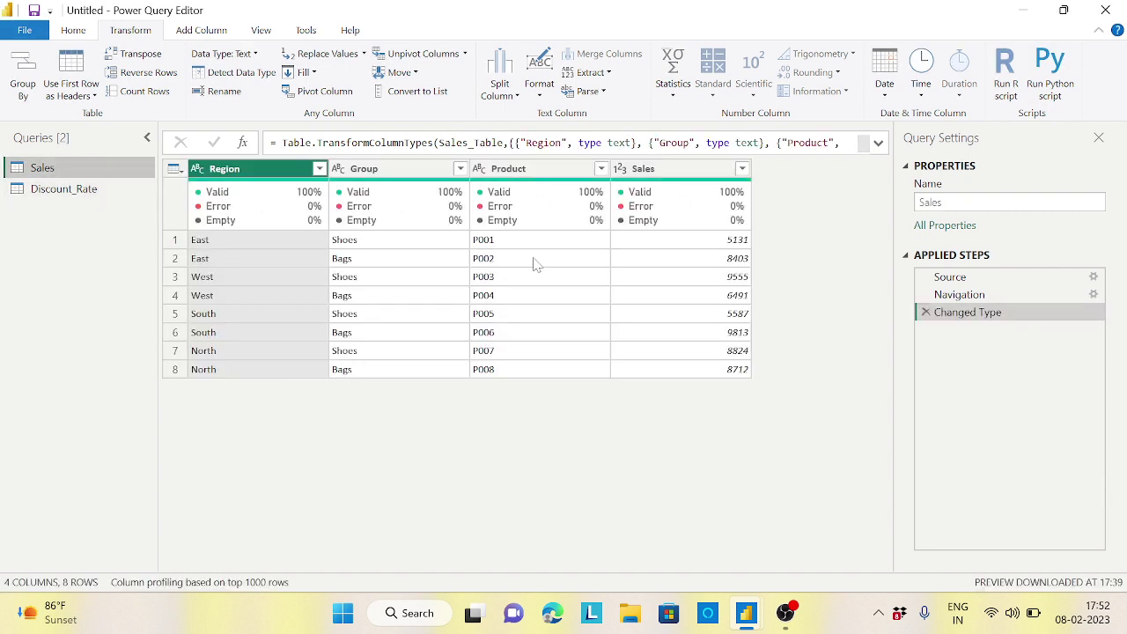
left_click(82, 35)
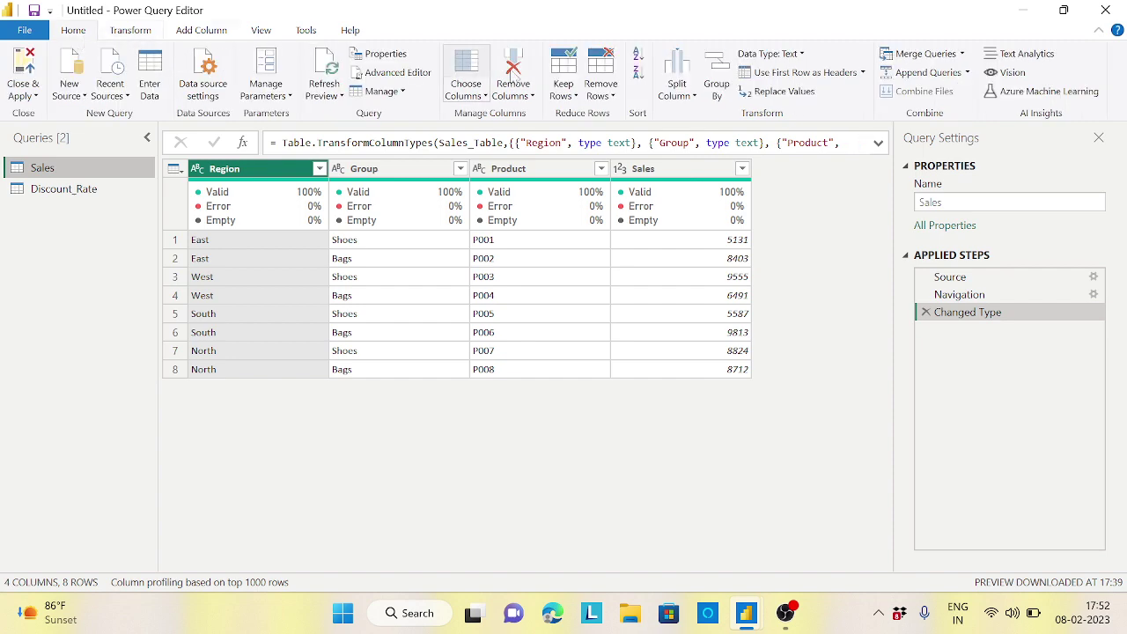
left_click(958, 55)
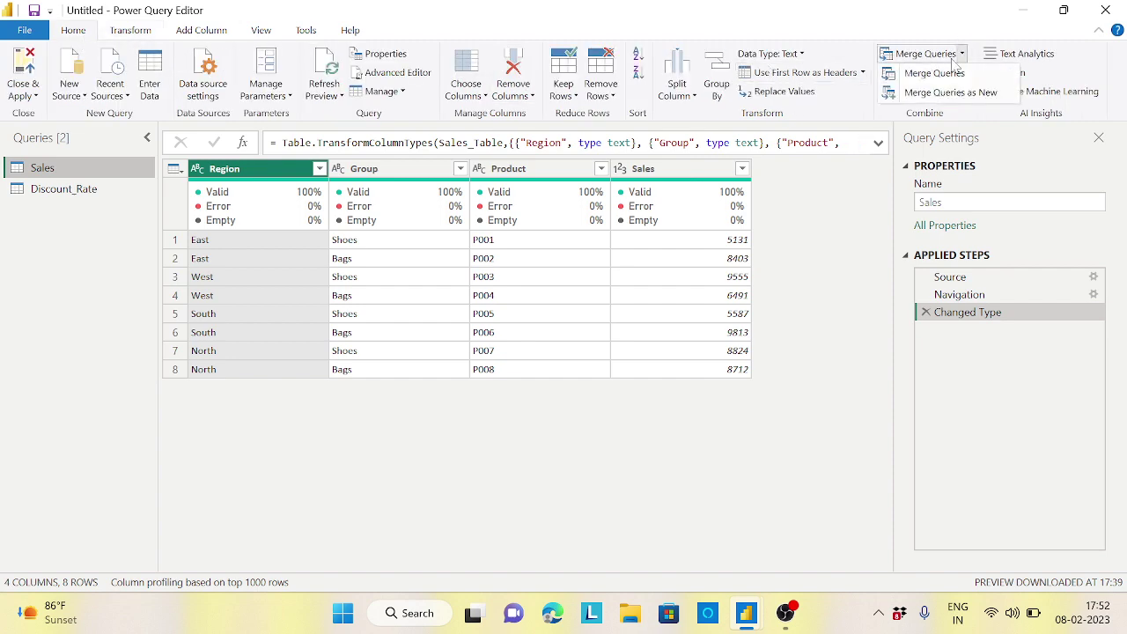
left_click(938, 75)
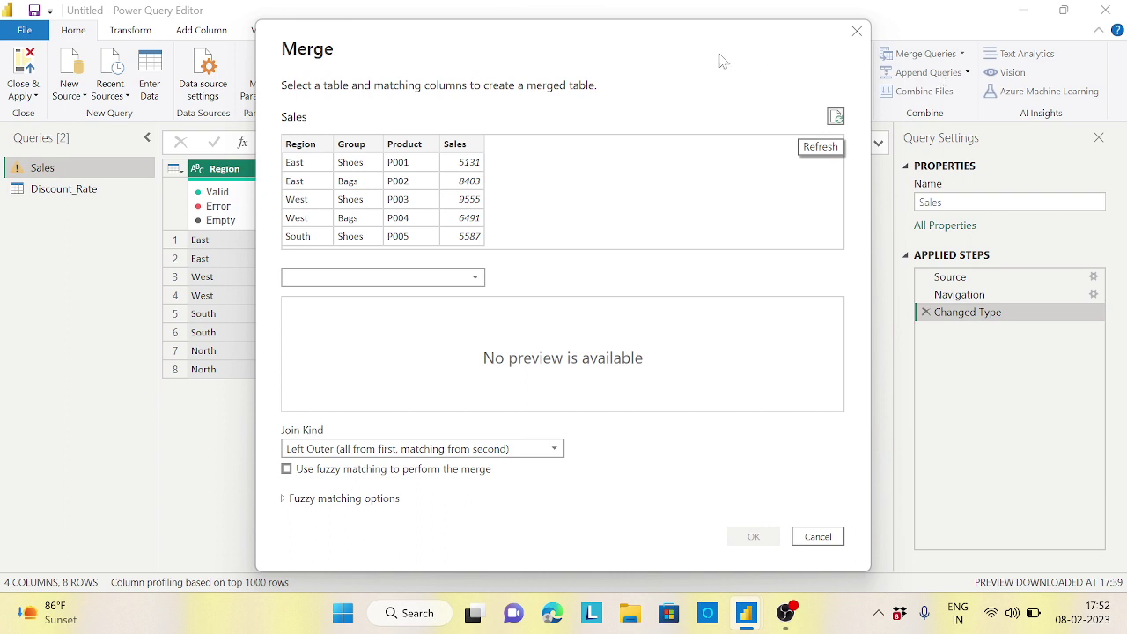
left_click_drag(666, 33, 904, 43)
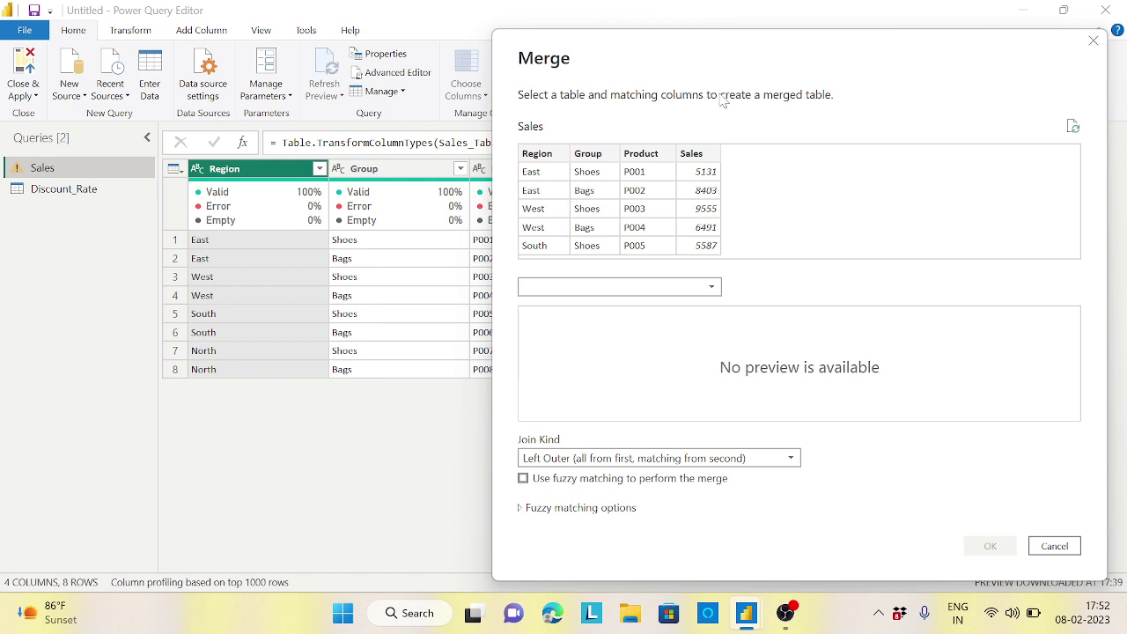
left_click(546, 159)
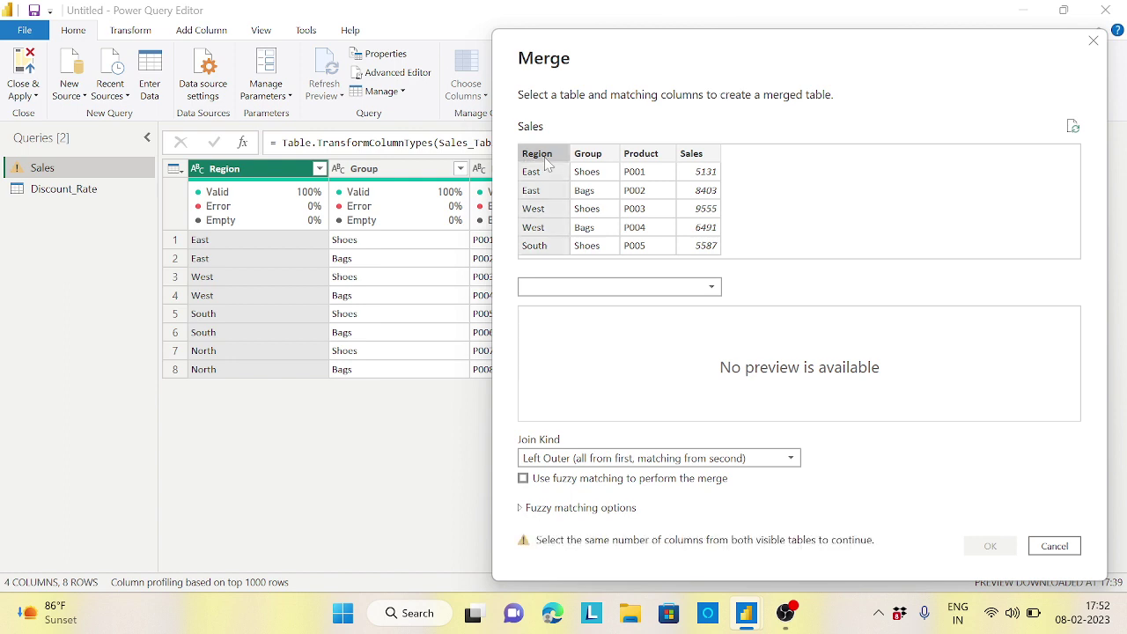
left_click(598, 164, "ctrl")
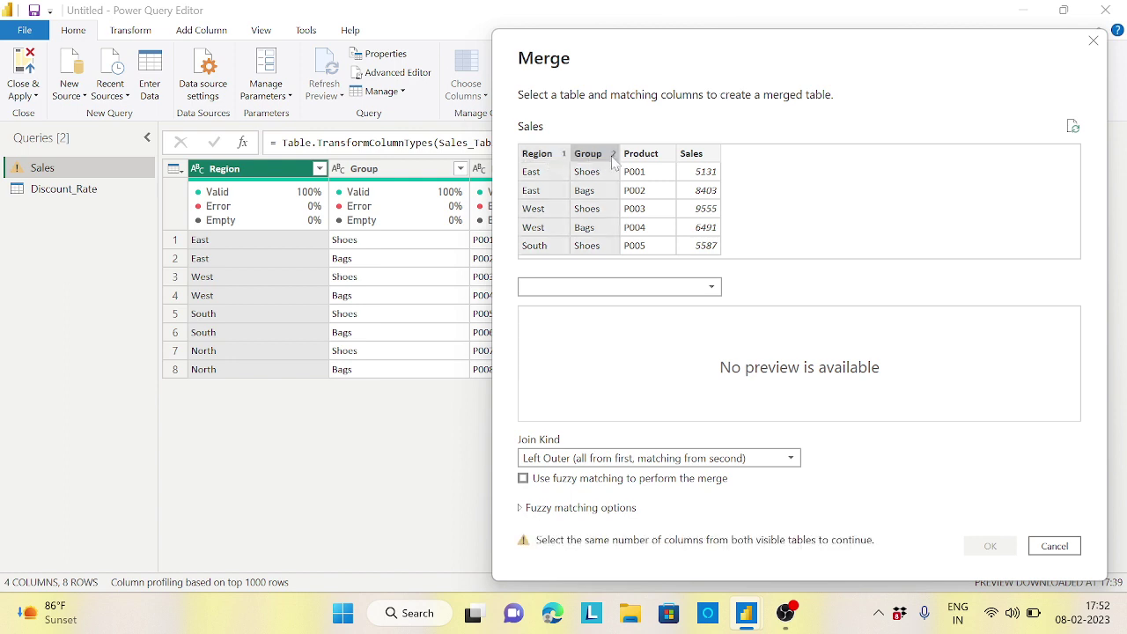
left_click(657, 158, "ctrl")
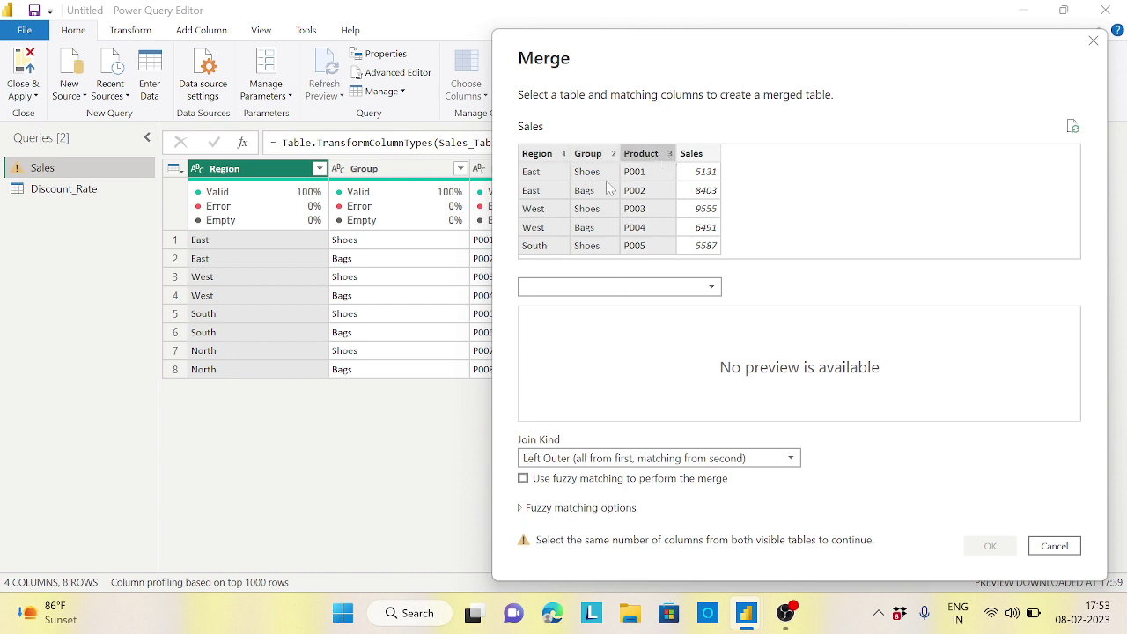
- Merge Sales with Discount_Rate, using Region, Group and Product, in that order, as the second table's matching columns and an Inner join
left_click(711, 287)
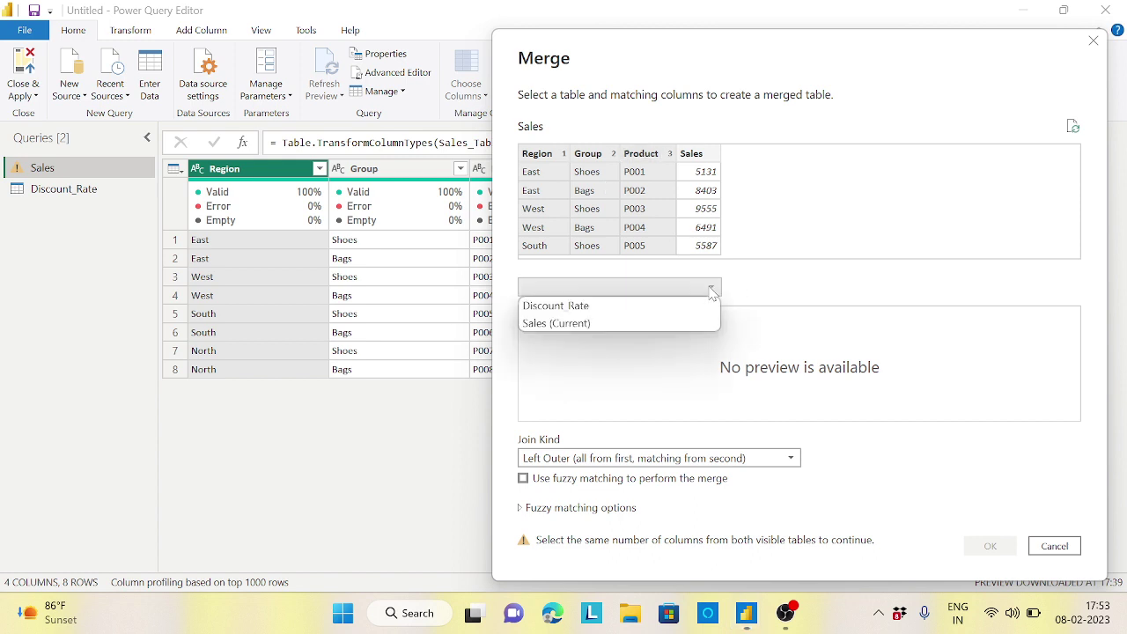
left_click(588, 308)
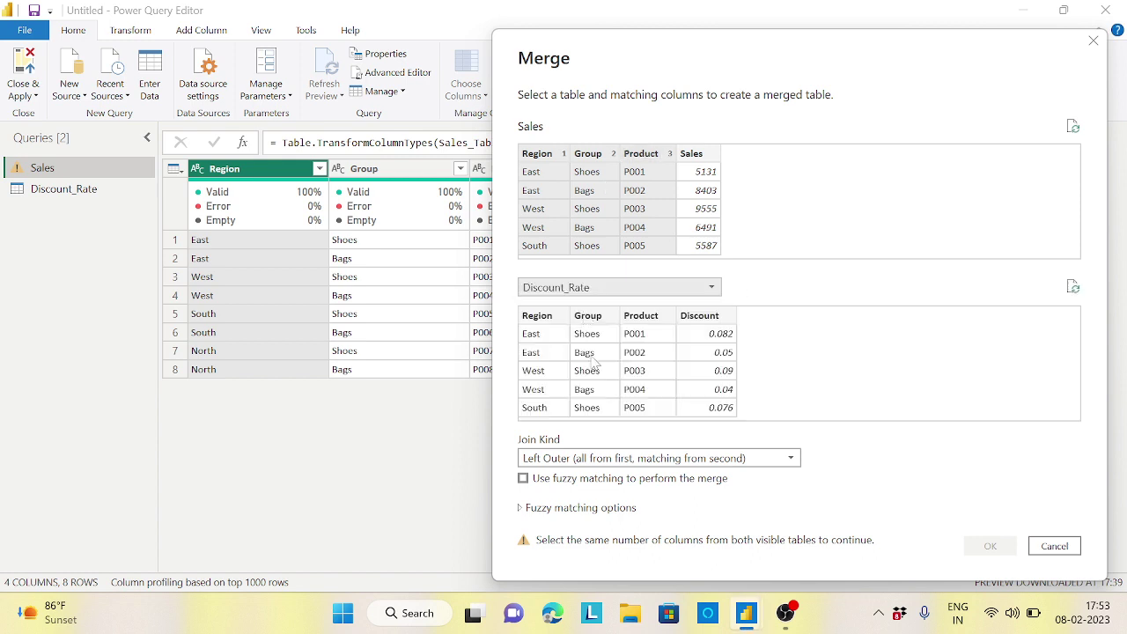
left_click(549, 324)
left_click(588, 322, "ctrl")
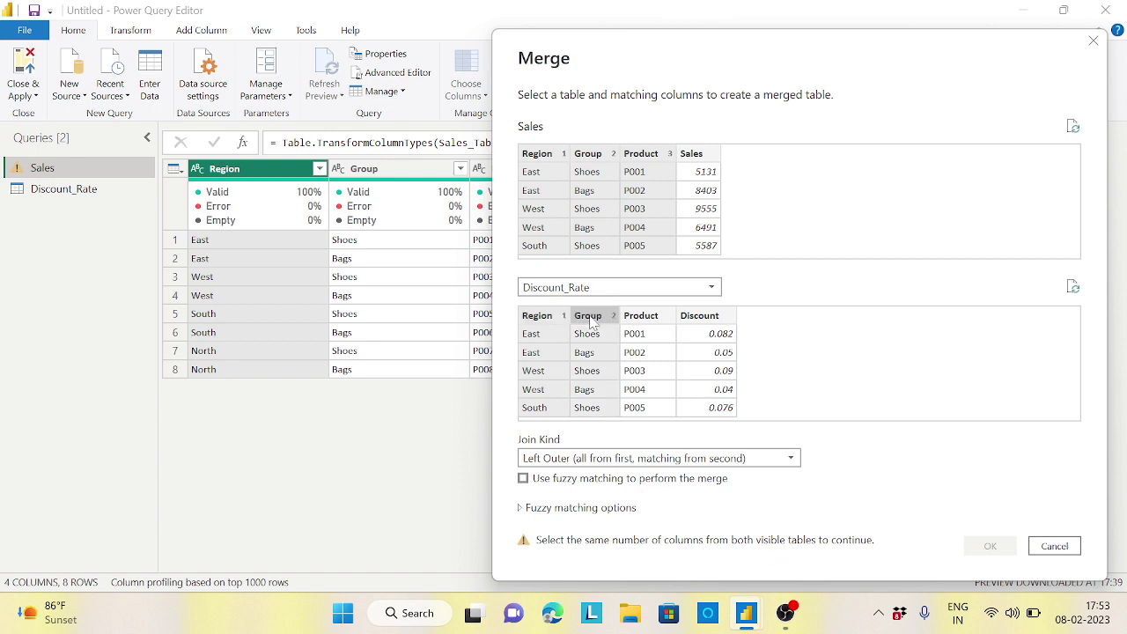
left_click(651, 319, "ctrl")
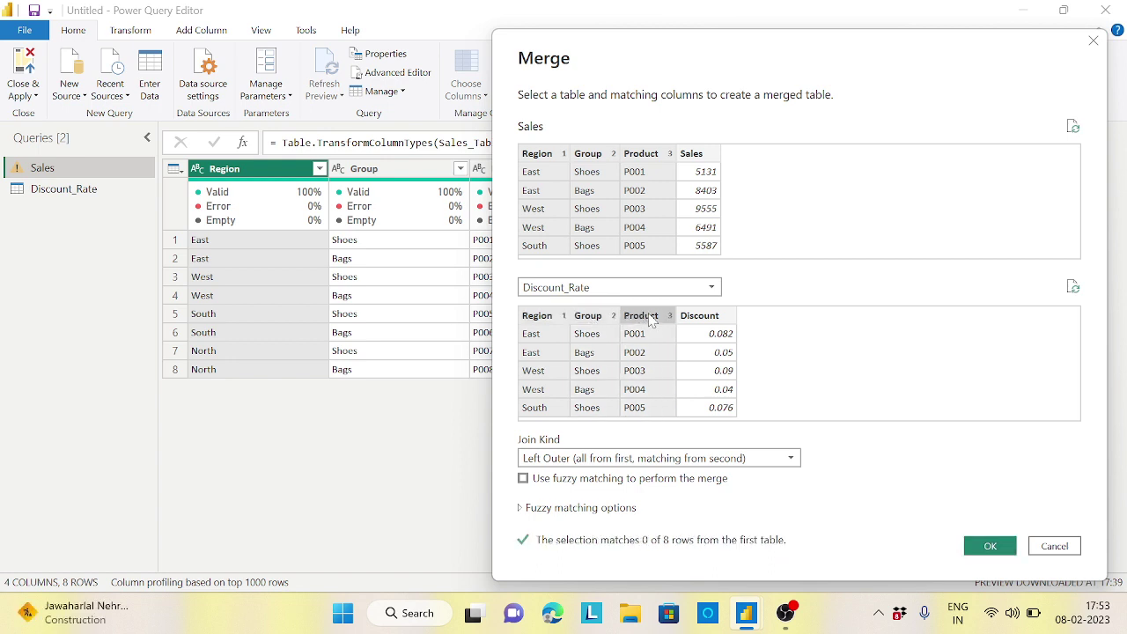
left_click(795, 461)
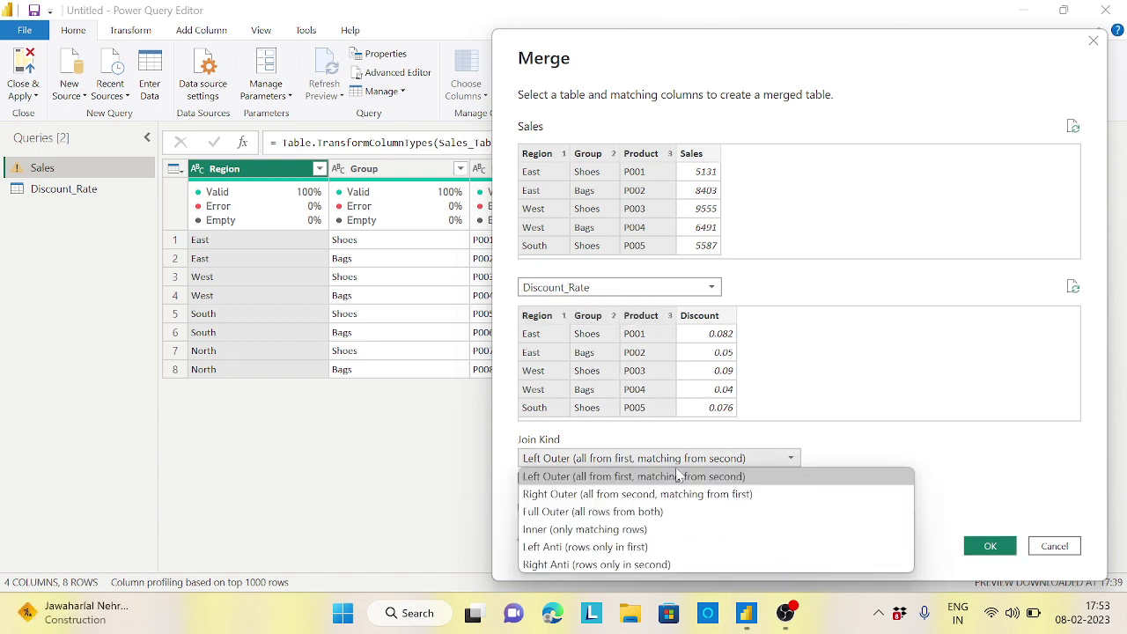
left_click(620, 529)
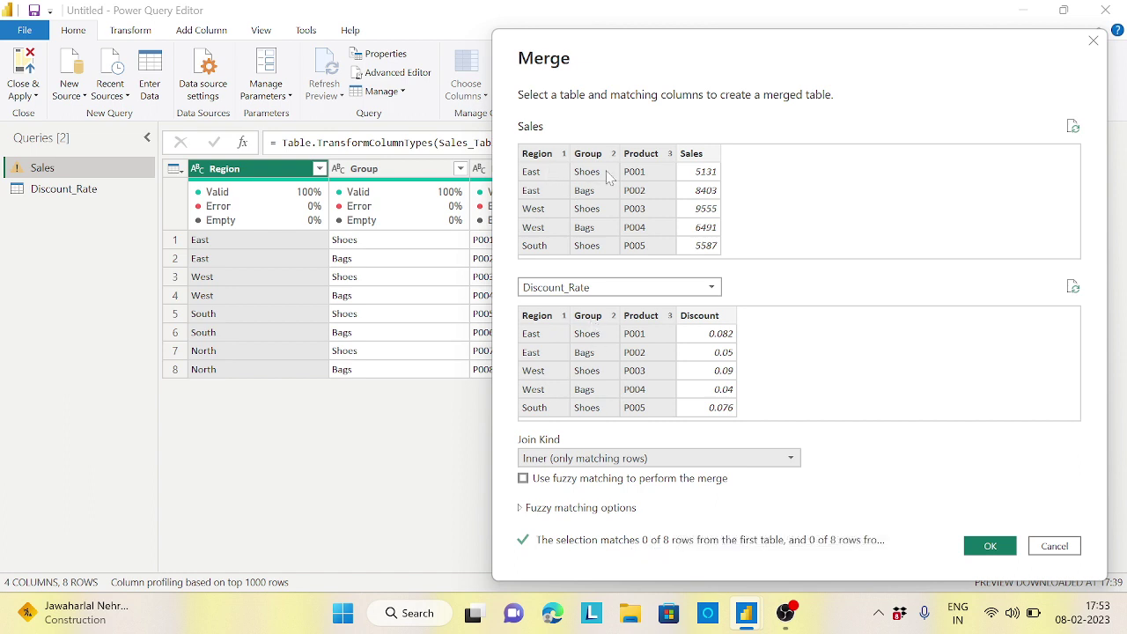
left_click(990, 547)
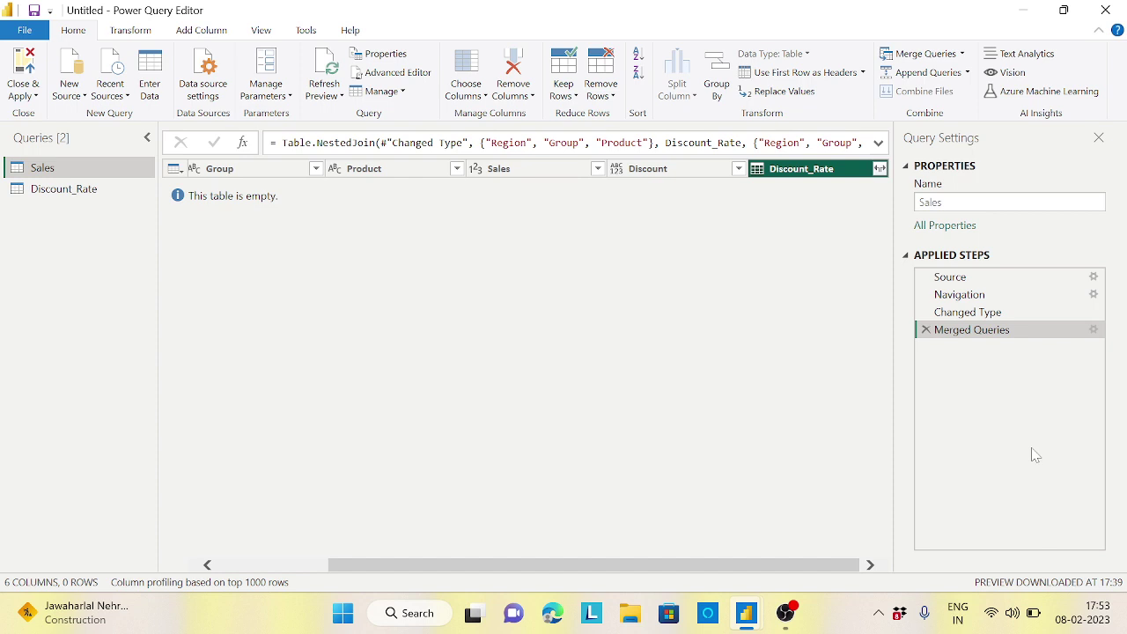
- Expand only the Discount field from the merged Discount_Rate column, without the original column name as prefix
left_click(879, 169)
left_click(614, 338)
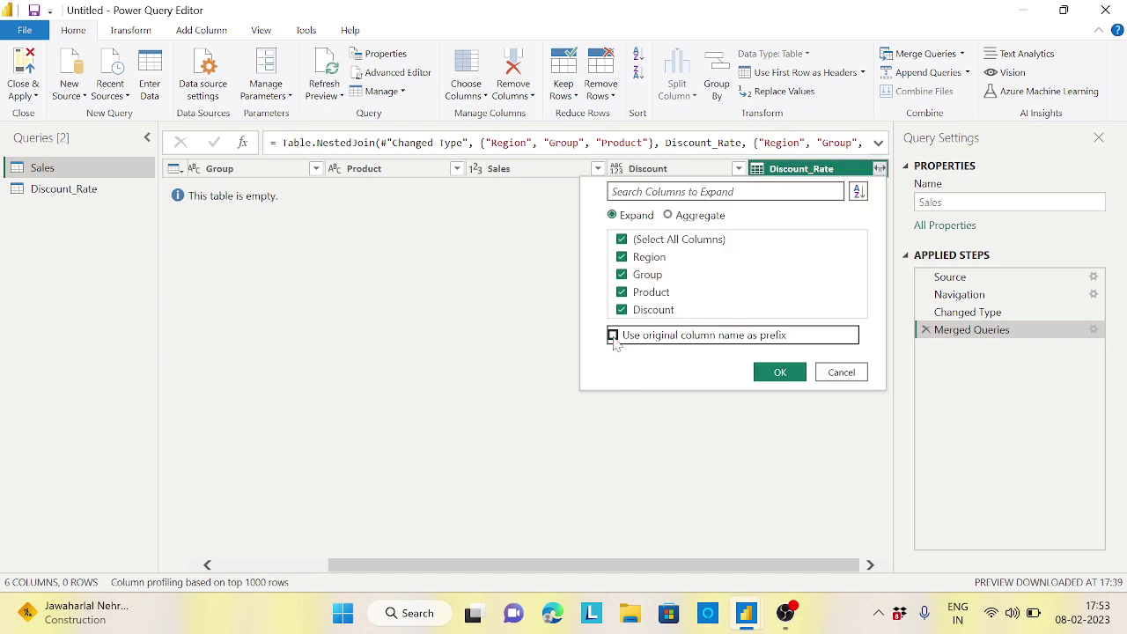
left_click(622, 239)
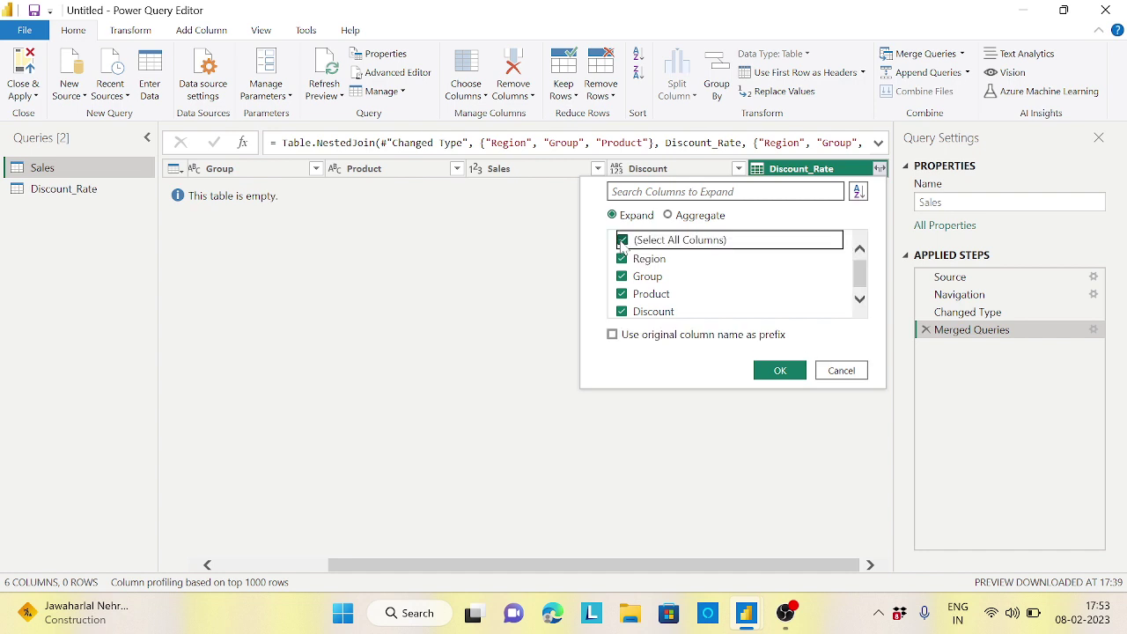
left_click(623, 311)
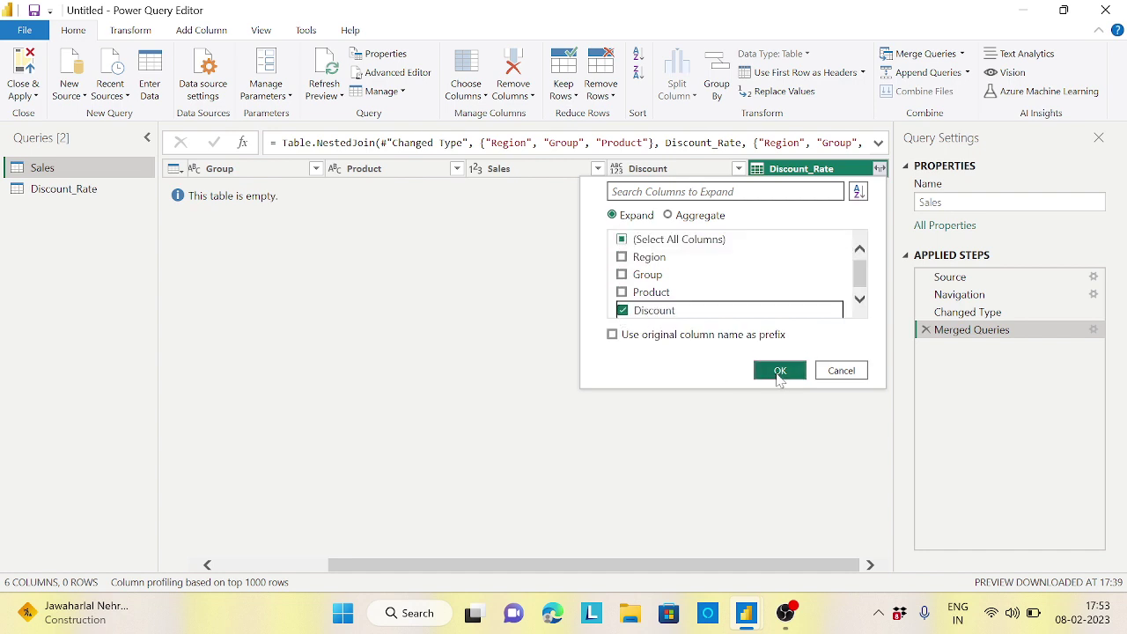
left_click(779, 371)
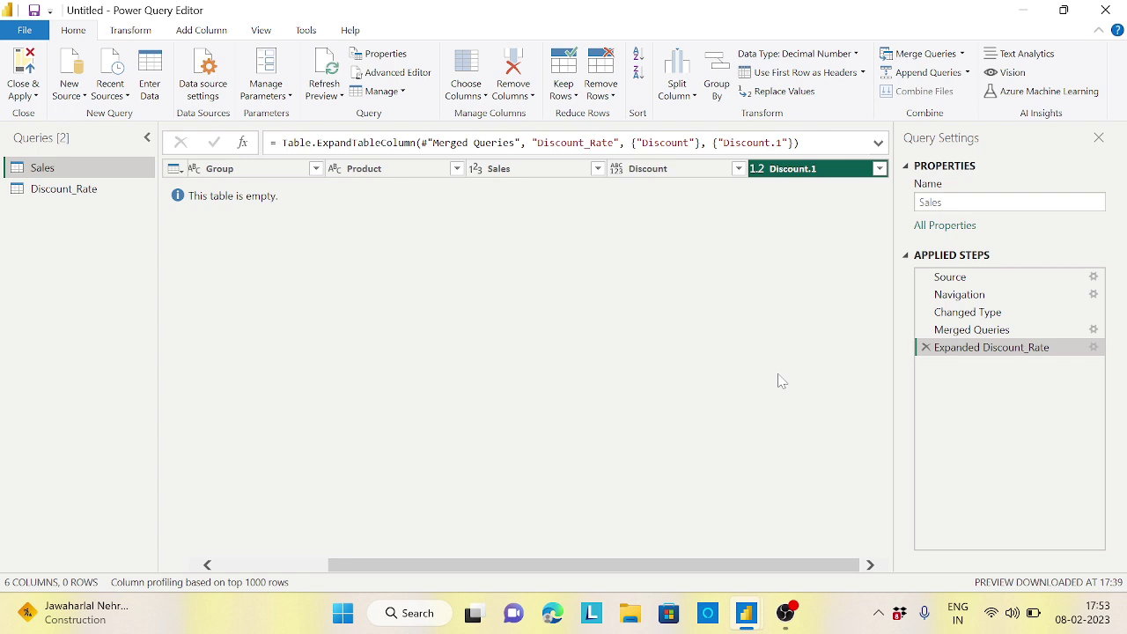
- Delete the Expanded Discount_Rate and Merged Queries steps from the Sales query
left_click(925, 347)
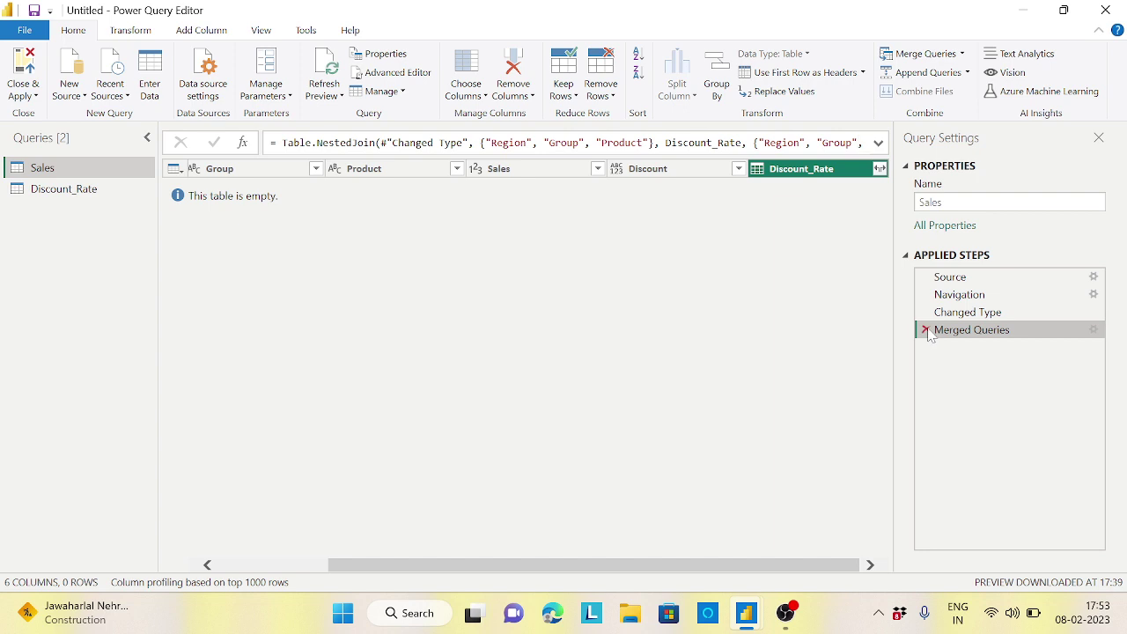
left_click(925, 329)
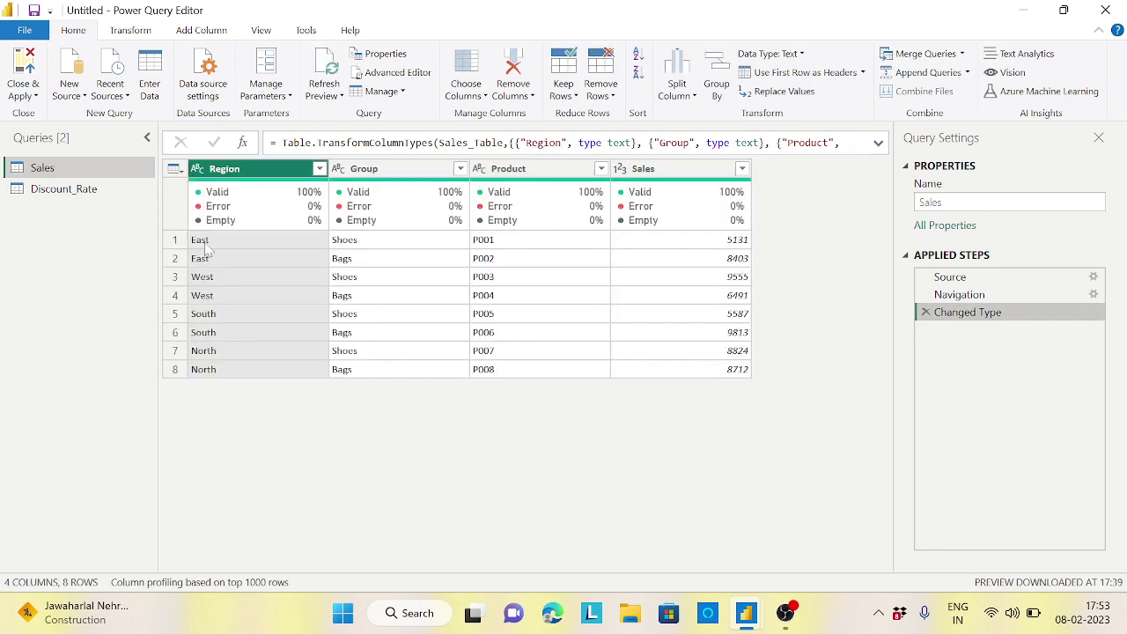
- Trim the text in the Region and Group columns of the Discount_Rate query
left_click(74, 199)
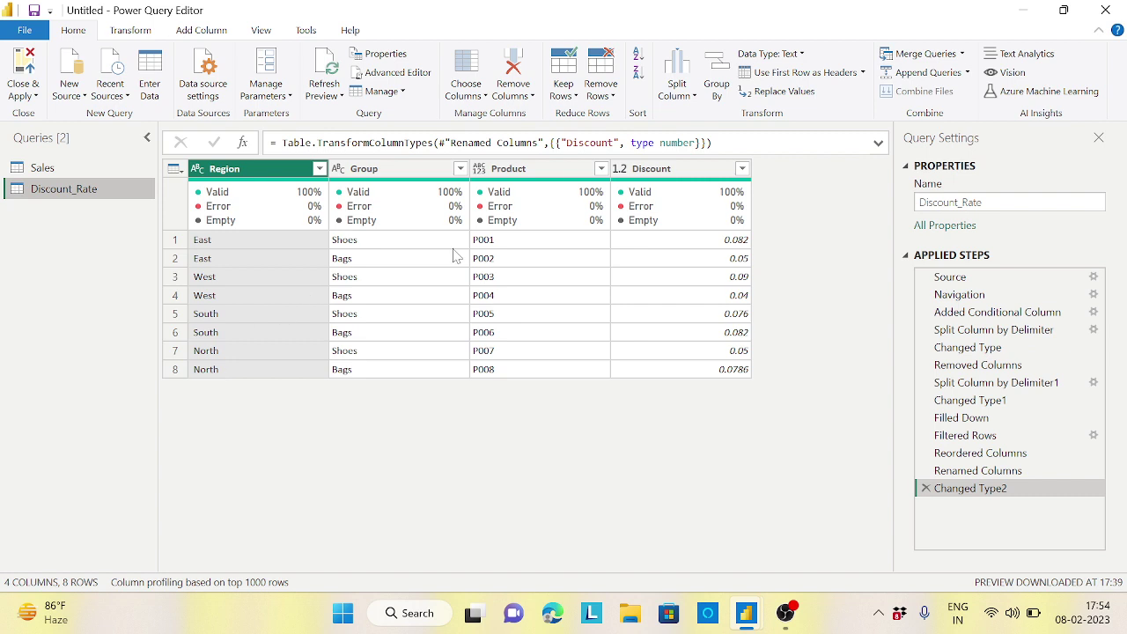
left_click(405, 176, "ctrl")
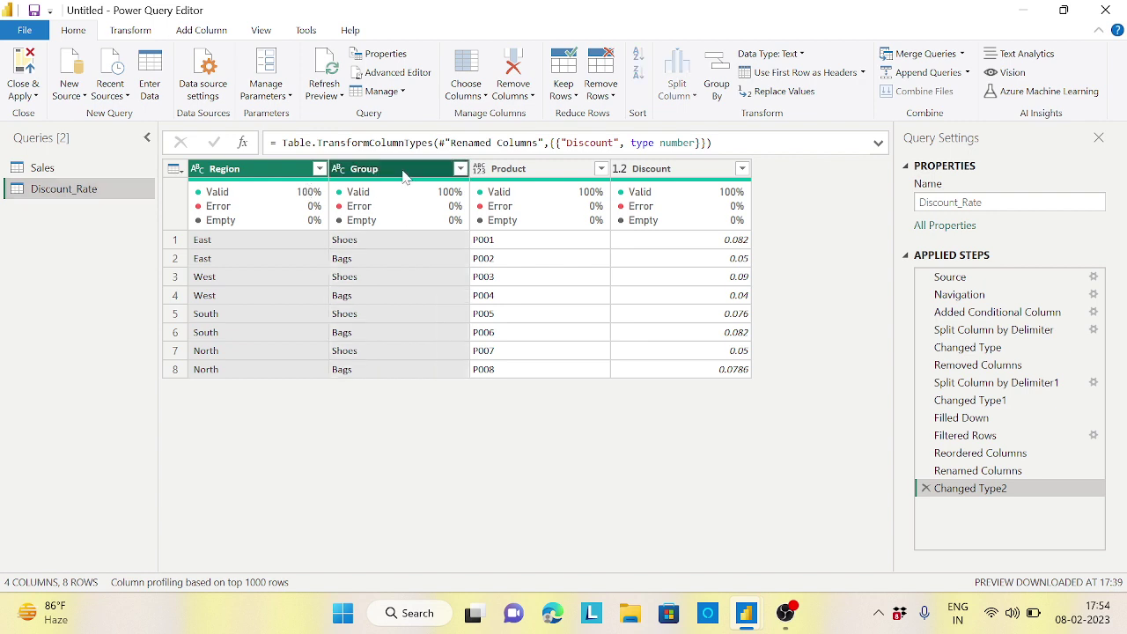
right_click(403, 176)
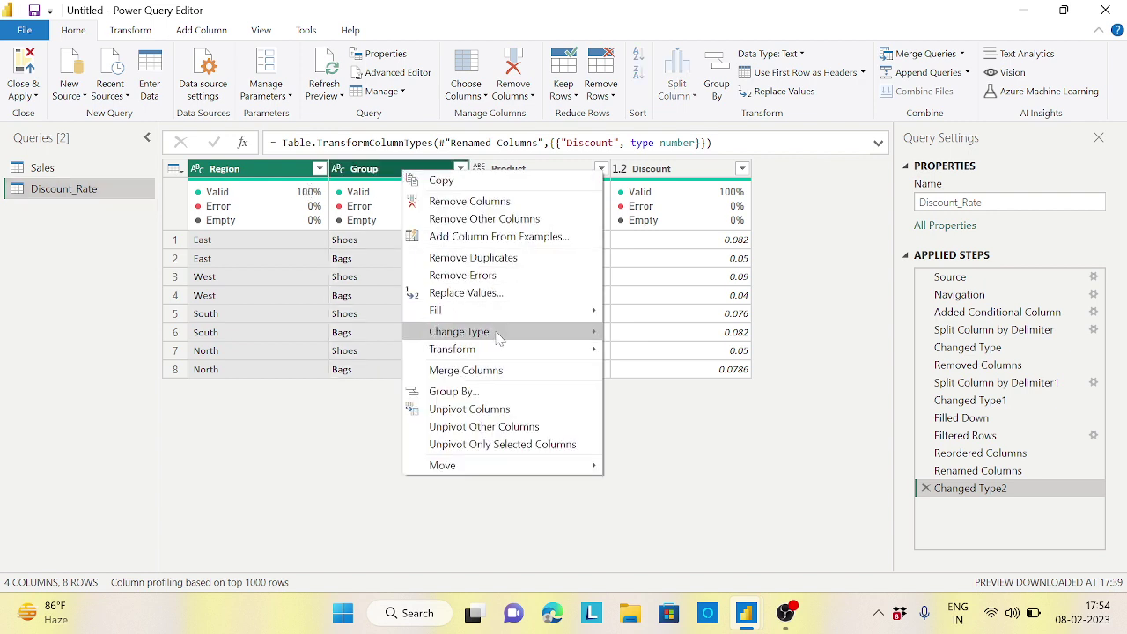
mouse_move(506, 349)
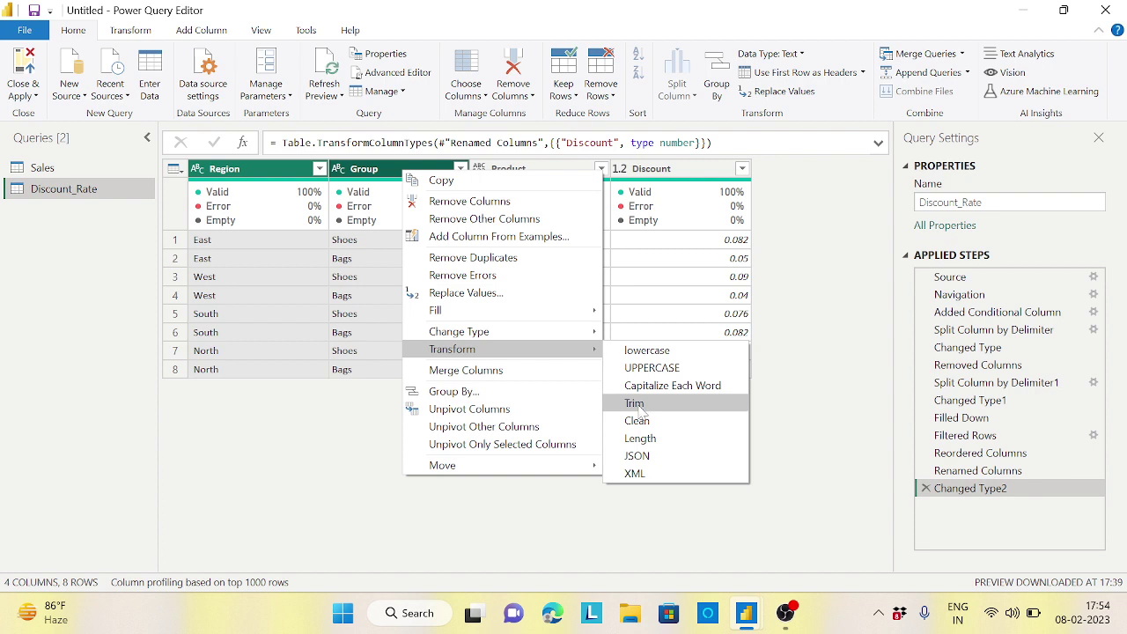
left_click(635, 403)
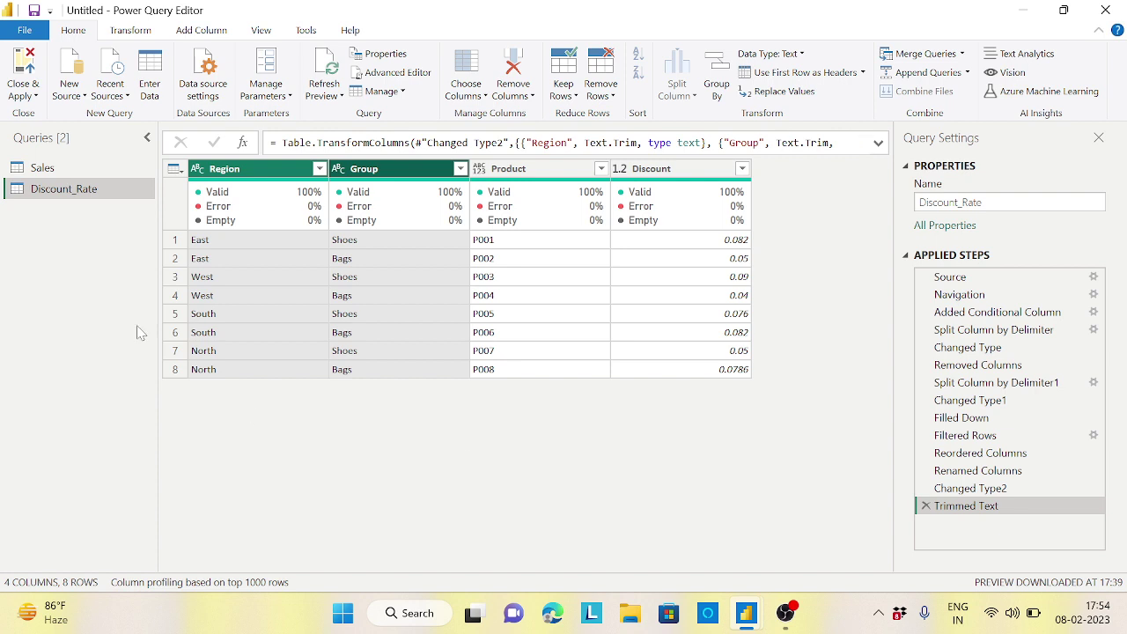
- Start a new Merge Queries operation on Sales, with Region, Group and Product as its matching columns in that order
left_click(55, 168)
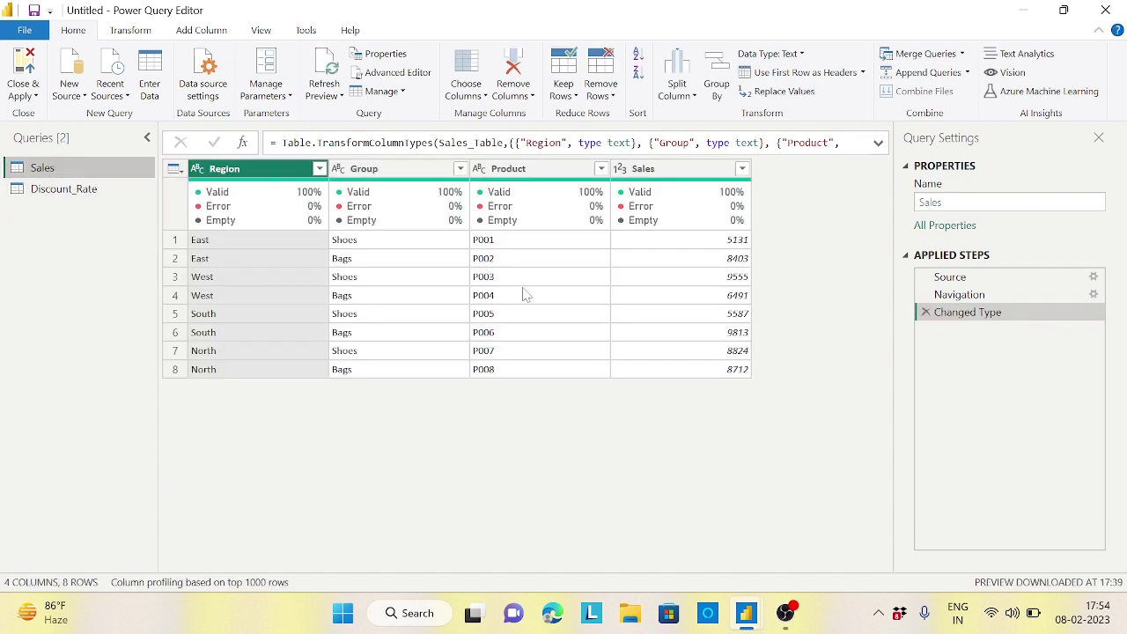
left_click(961, 53)
left_click(947, 72)
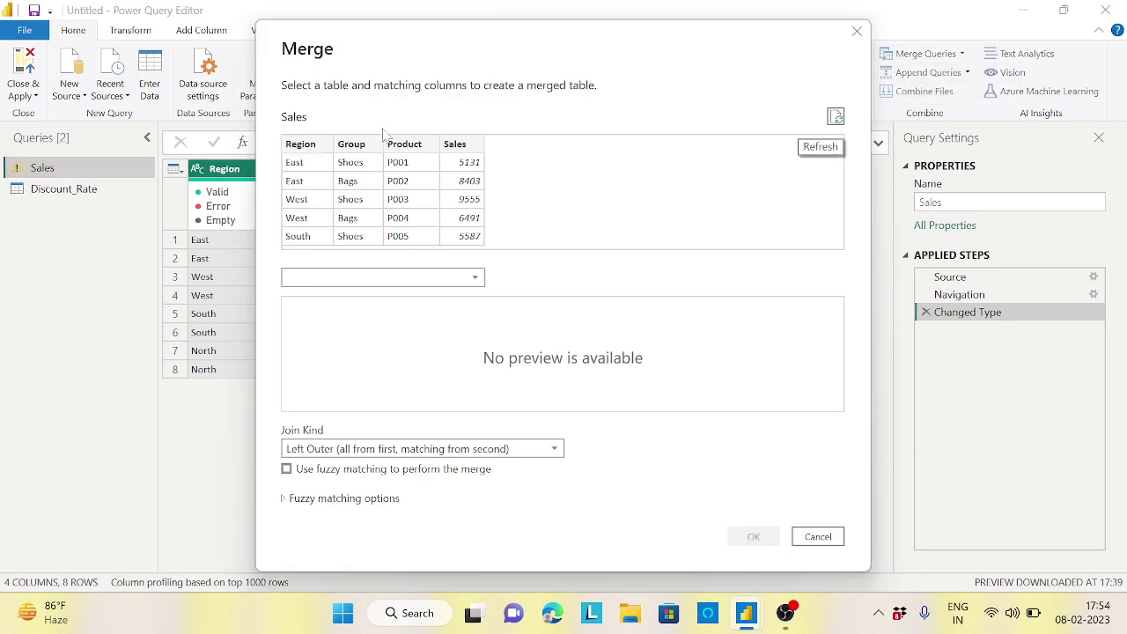
left_click(326, 150)
left_click(350, 150, "ctrl")
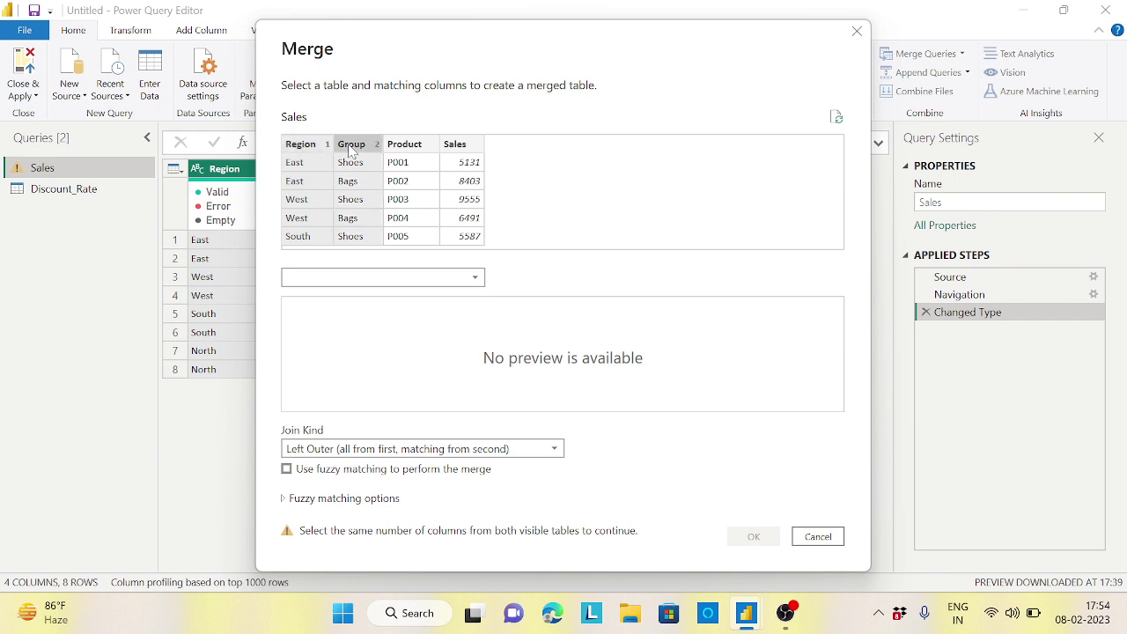
left_click(404, 149, "ctrl")
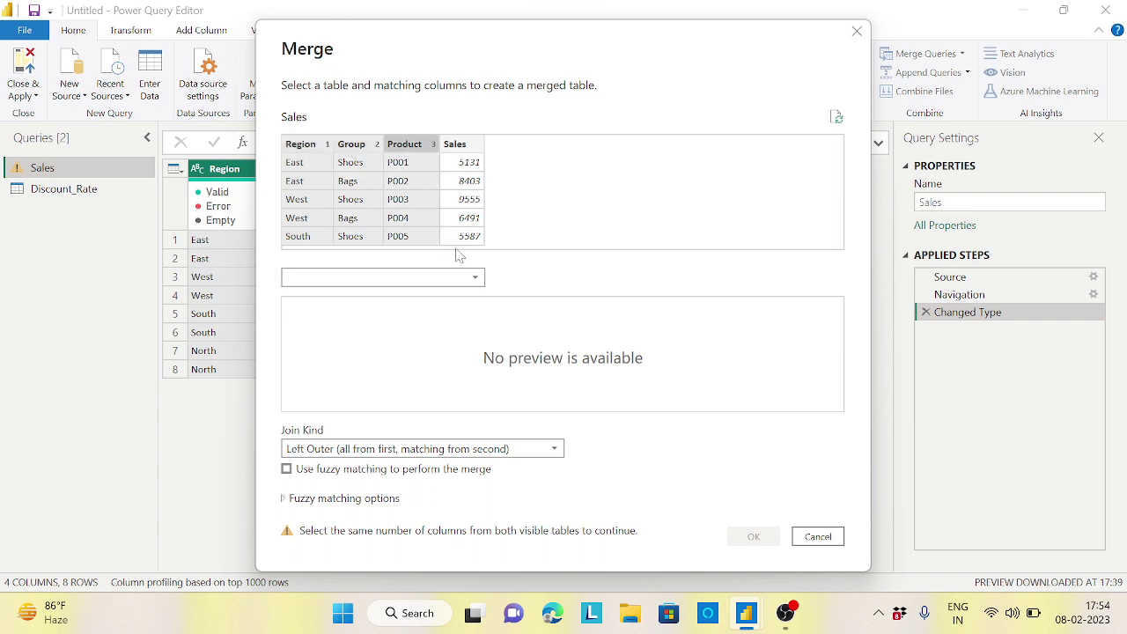
- Complete the merge with Discount_Rate as the second table, matching Region, Group and Product in that order, using an Inner join
left_click(475, 278)
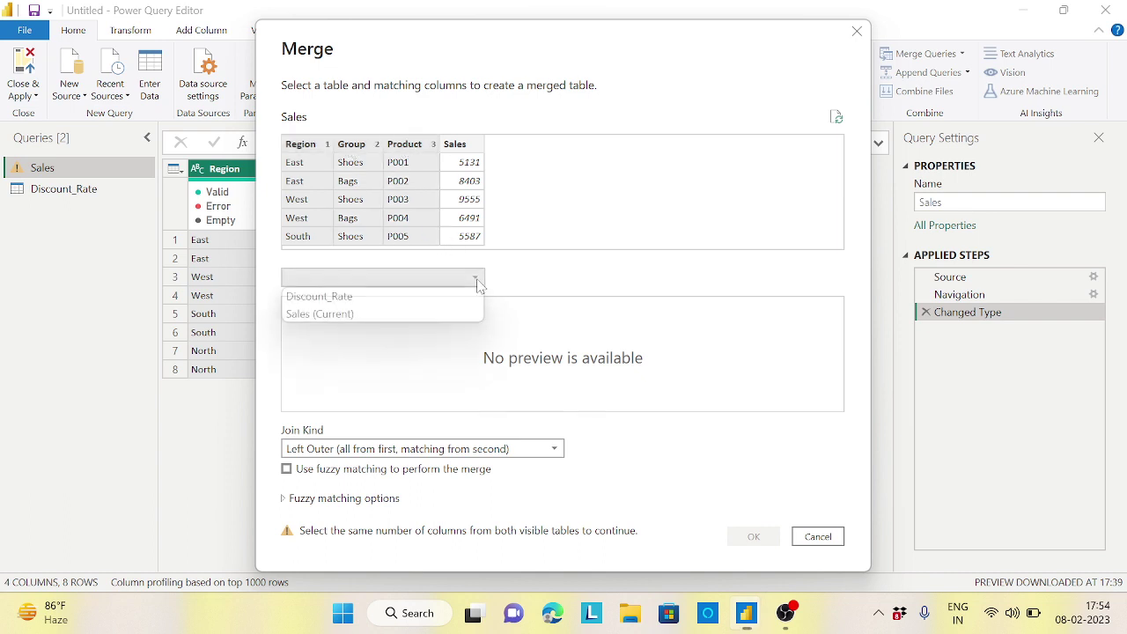
left_click(351, 297)
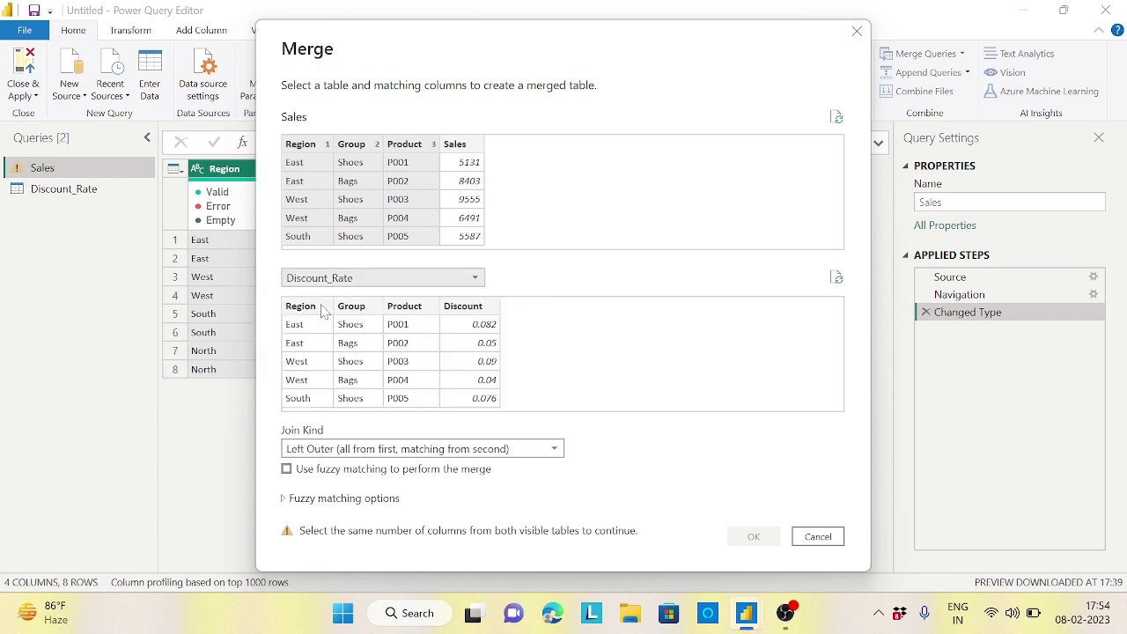
left_click(322, 309)
left_click(358, 309, "ctrl")
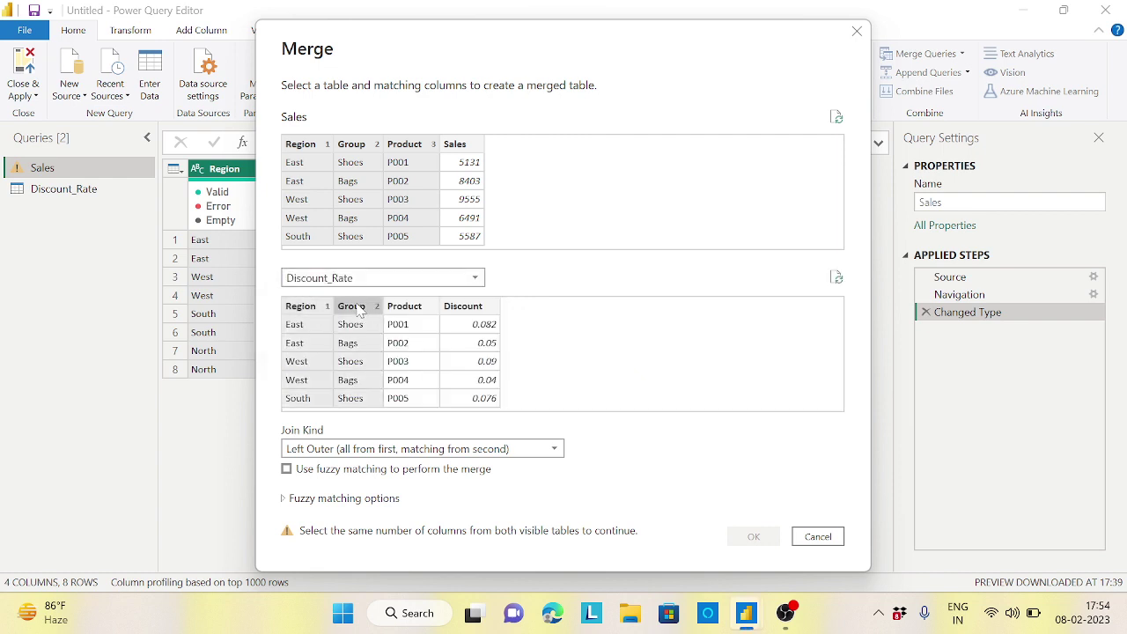
left_click(412, 308, "ctrl")
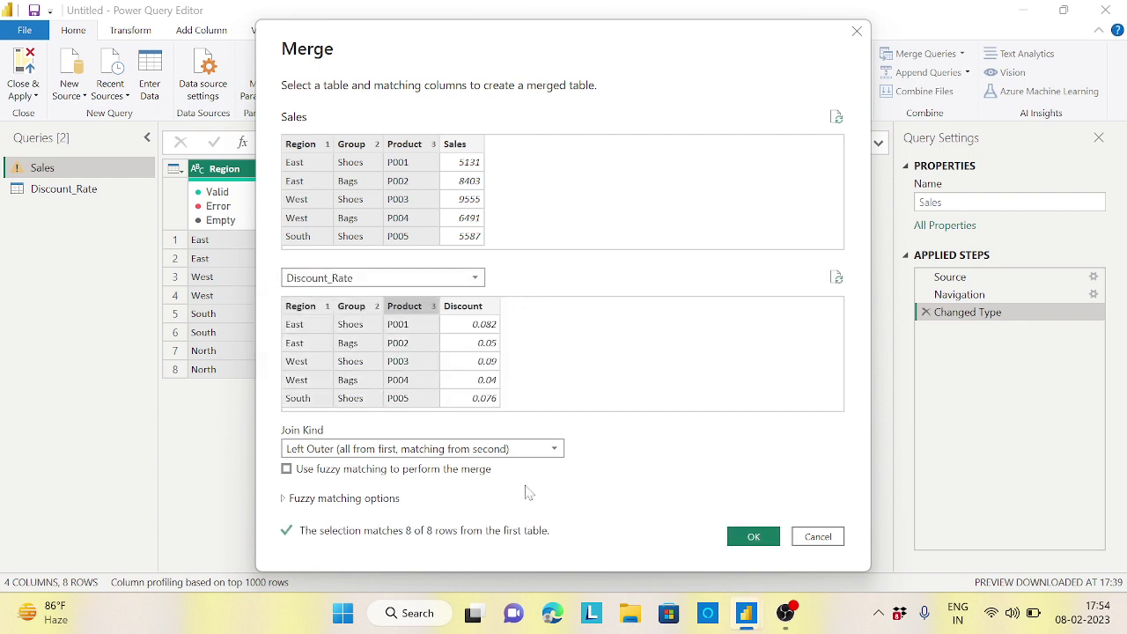
left_click(557, 449)
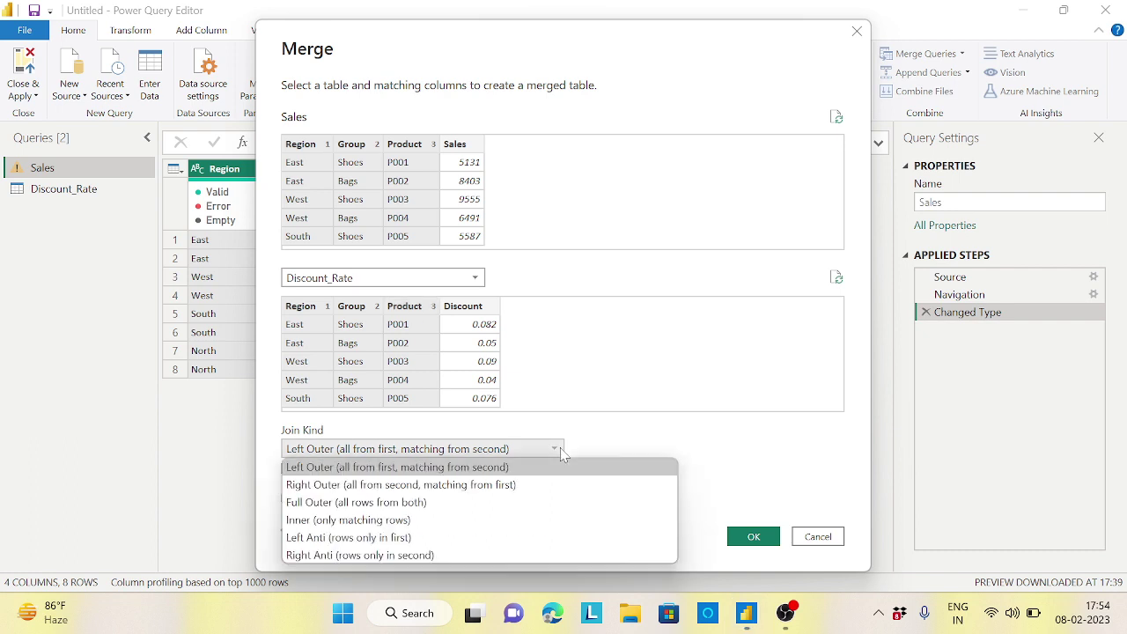
left_click(347, 520)
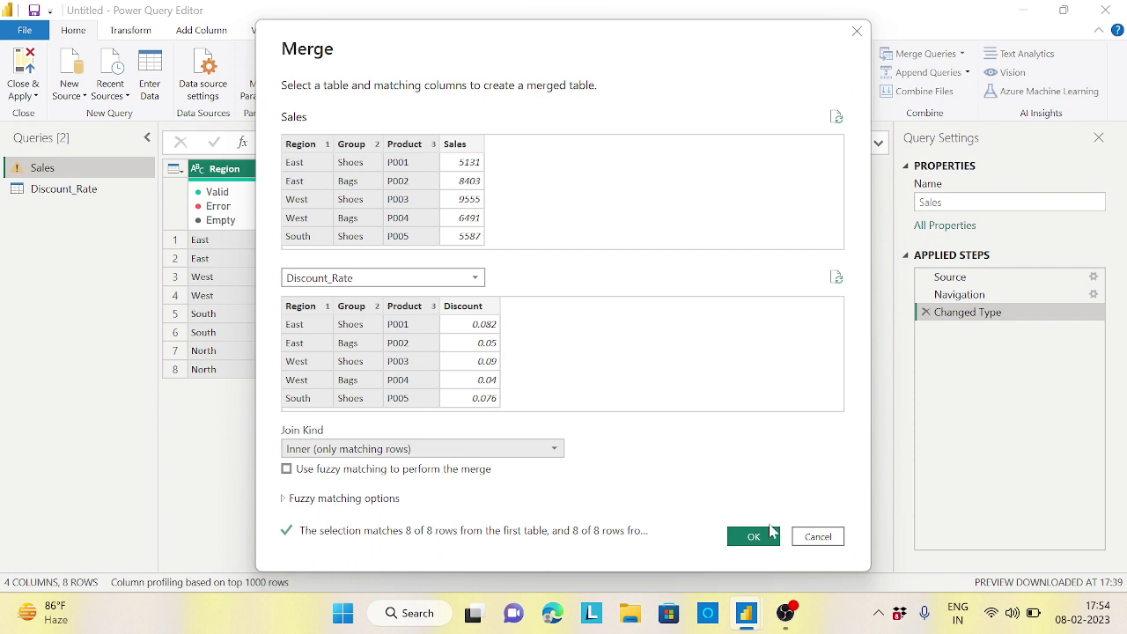
left_click(750, 536)
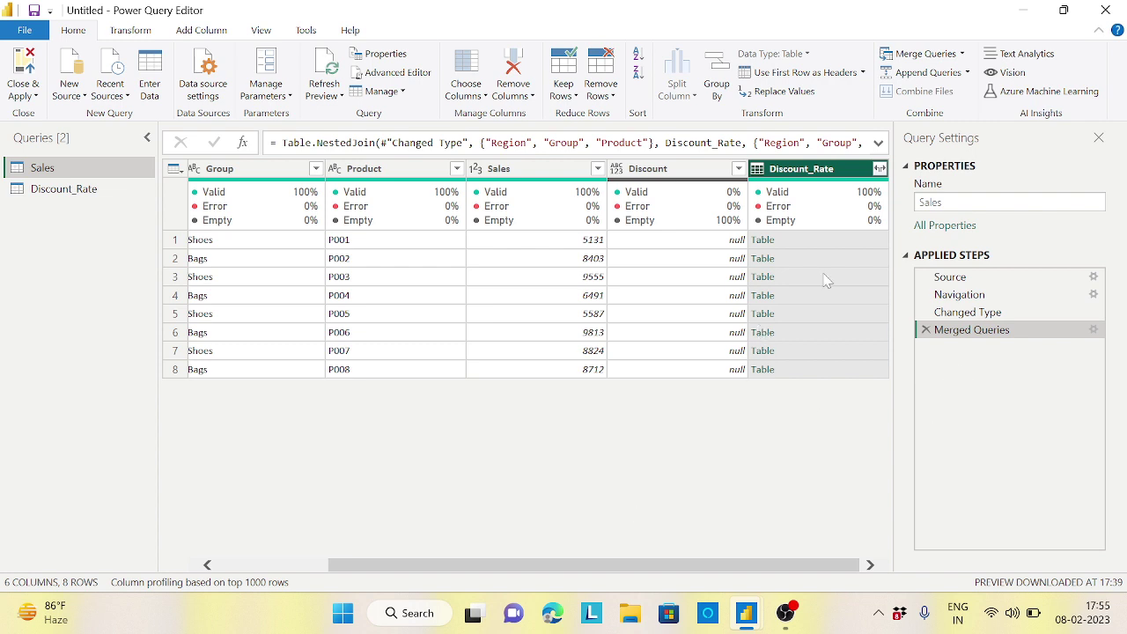
- Preview the nested Discount_Rate table in the first row, and delete the Merged Queries step from Sales
left_click(866, 240)
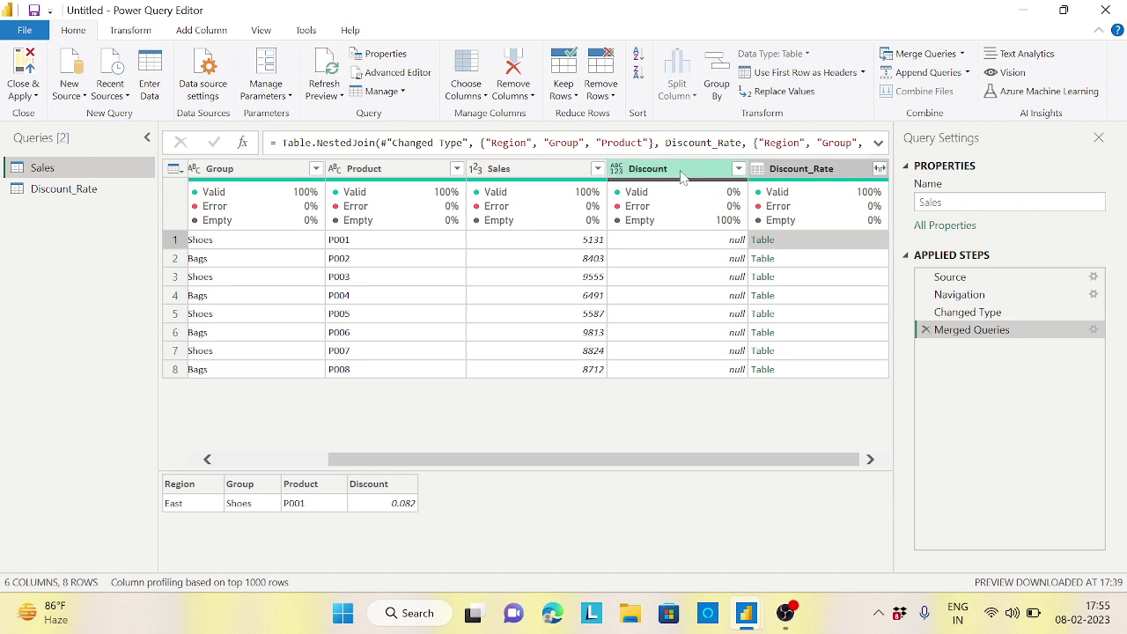
left_click(926, 330)
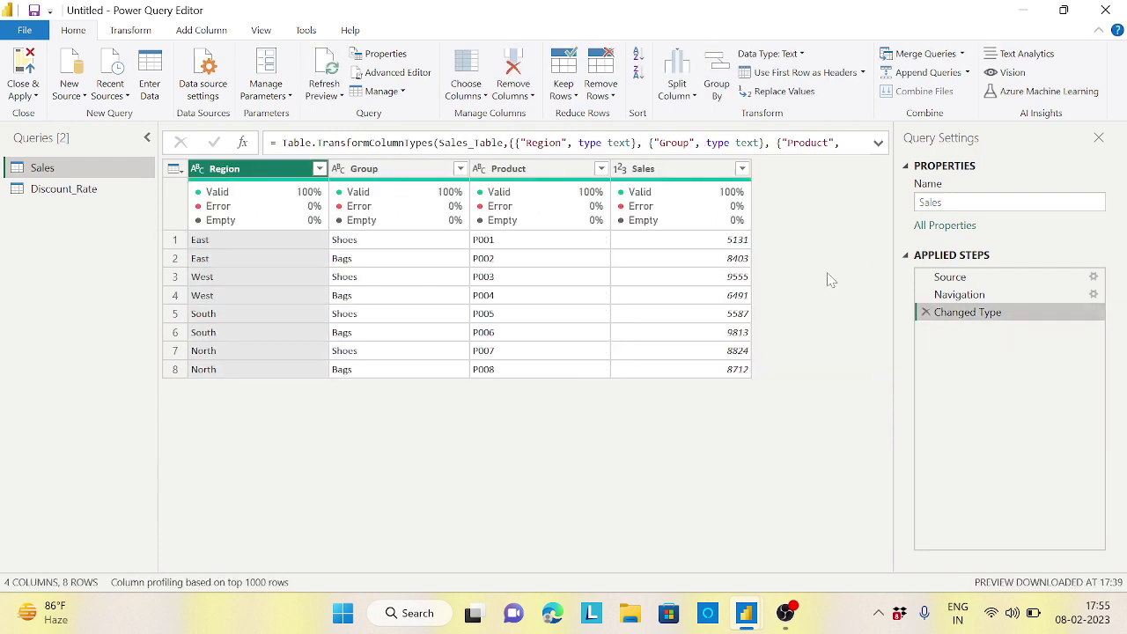
- Start a new Merge Queries operation from Sales, setting Region, Group and Product as its matching columns in that order
left_click(88, 190)
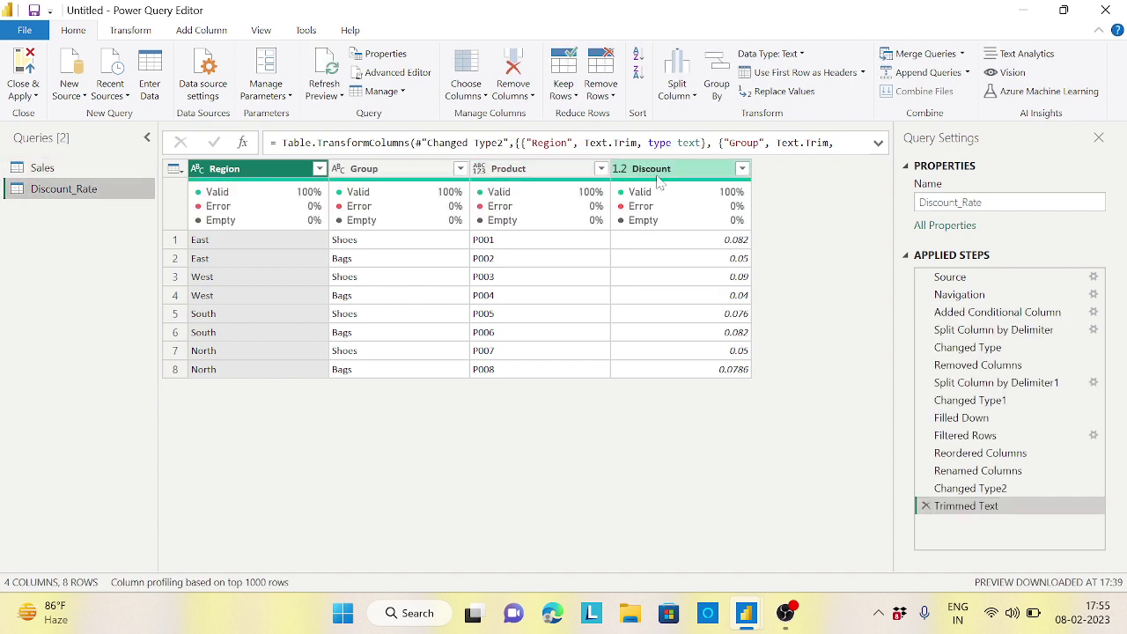
left_click(84, 168)
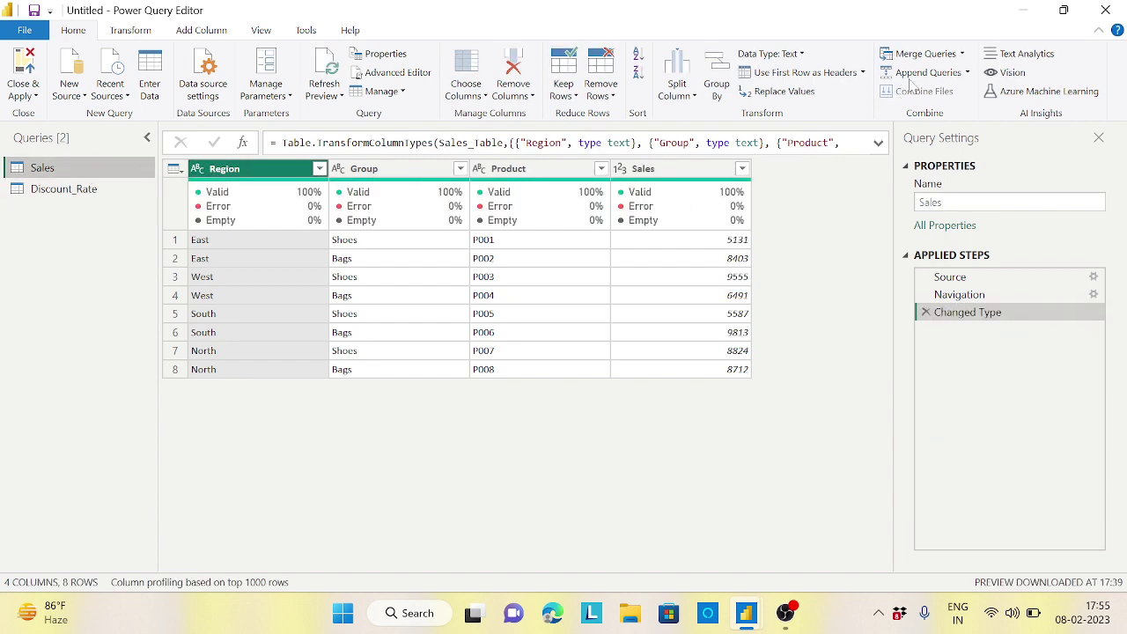
left_click(924, 54)
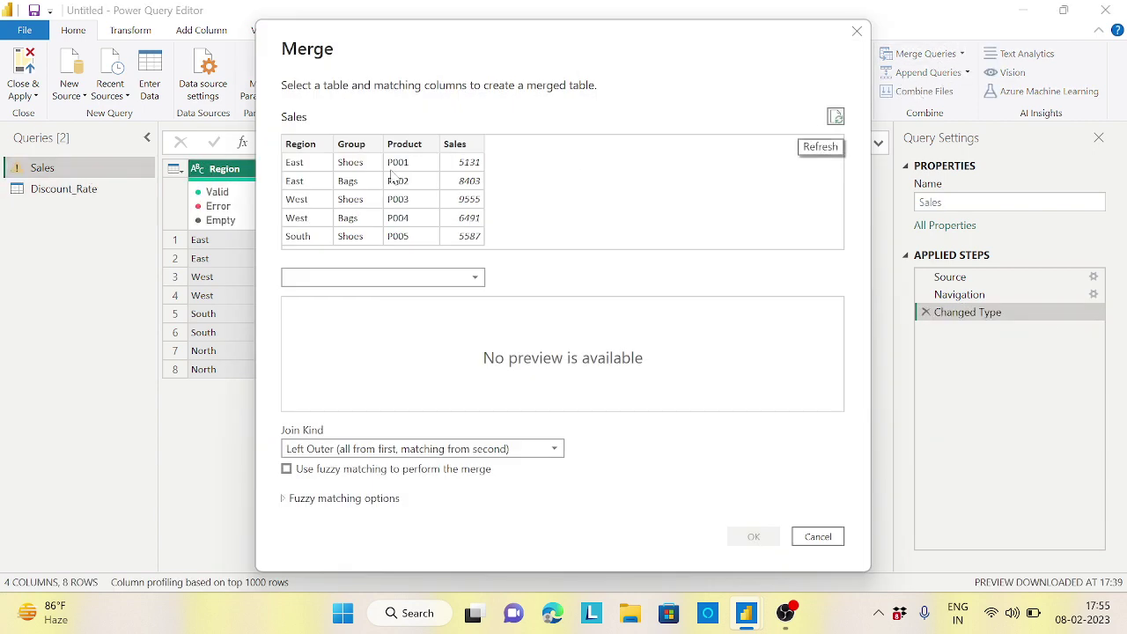
left_click(315, 150)
left_click(355, 152, "ctrl")
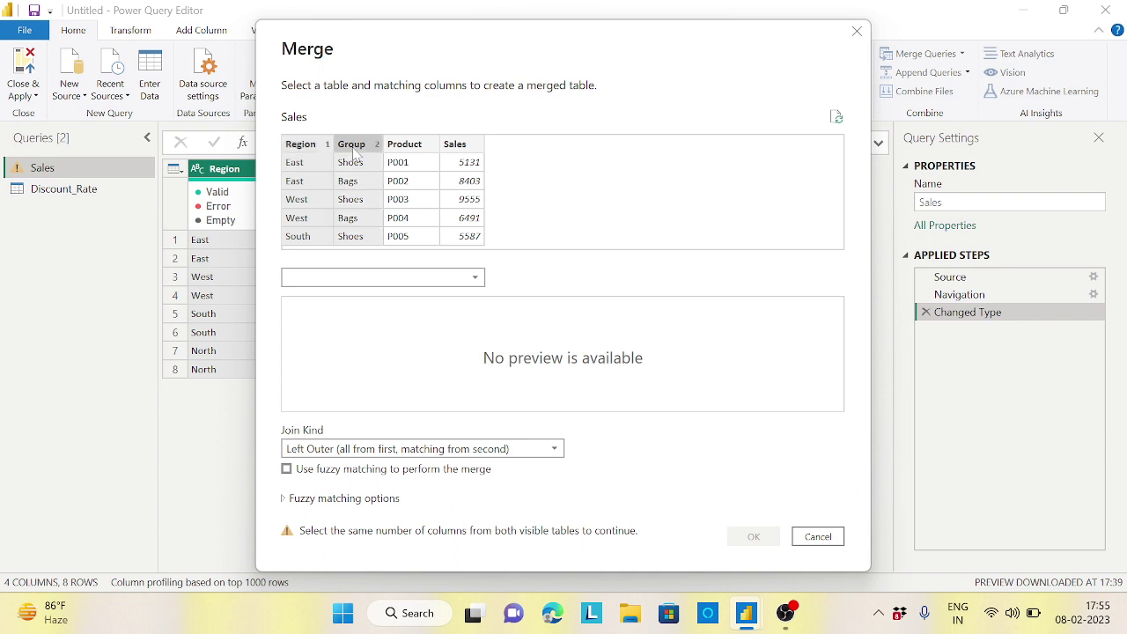
left_click(404, 144, "ctrl")
- Merge with Discount_Rate as the second table using an Inner join, matching its Region, Group and Product columns in that order
left_click(476, 277)
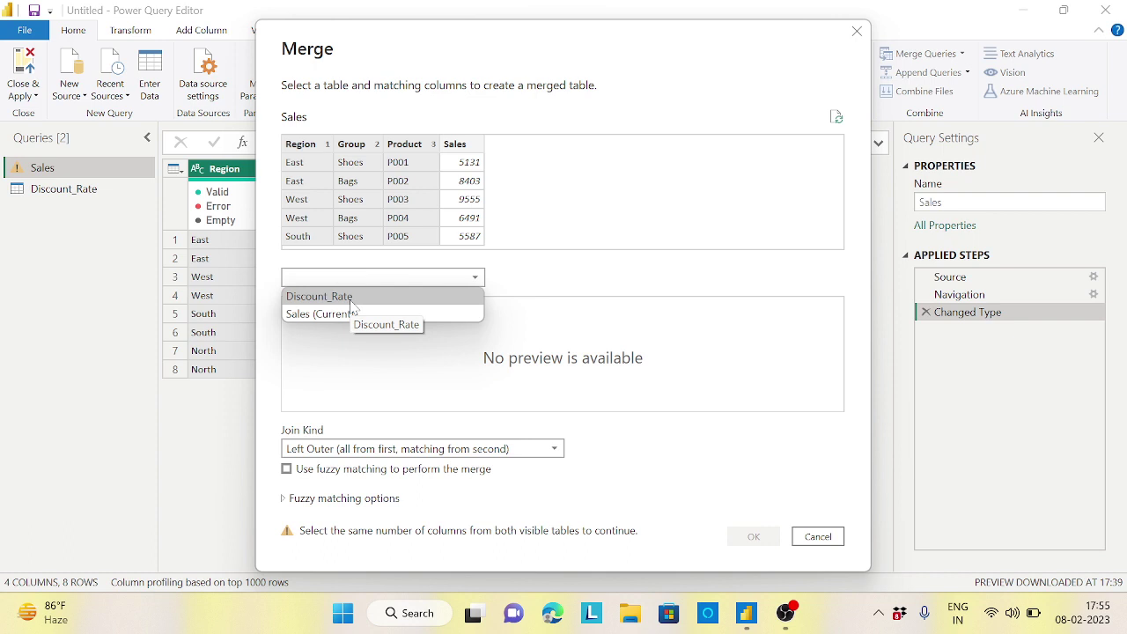
left_click(350, 299)
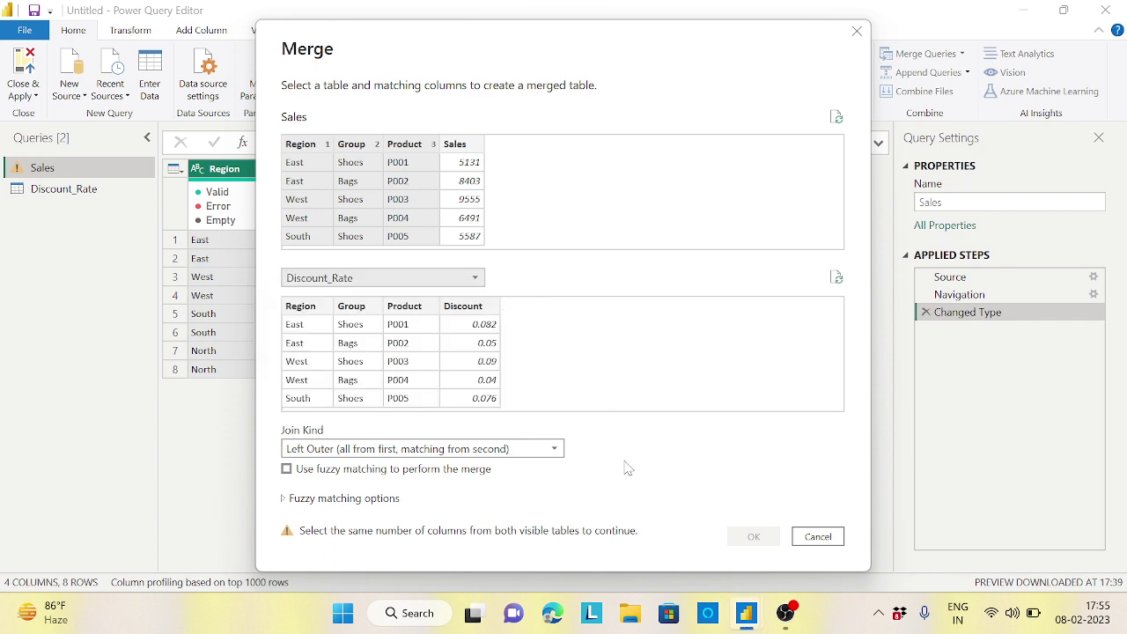
left_click(554, 449)
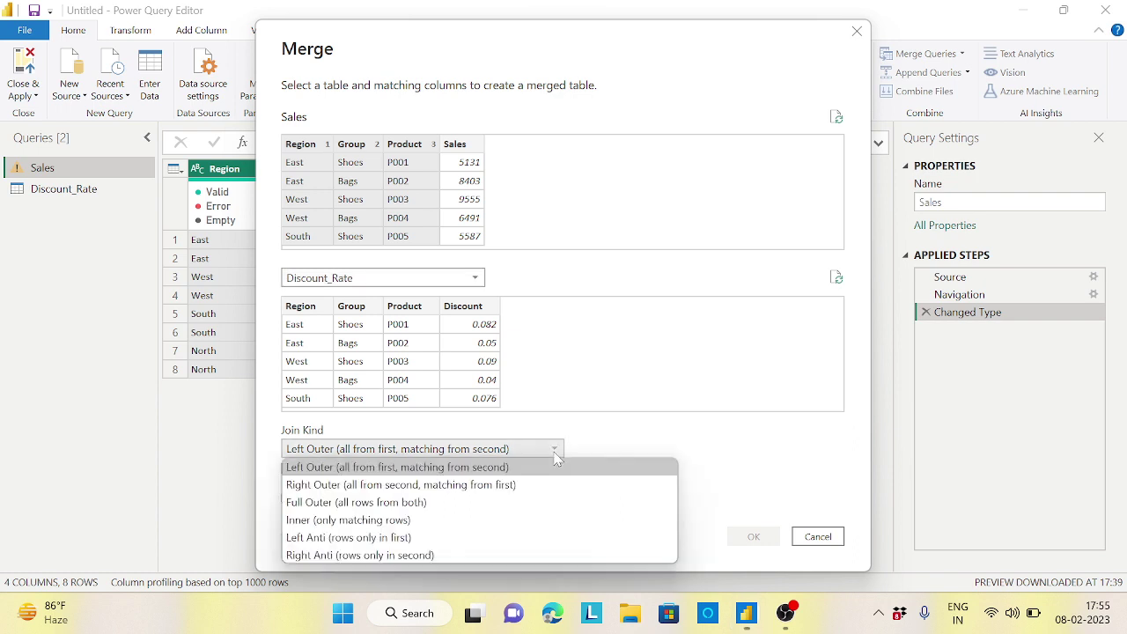
left_click(388, 521)
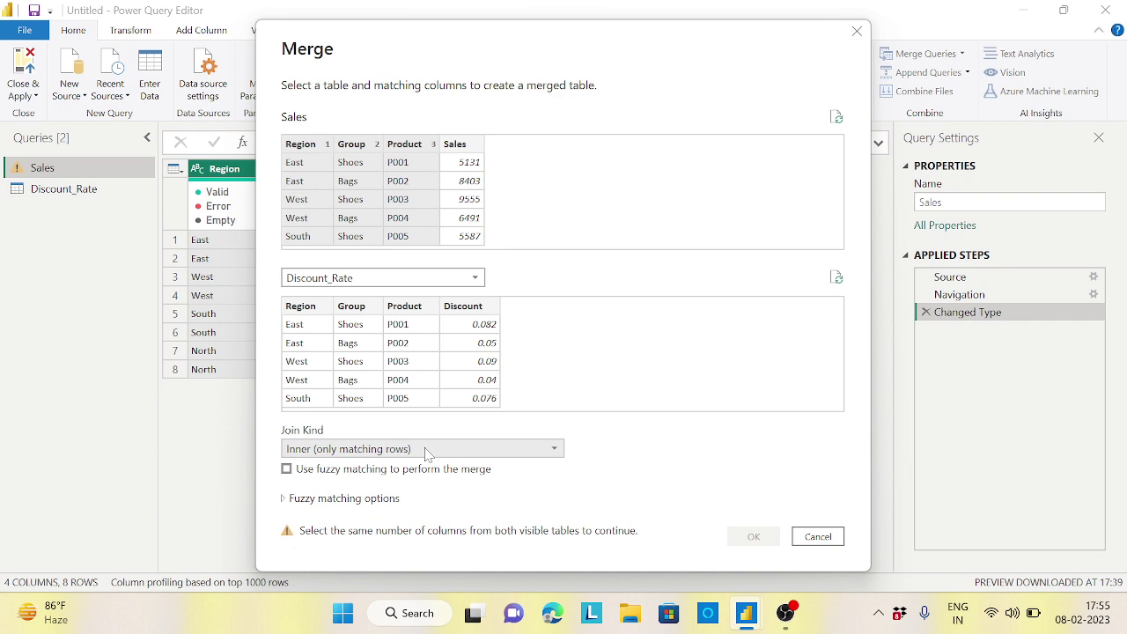
left_click(319, 310)
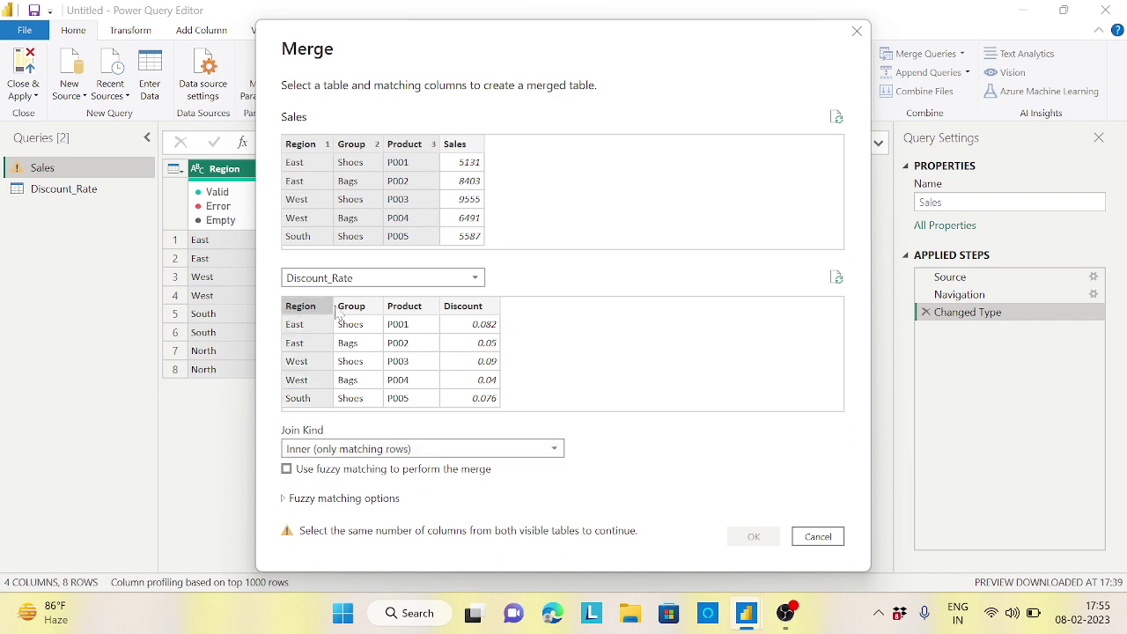
left_click(348, 311, "ctrl")
left_click(407, 312, "ctrl")
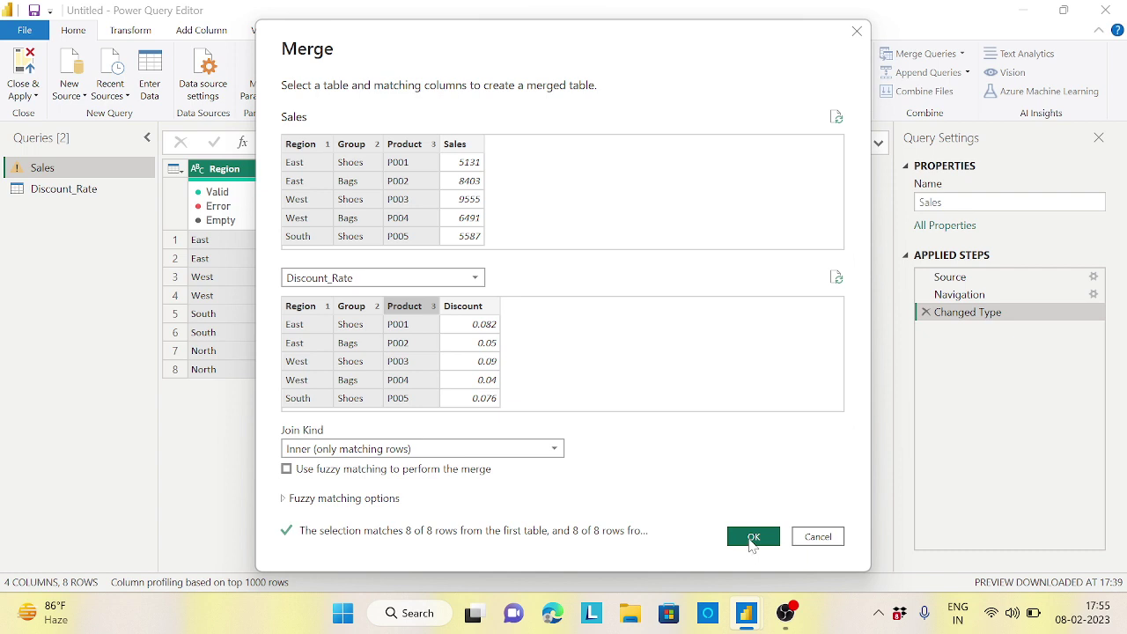
left_click(751, 536)
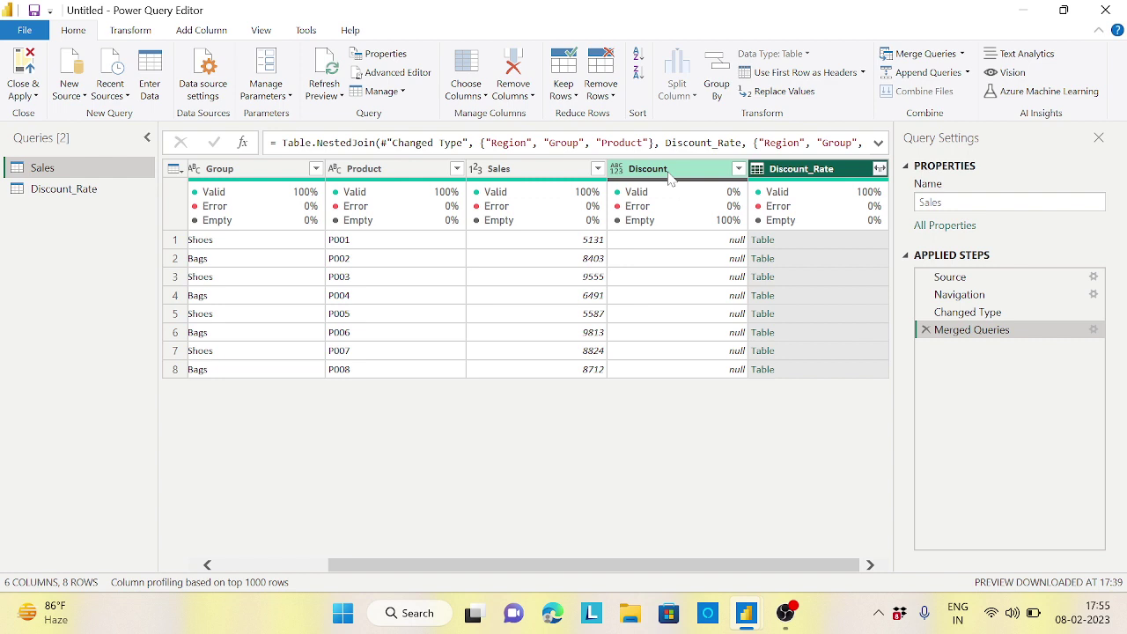
- Remove the empty Discount column from Sales and preview the nested Discount_Rate tables in rows 1, 2 and 4
right_click(670, 176)
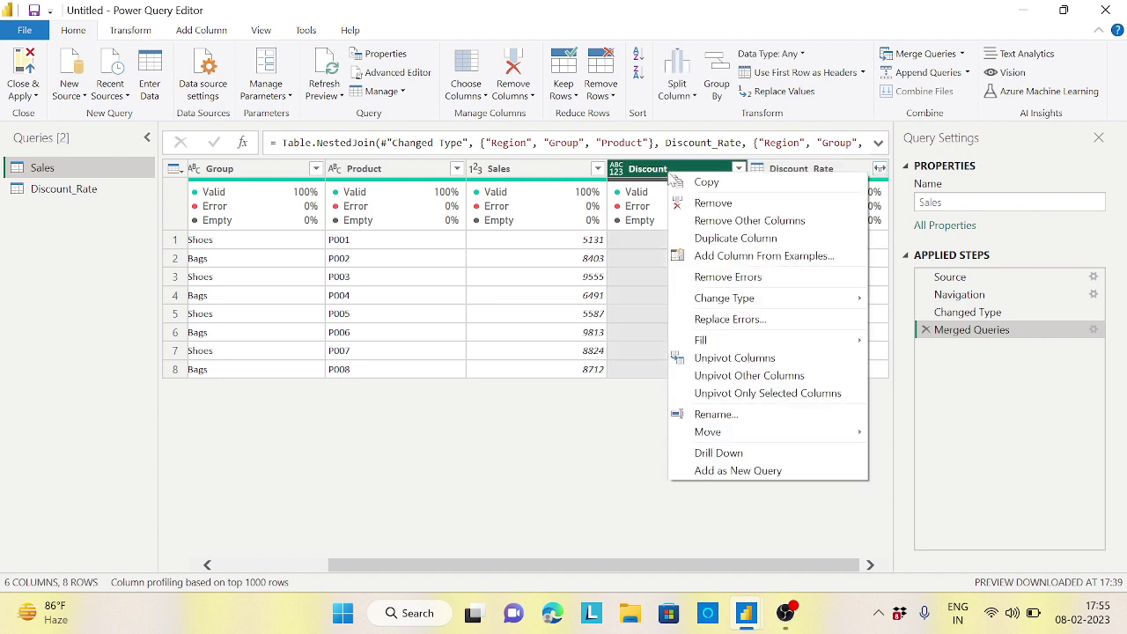
left_click(712, 205)
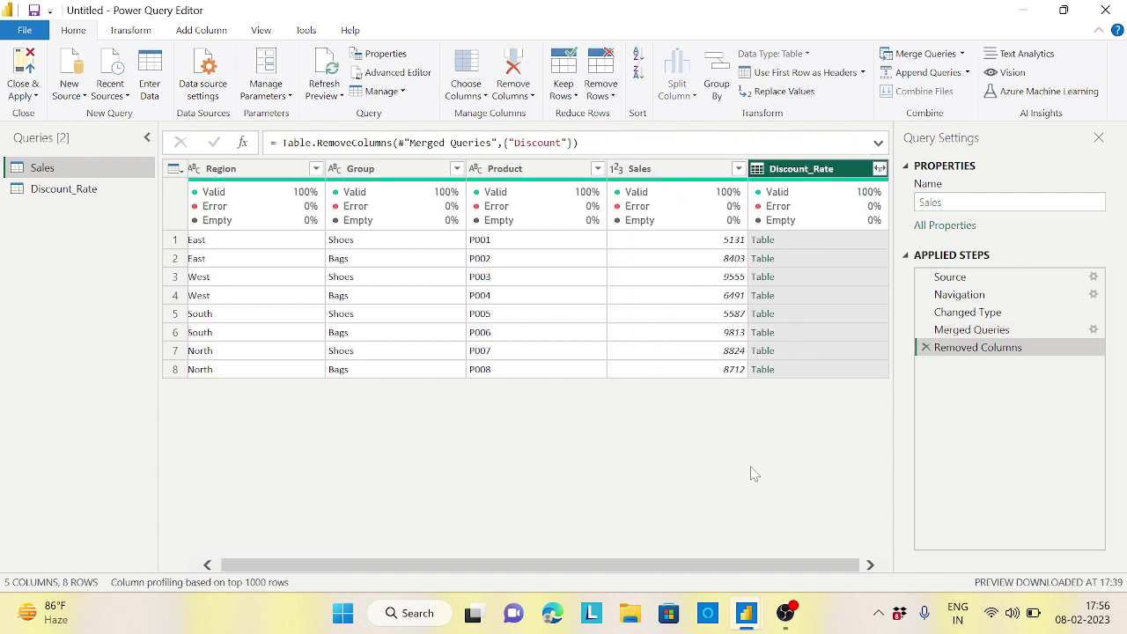
left_click(872, 246)
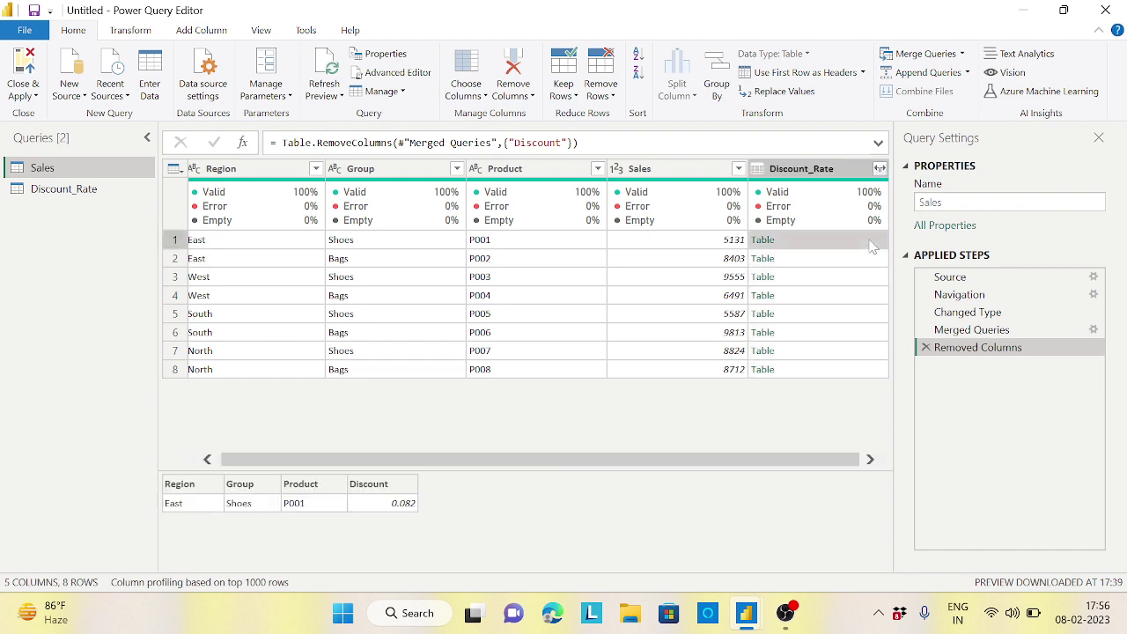
left_click(871, 259)
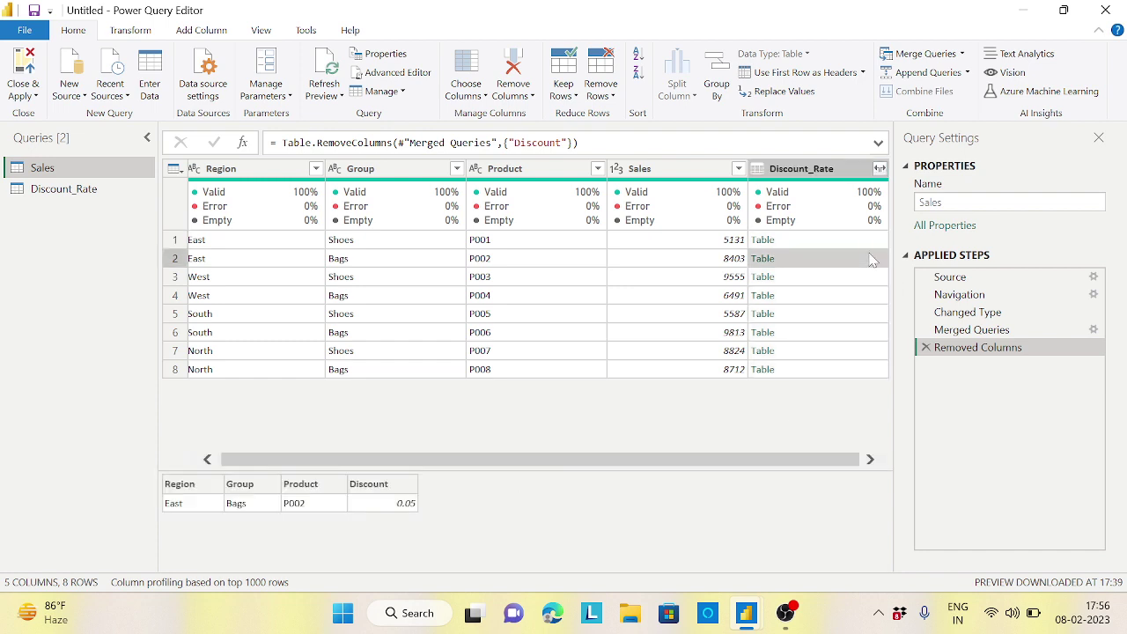
left_click(872, 296)
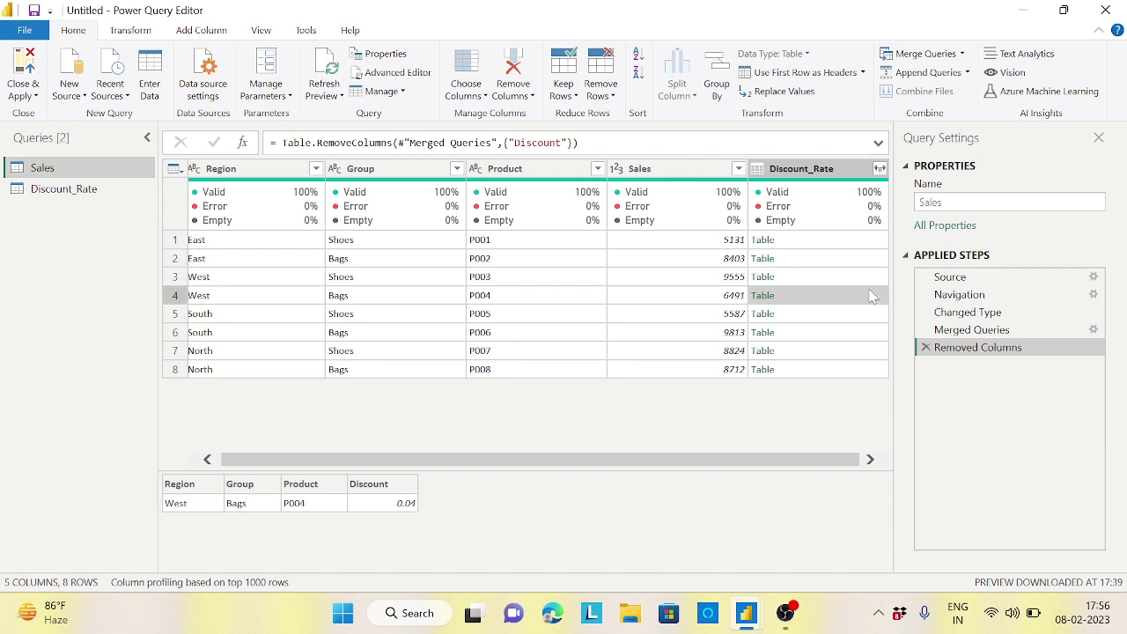
- Expand the Discount_Rate column to bring in only Discount, without the original column name as prefix
left_click(880, 168)
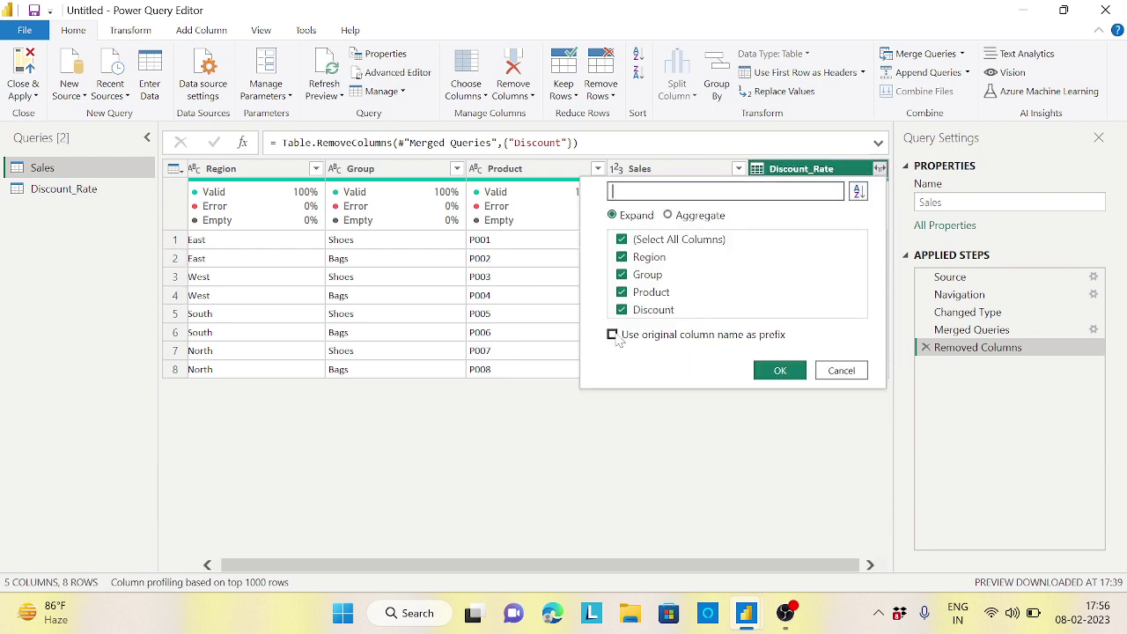
left_click(622, 240)
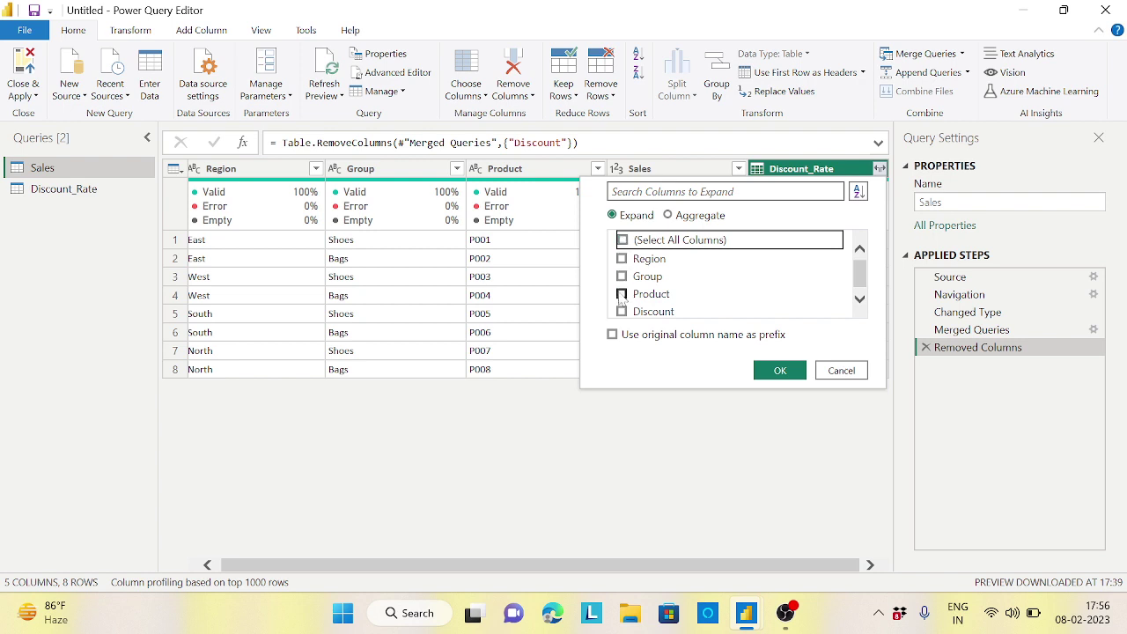
left_click(623, 310)
left_click(780, 370)
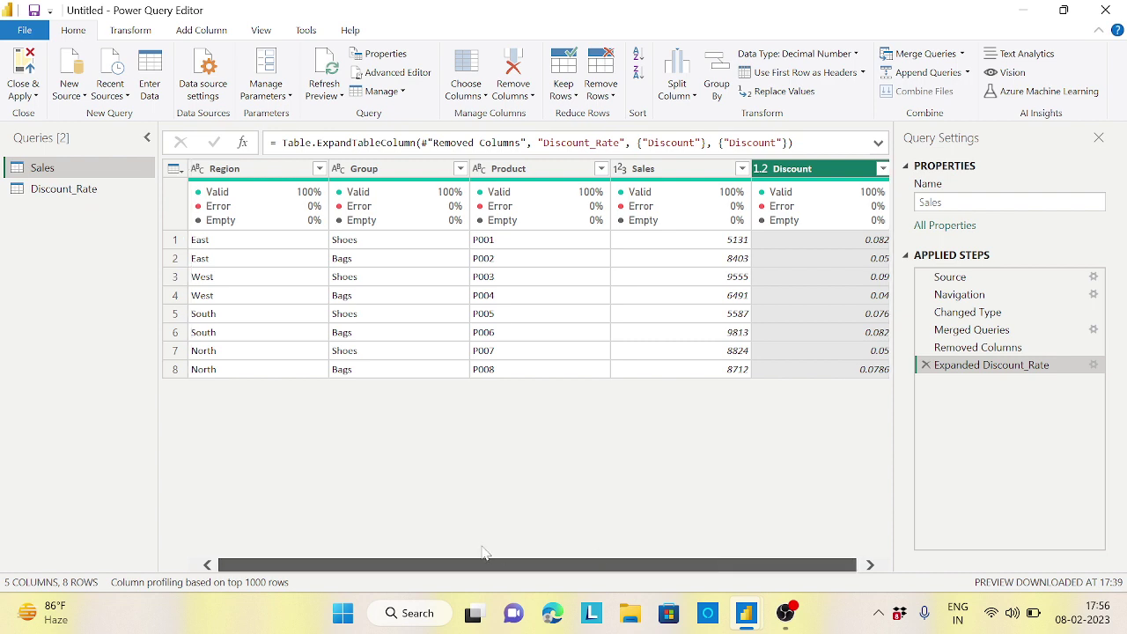
- Add a column multiplying Sales by Discount and rename it Discount Amount
left_click(682, 175)
left_click(797, 169, "ctrl")
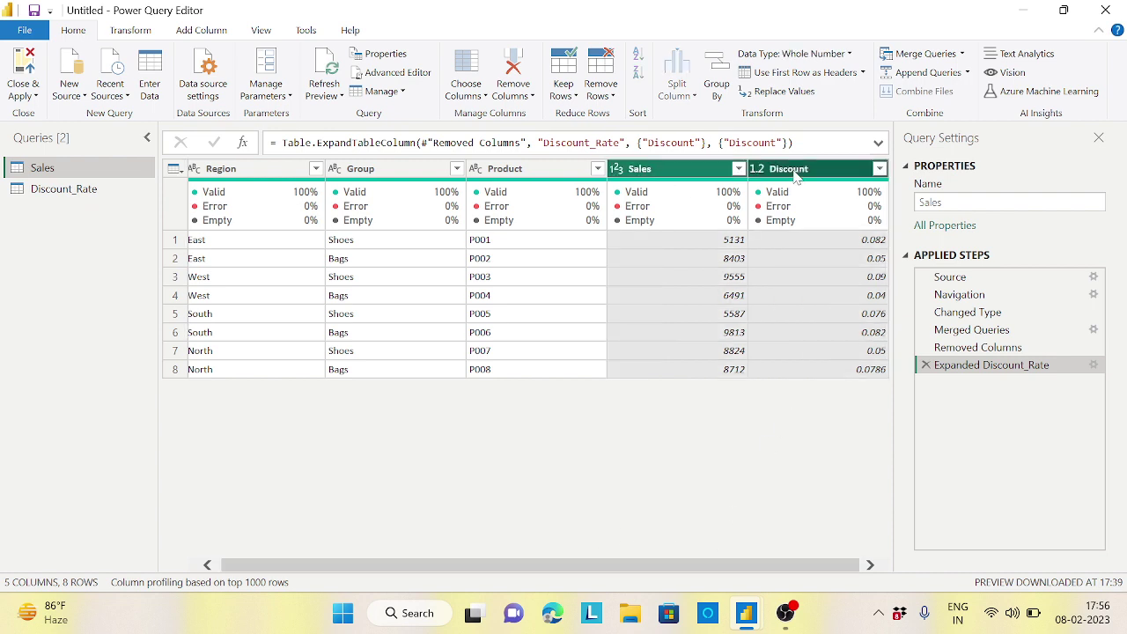
left_click(211, 32)
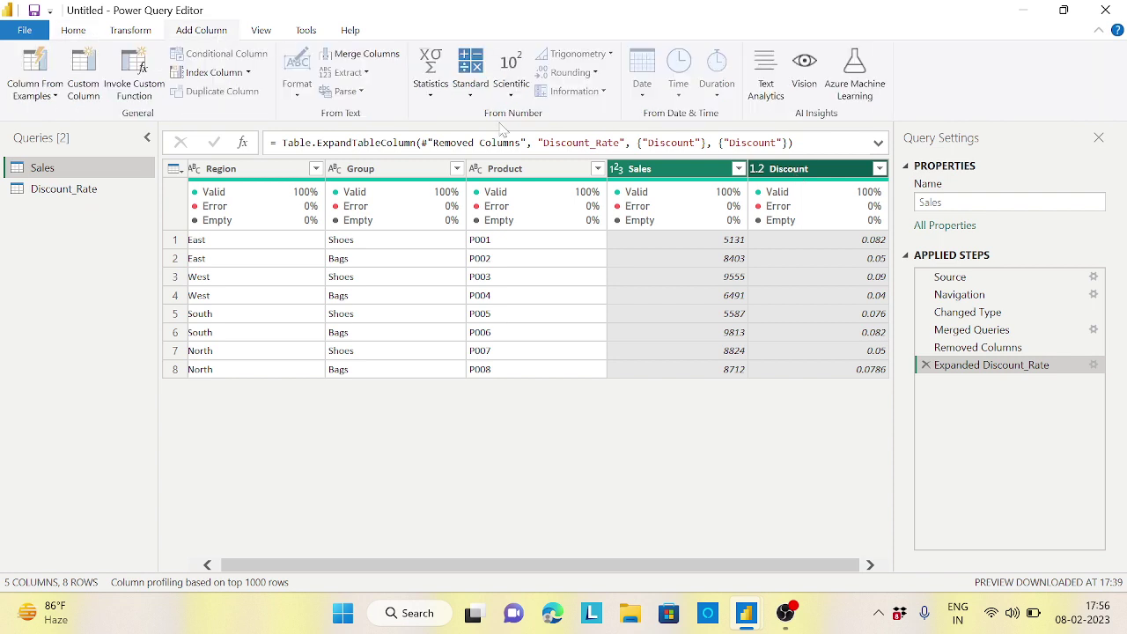
left_click(470, 88)
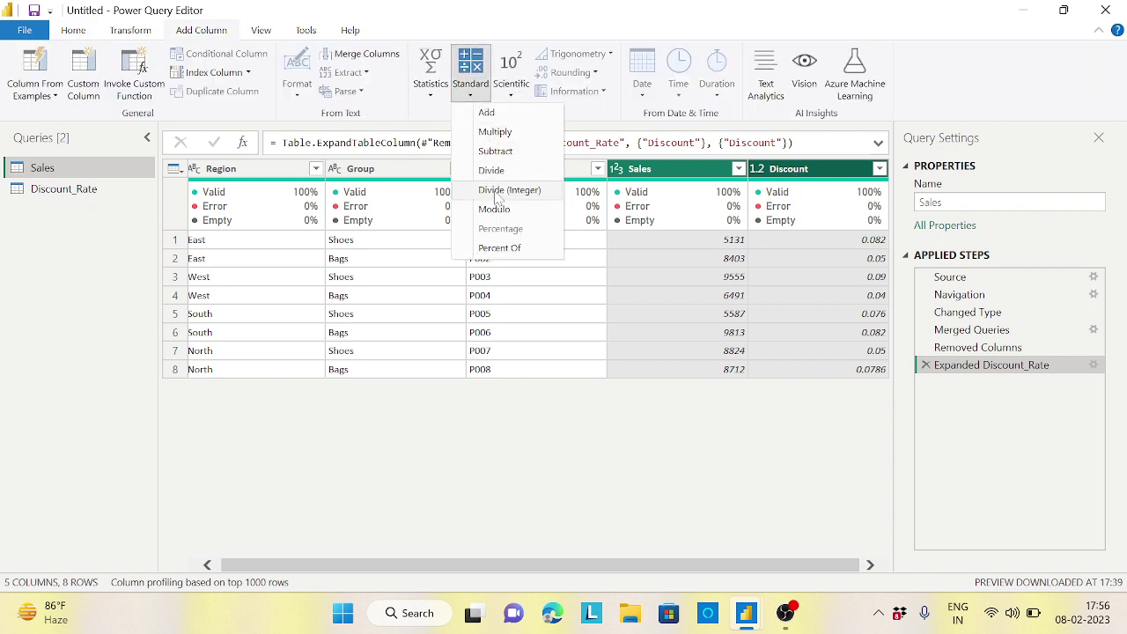
left_click(493, 132)
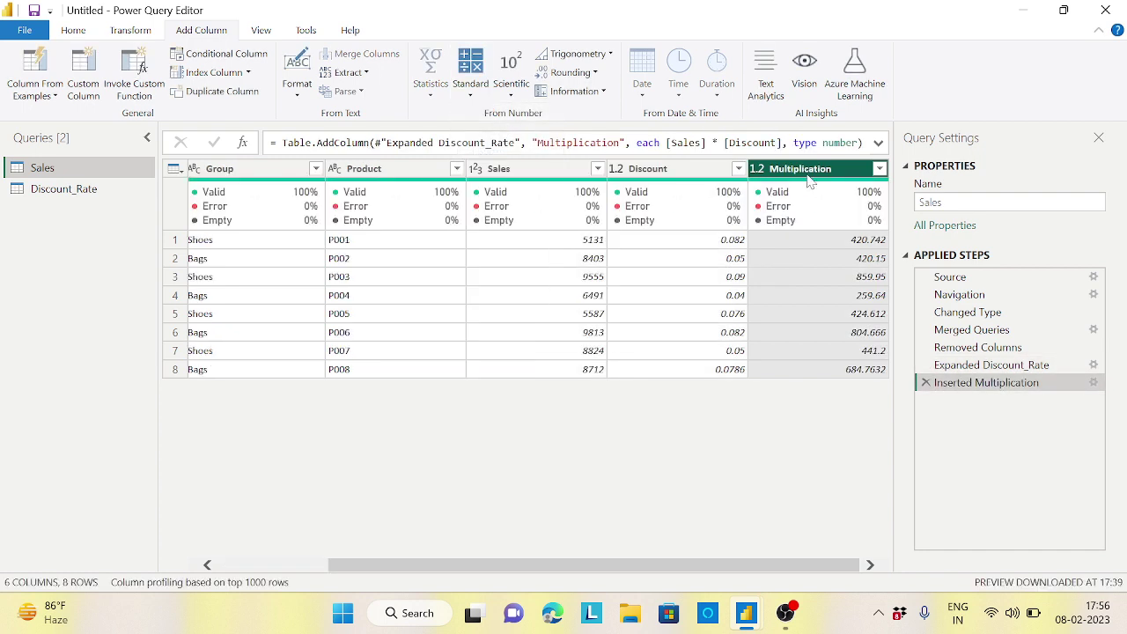
double_click(808, 172)
type("Discount Amount")
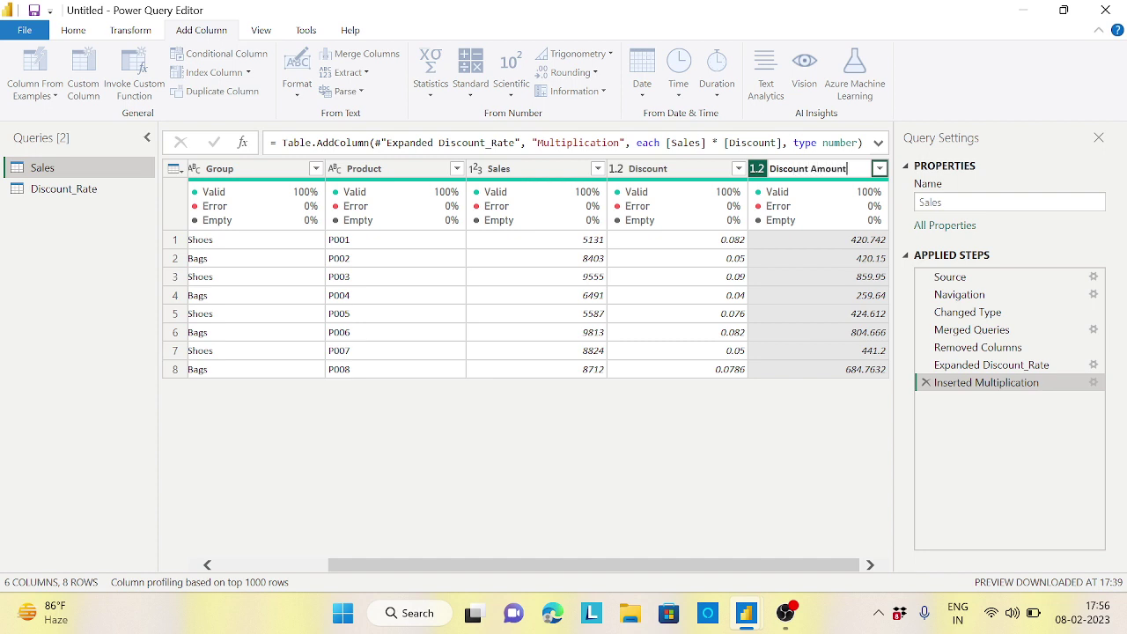
key("Return")
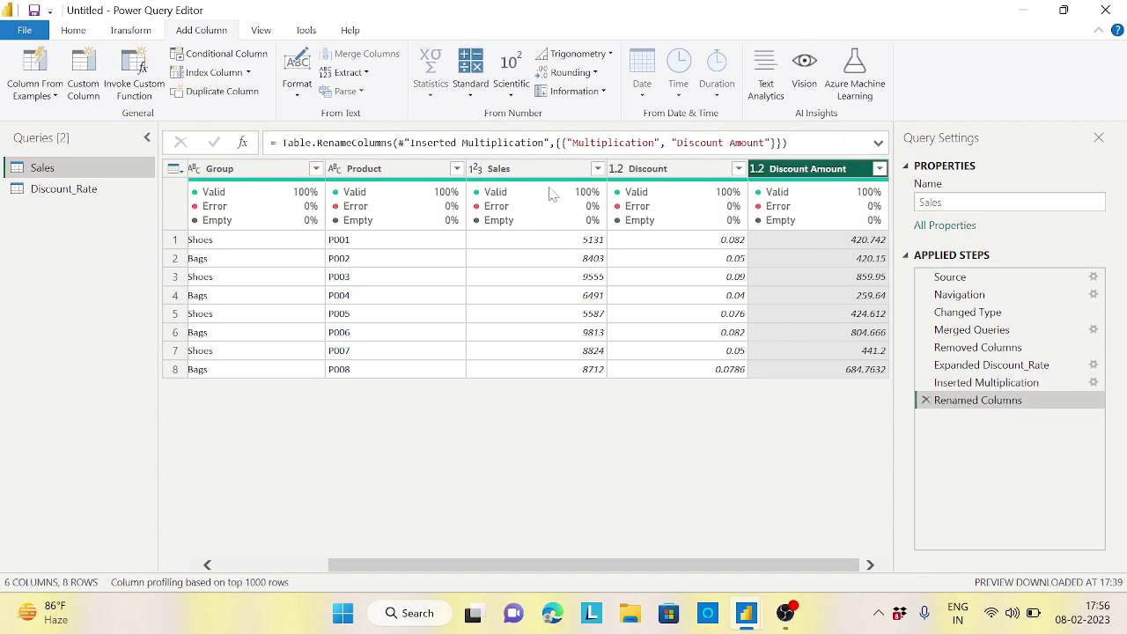
- Add a column subtracting Discount Amount from Sales and rename it Net Sales
left_click(550, 192)
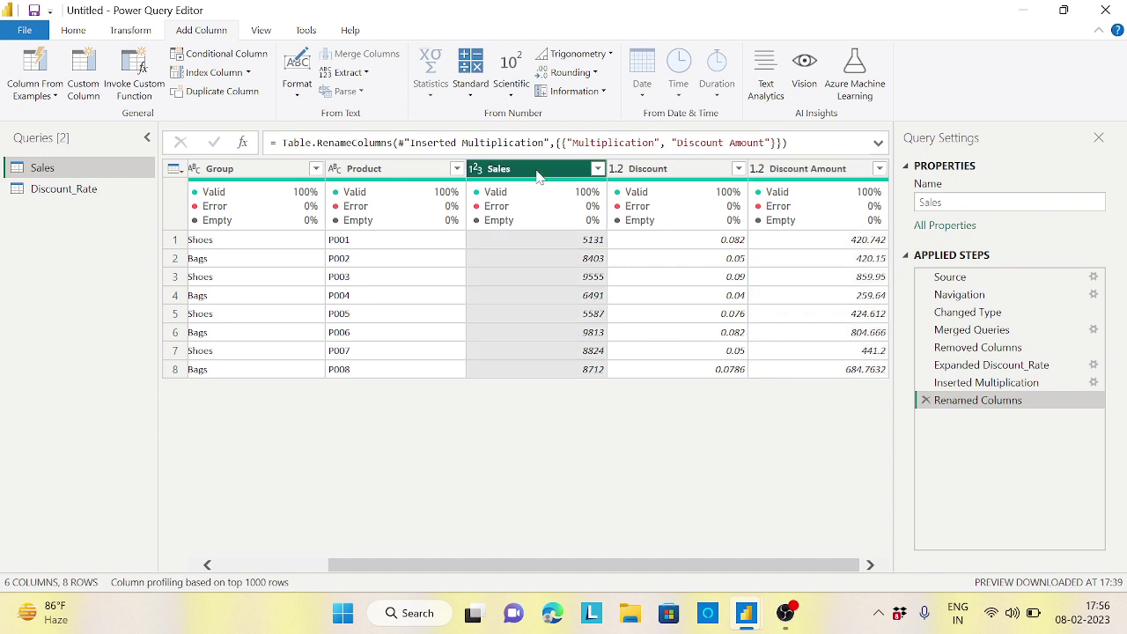
left_click(807, 183, "ctrl")
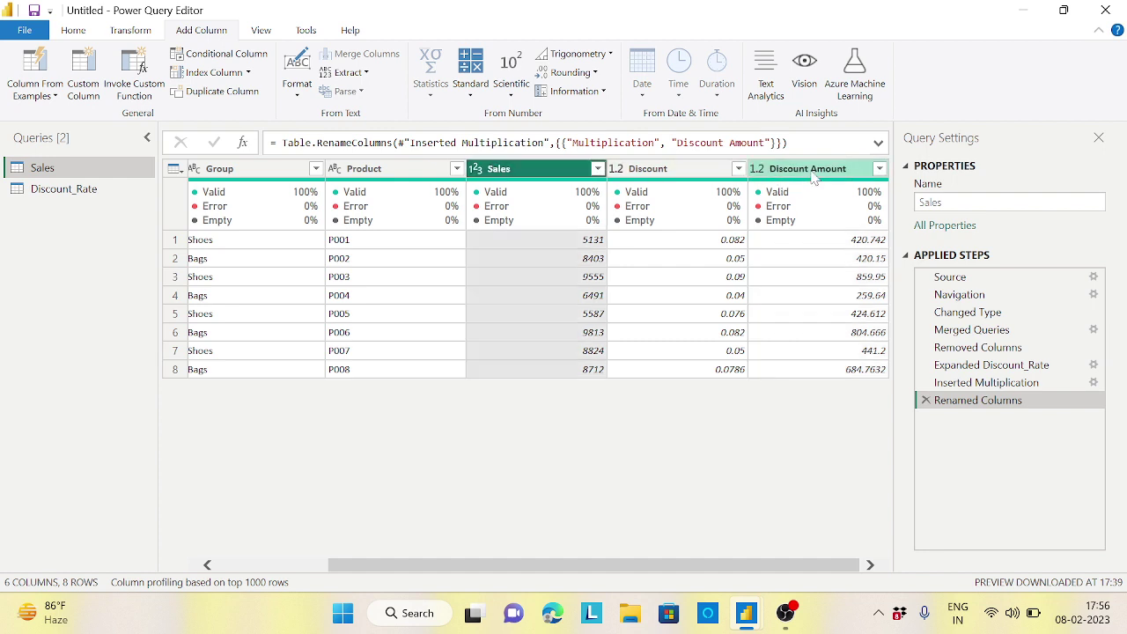
left_click(469, 96)
left_click(495, 152)
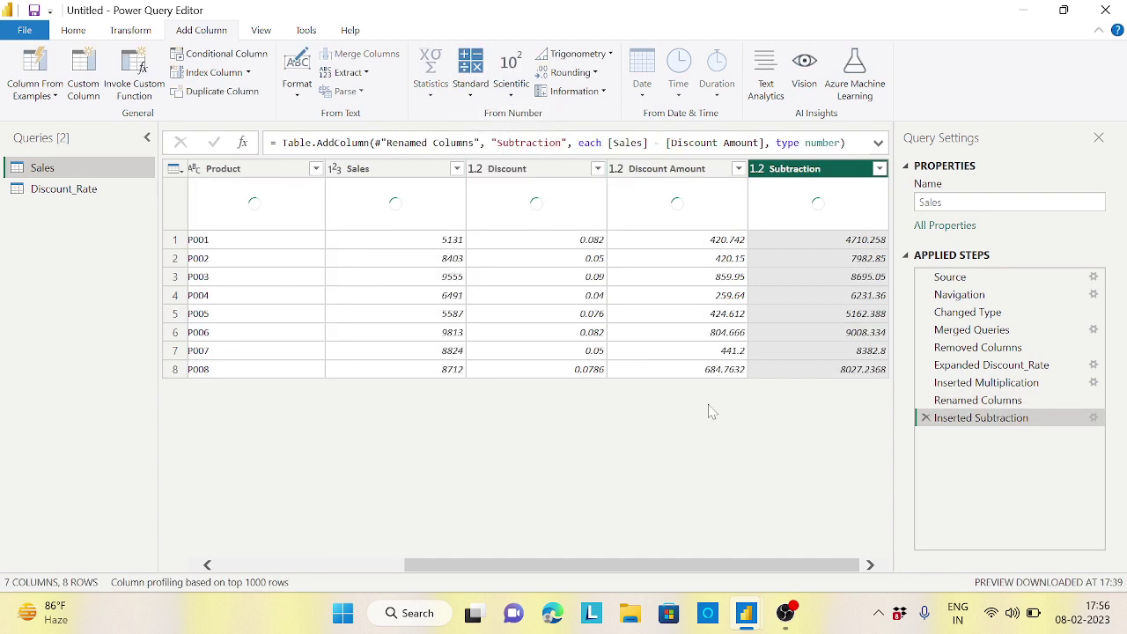
double_click(808, 170)
type("Net S")
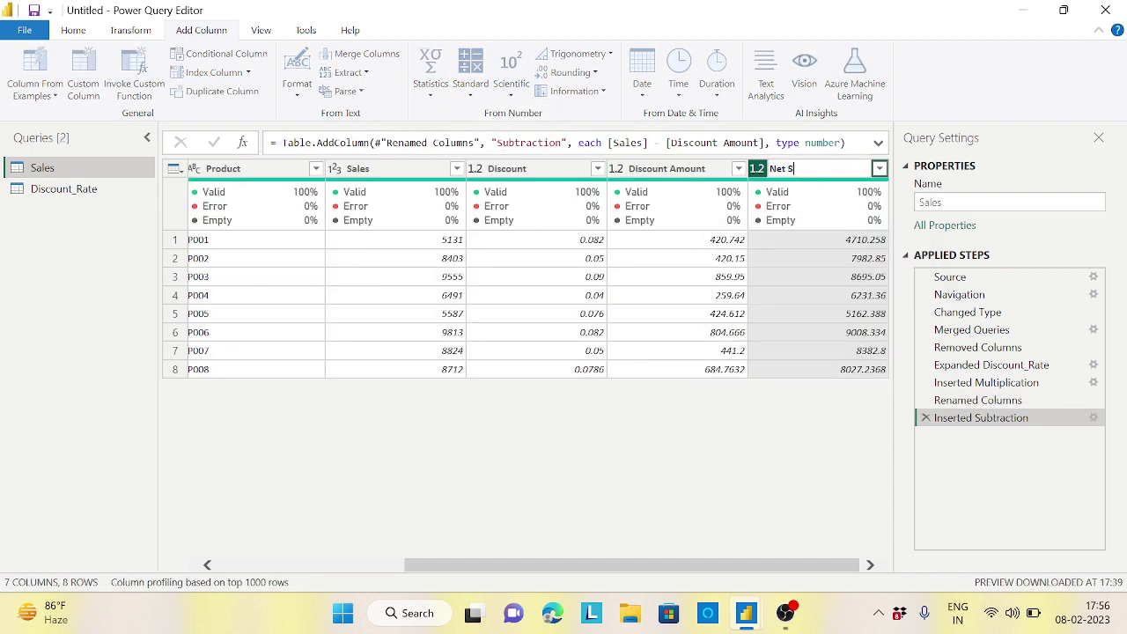
type("ales")
key("Return")
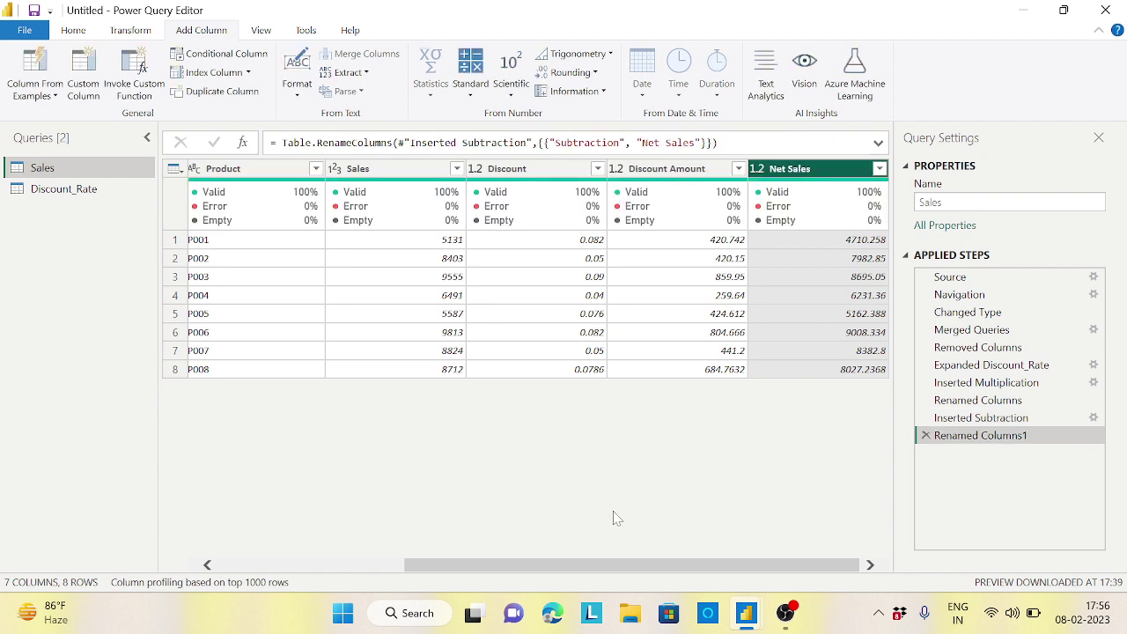
- Disable loading of the Discount_Rate query into the data model
left_click_drag(616, 564, 335, 568)
right_click(88, 190)
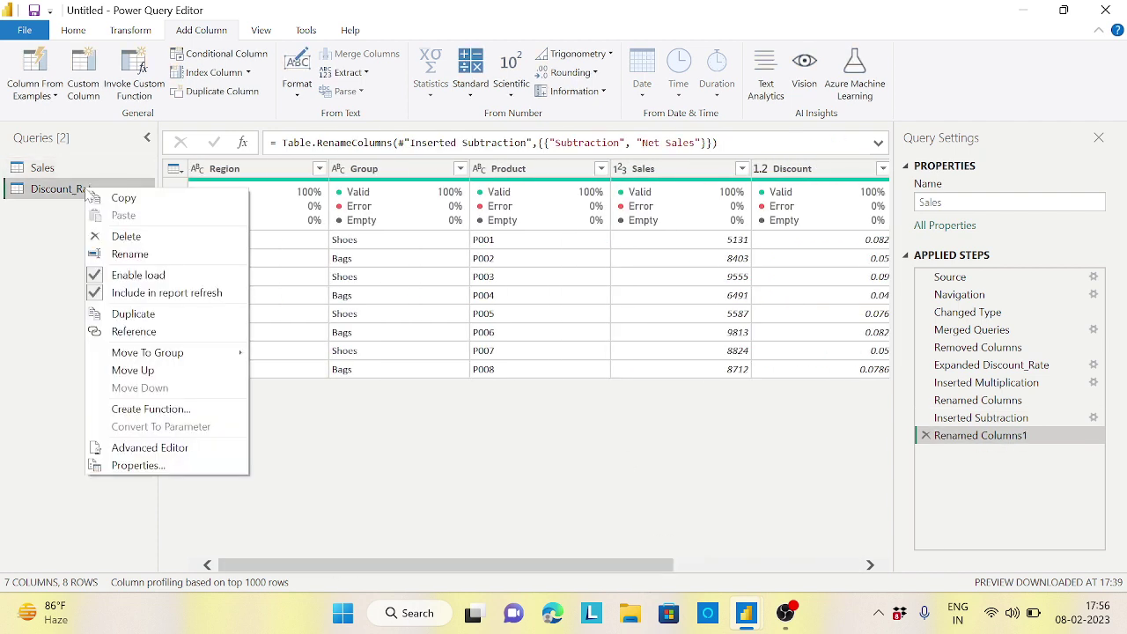
left_click(150, 277)
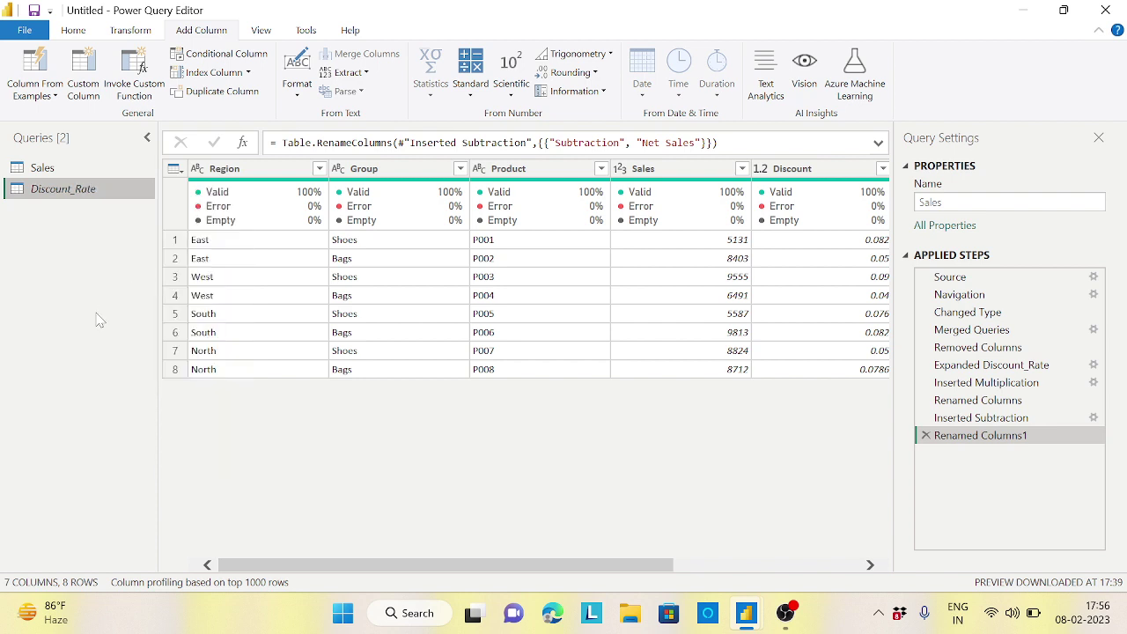
- Close the query editor applying all changes, and show the loaded Sales table as data in Power BI Desktop
left_click(65, 31)
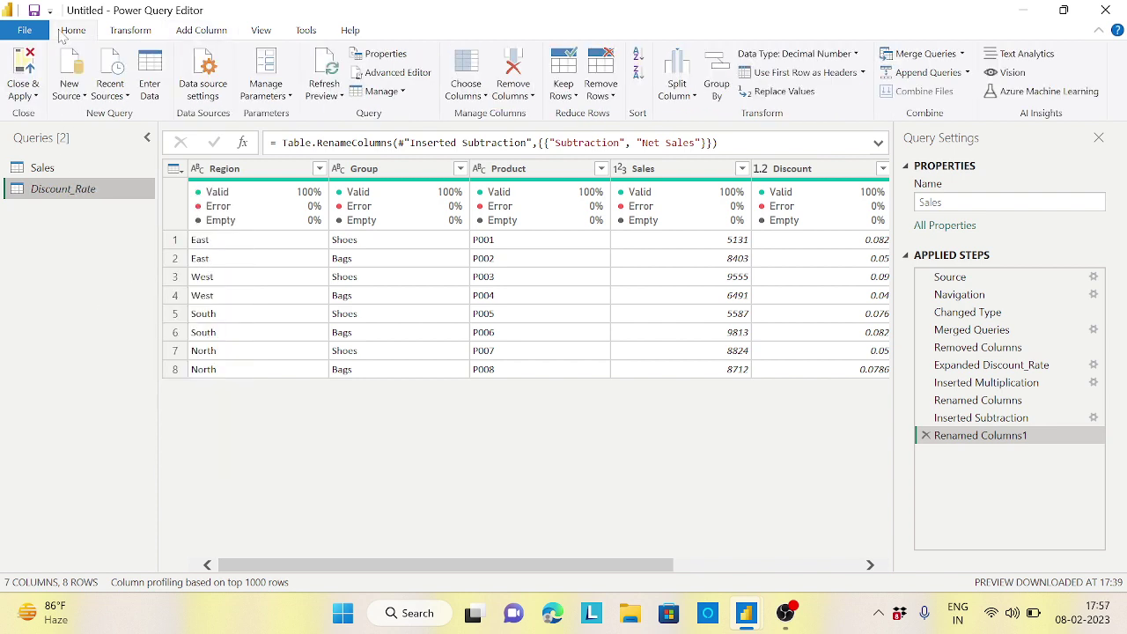
left_click(35, 91)
left_click(44, 151)
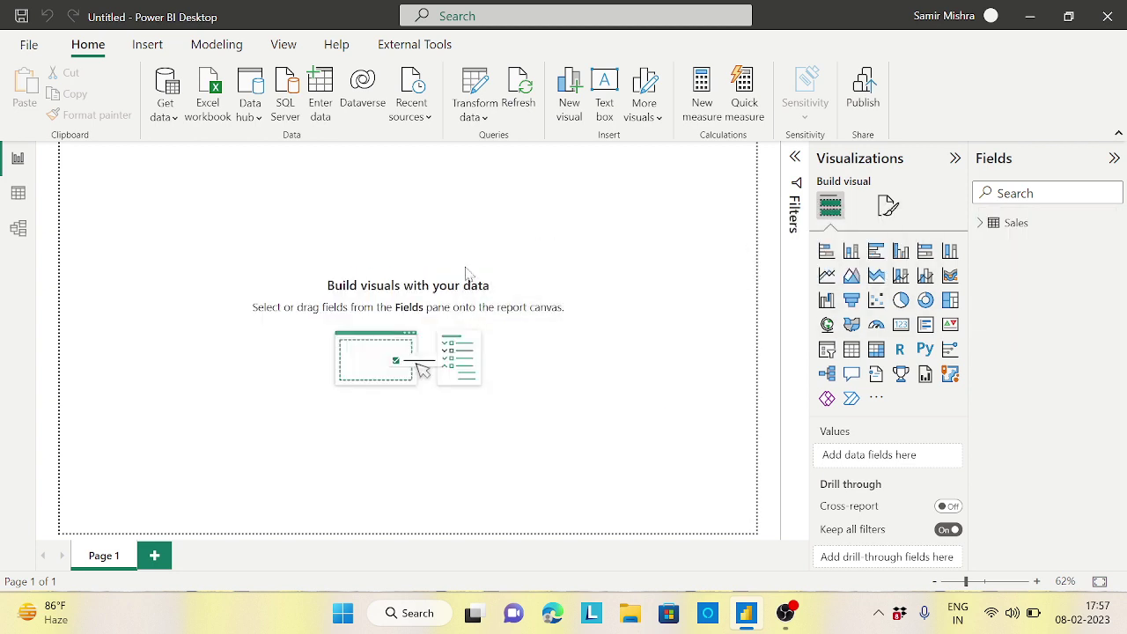
left_click(18, 193)
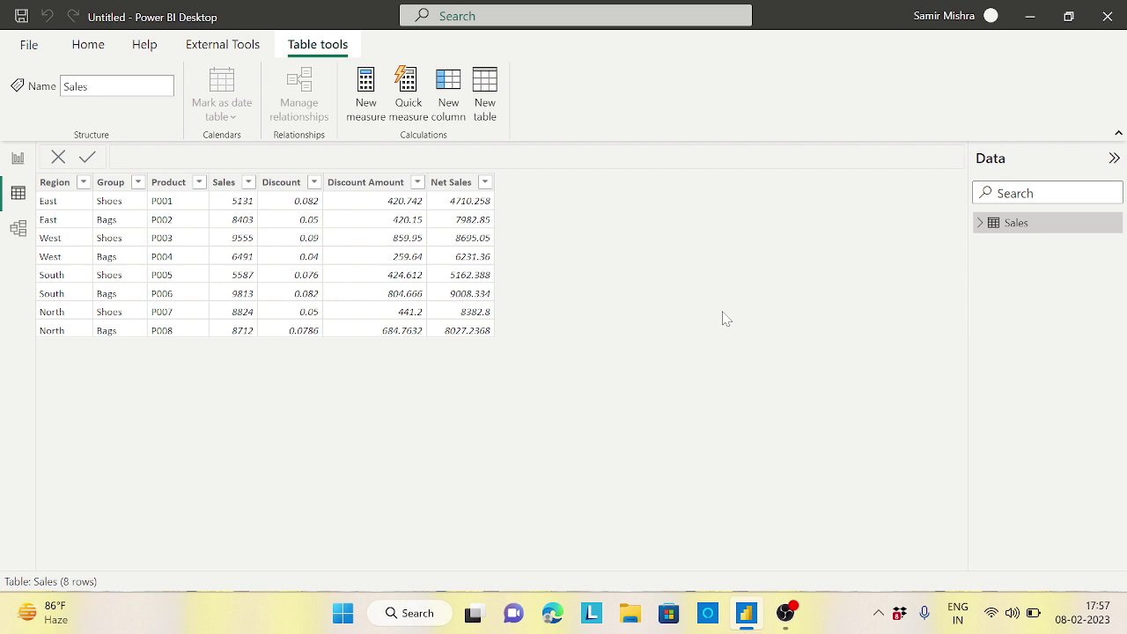
left_click(785, 613)
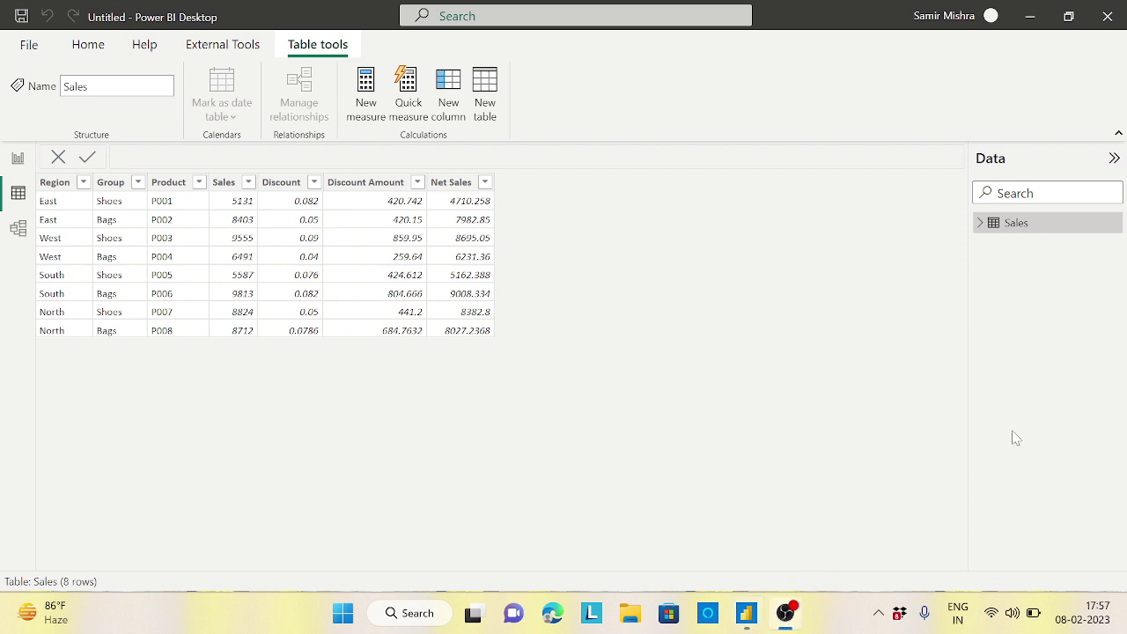